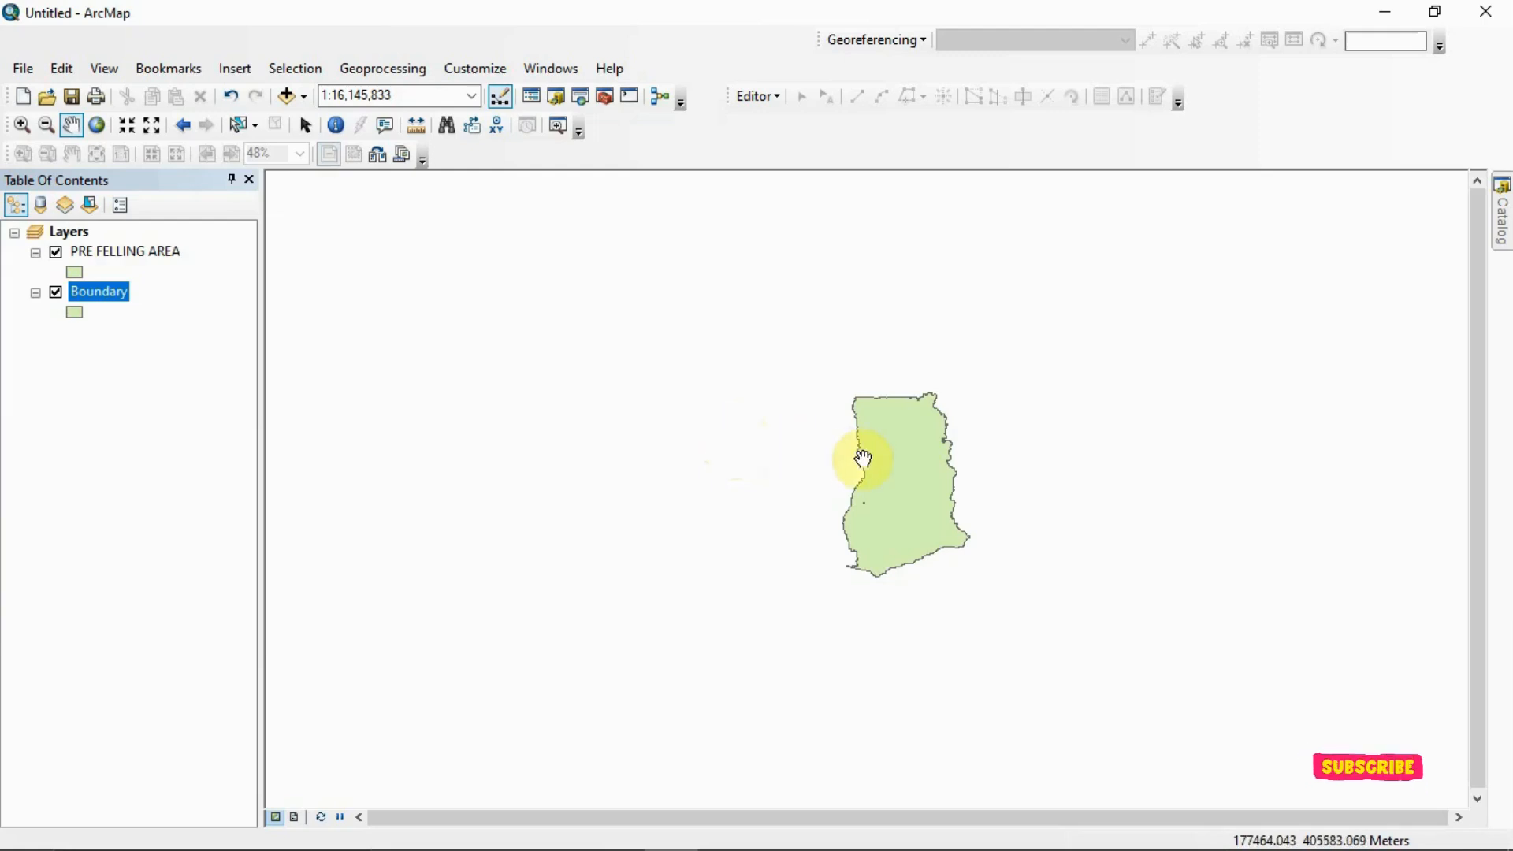
# Preview the map in layout view, enlarge it within the data frame, and return to data view
pyautogui.scroll(-1, 863, 458)
pyautogui.scroll(-2, 863, 458)
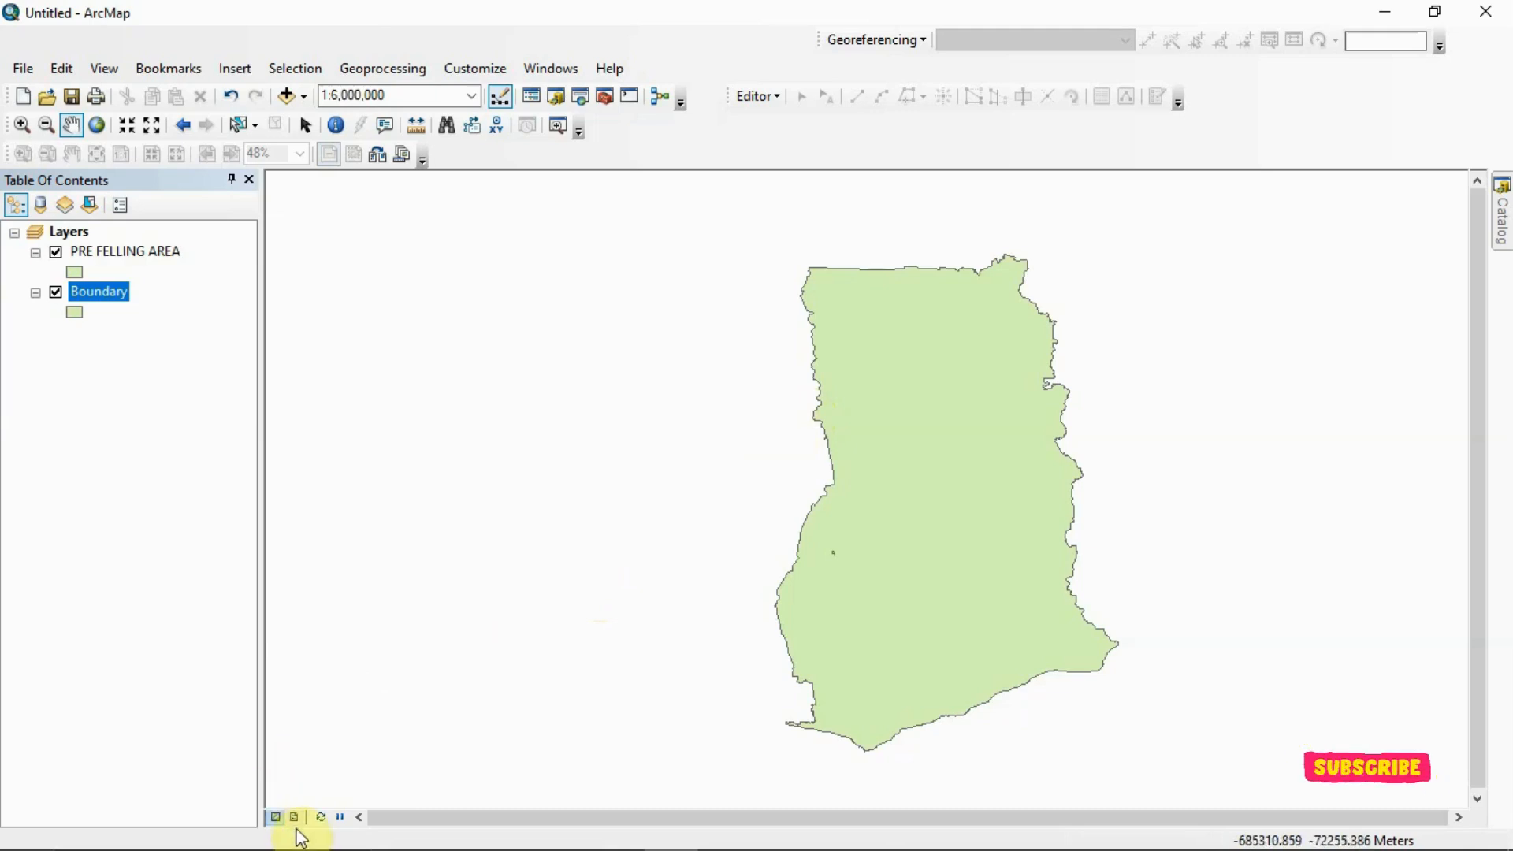
pyautogui.click(295, 817)
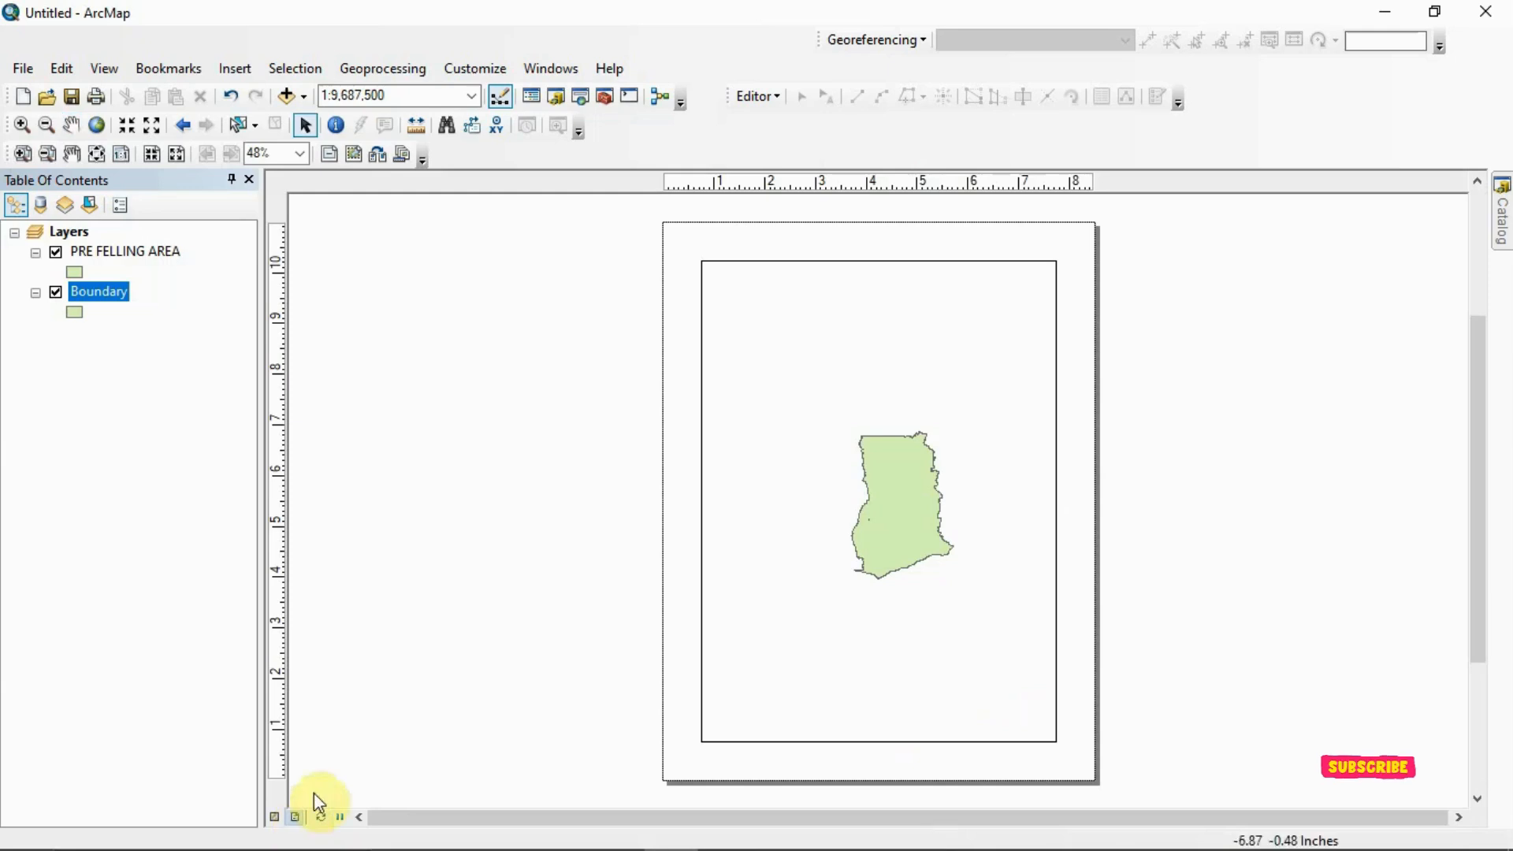
pyautogui.scroll(-2, 901, 489)
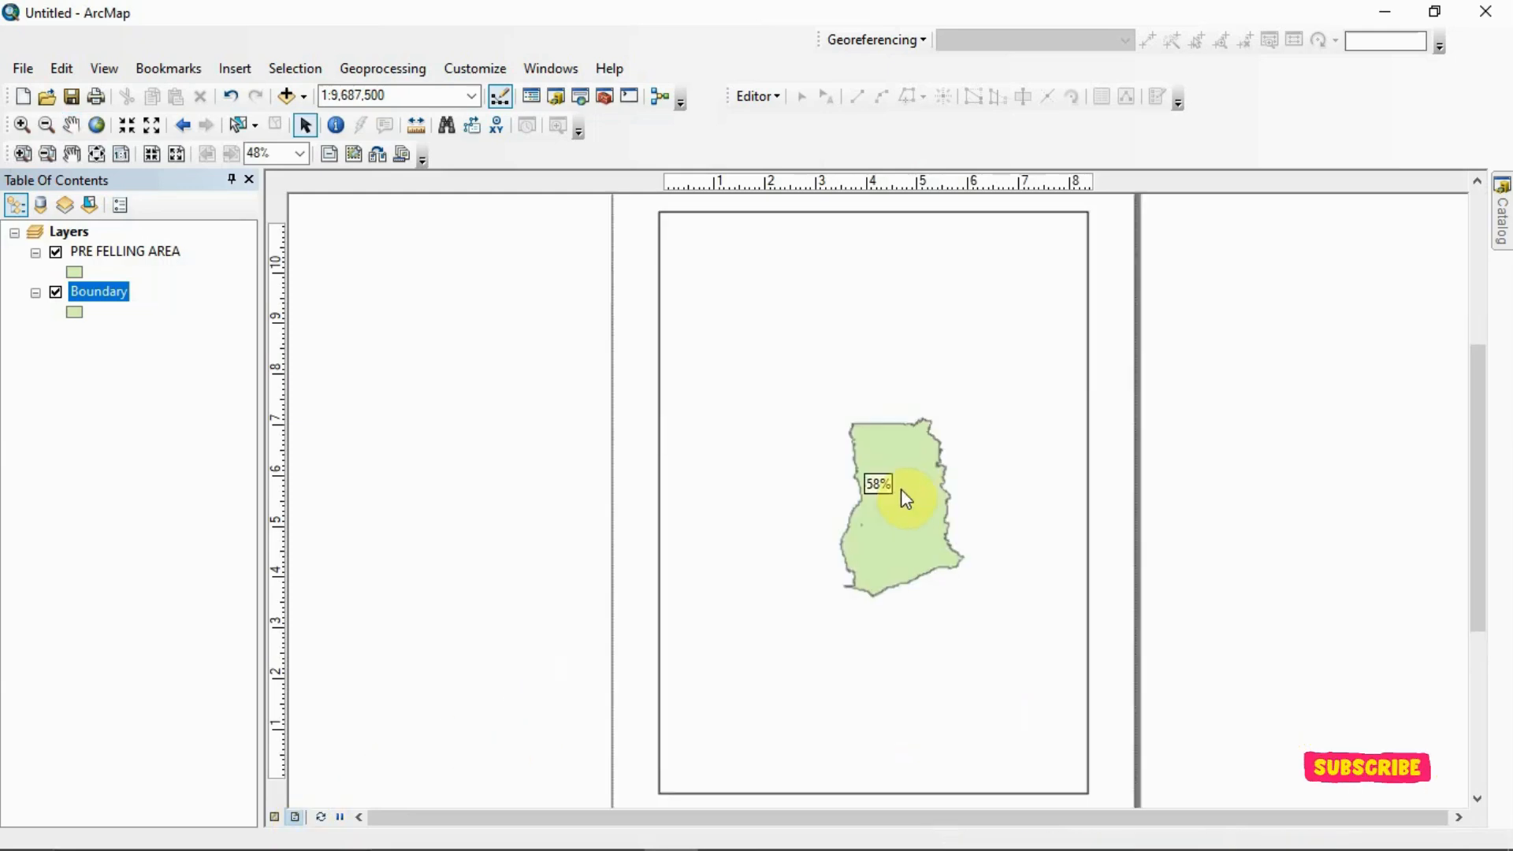
pyautogui.click(122, 130)
pyautogui.click(122, 130)
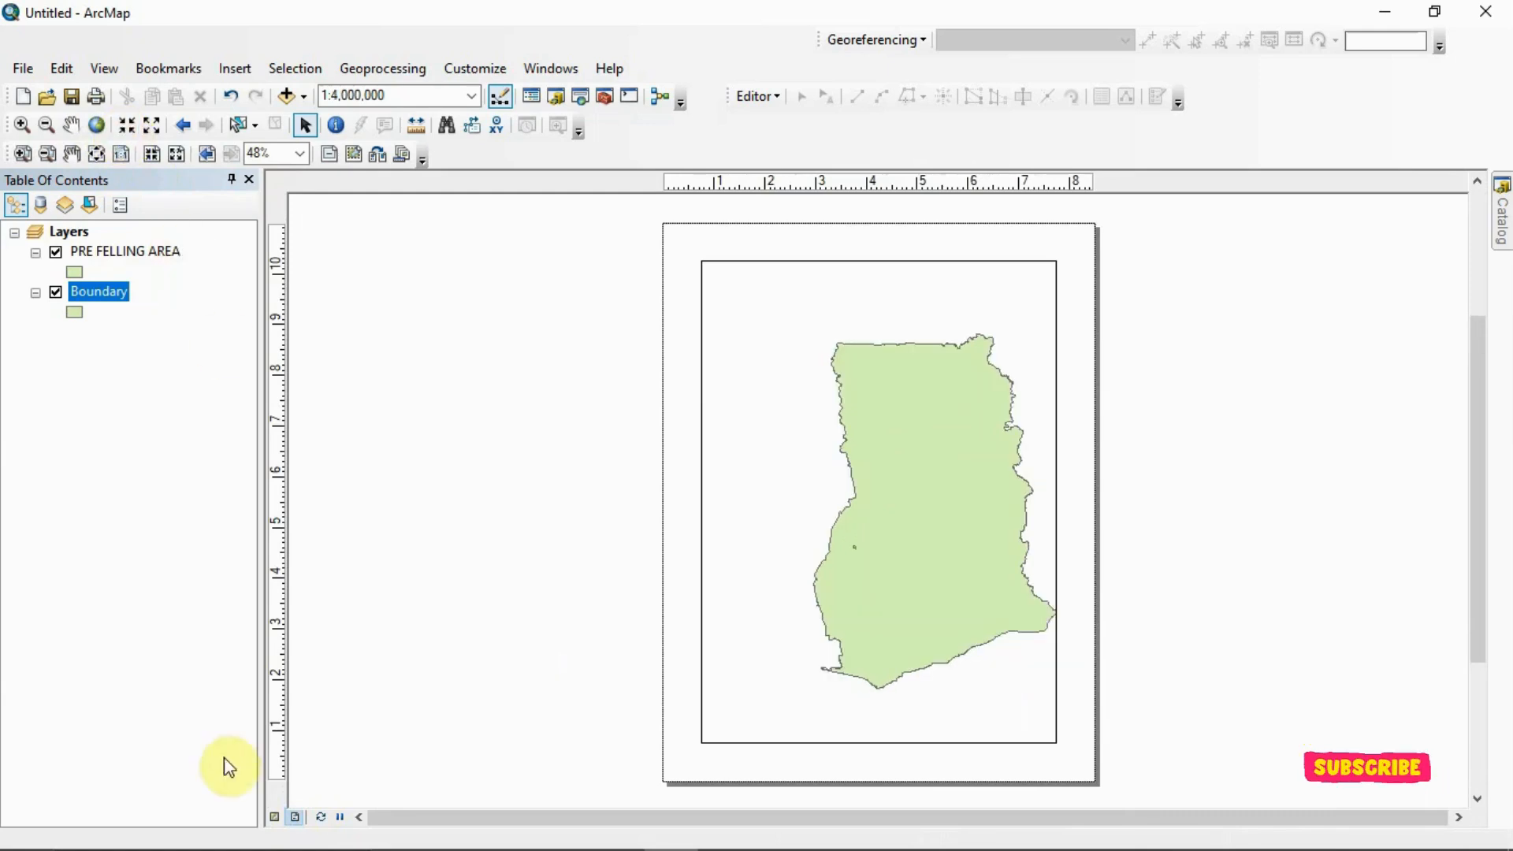
pyautogui.click(274, 817)
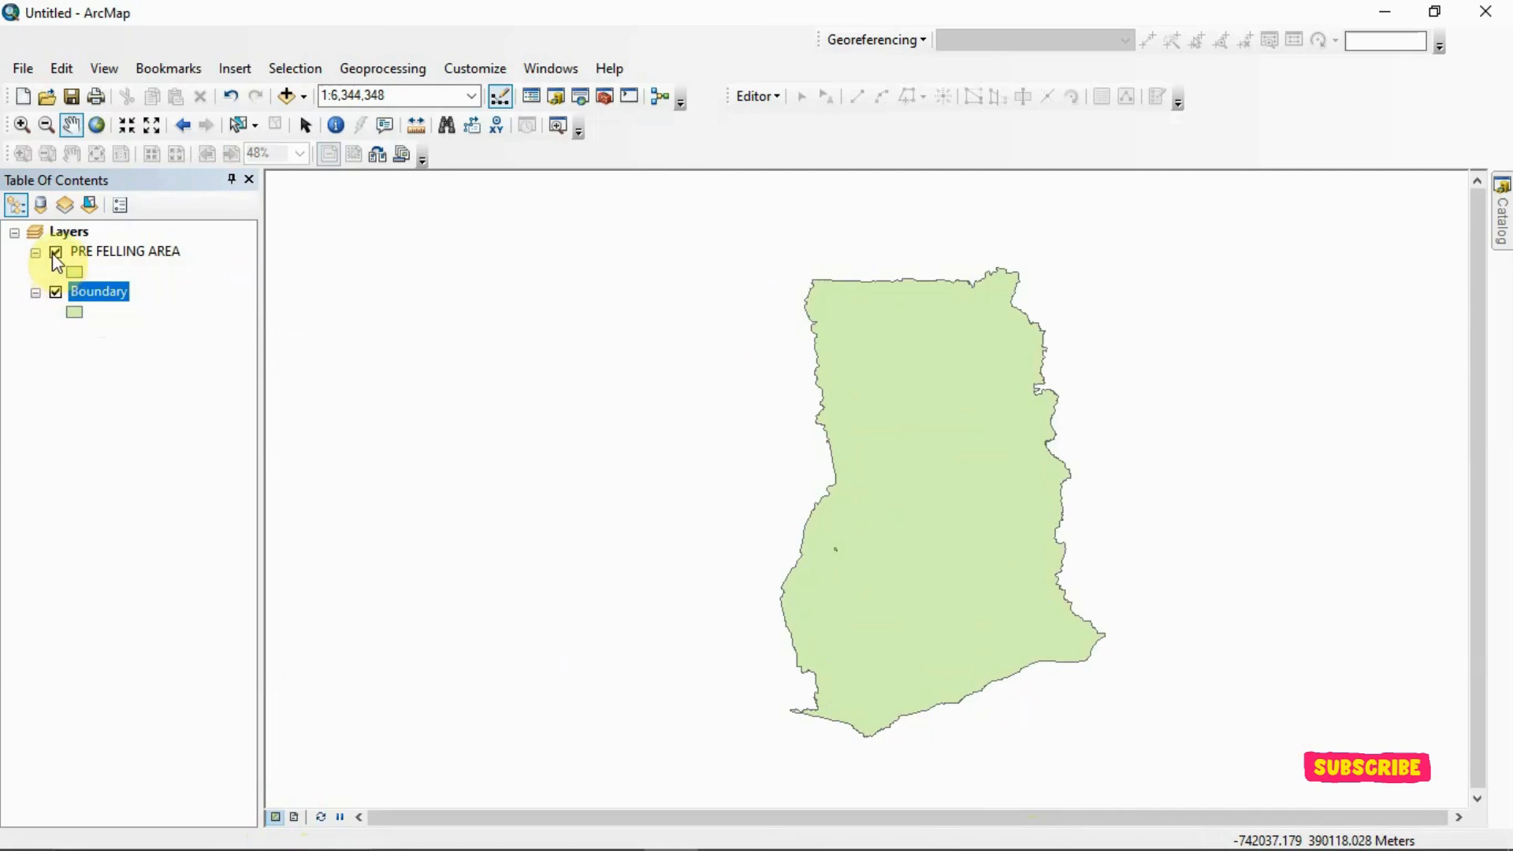
# Examine the PRE FELLING AREA polygon at its own extent with Boundary hidden, and bring back the Boundary layer at full extent
pyautogui.click(55, 293)
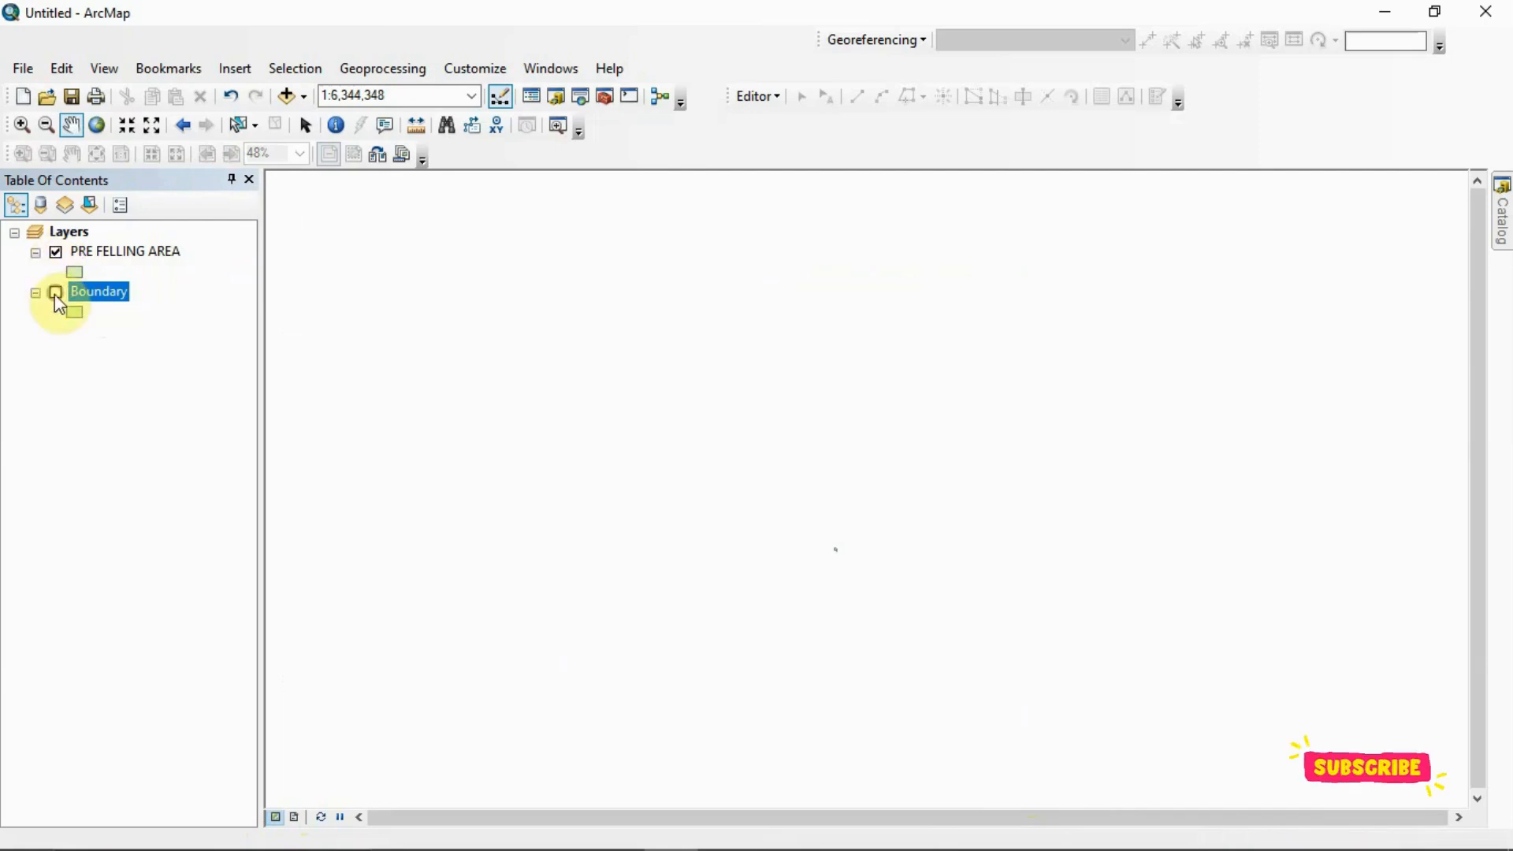
pyautogui.rightClick(89, 253)
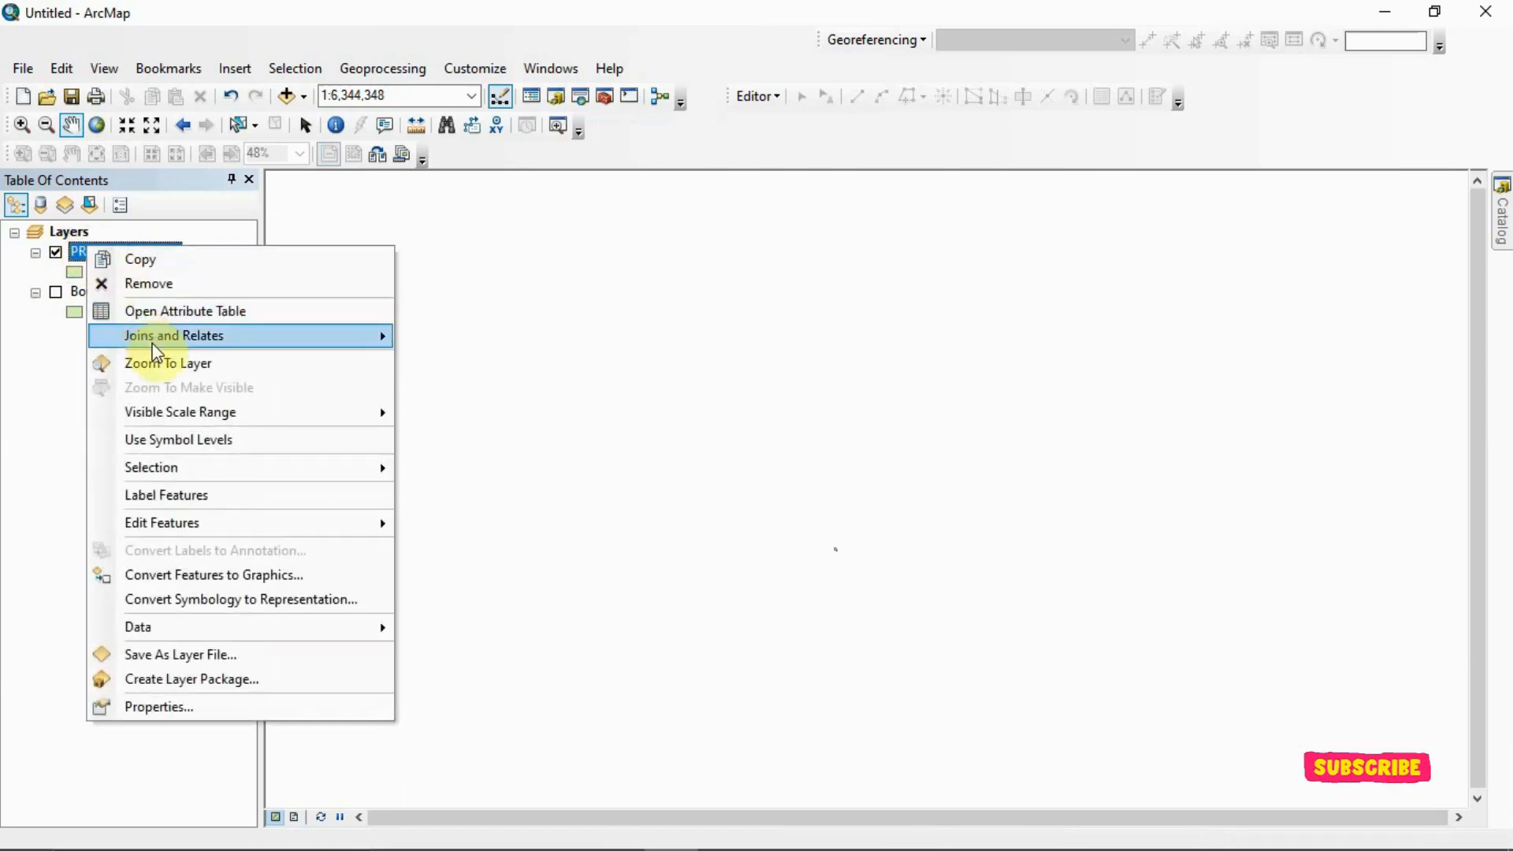
pyautogui.click(159, 363)
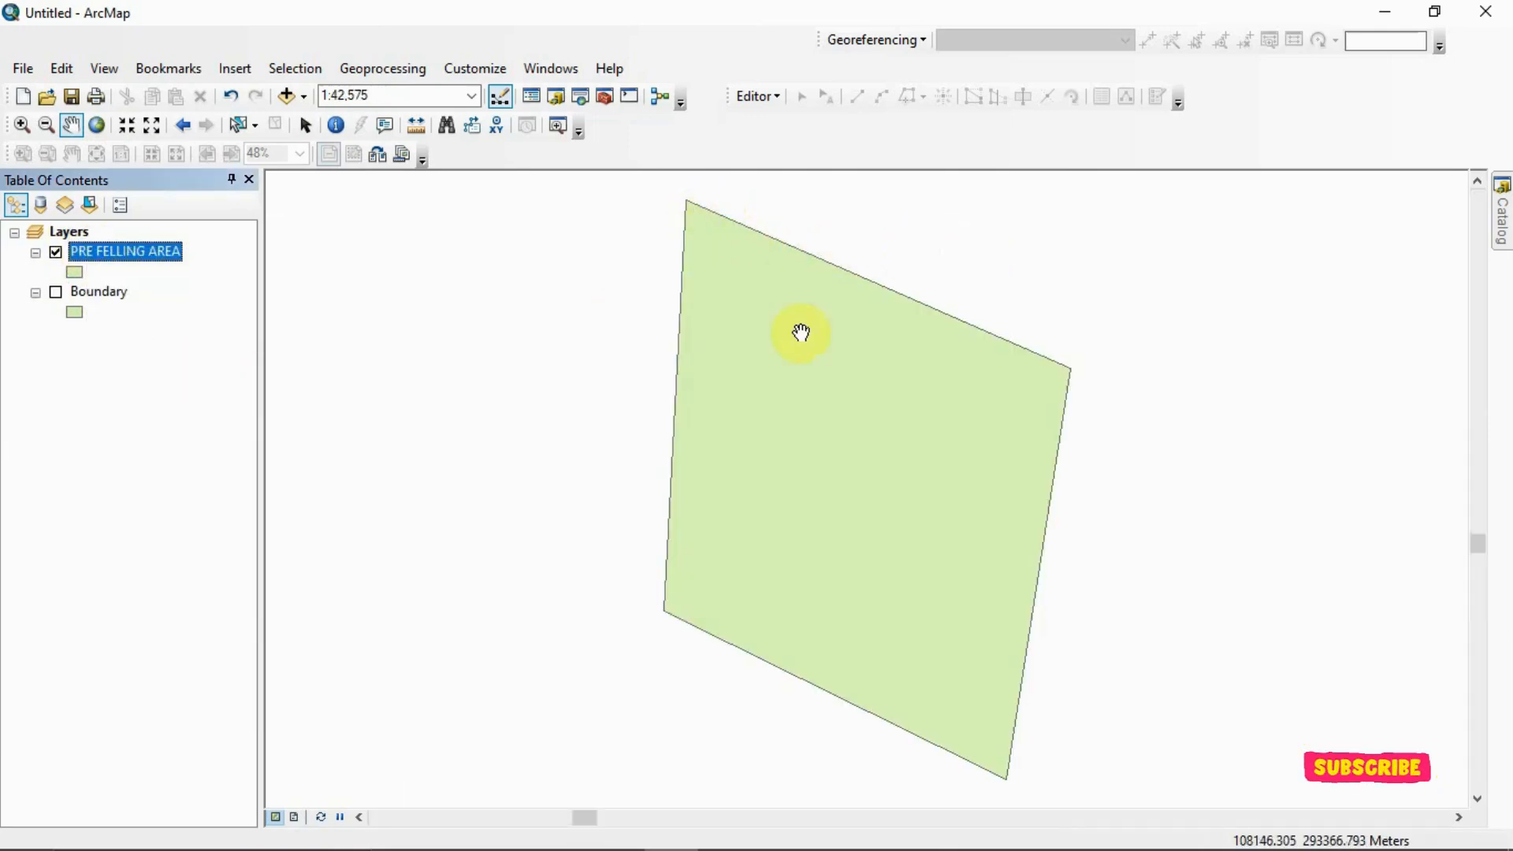
pyautogui.scroll(4, 834, 368)
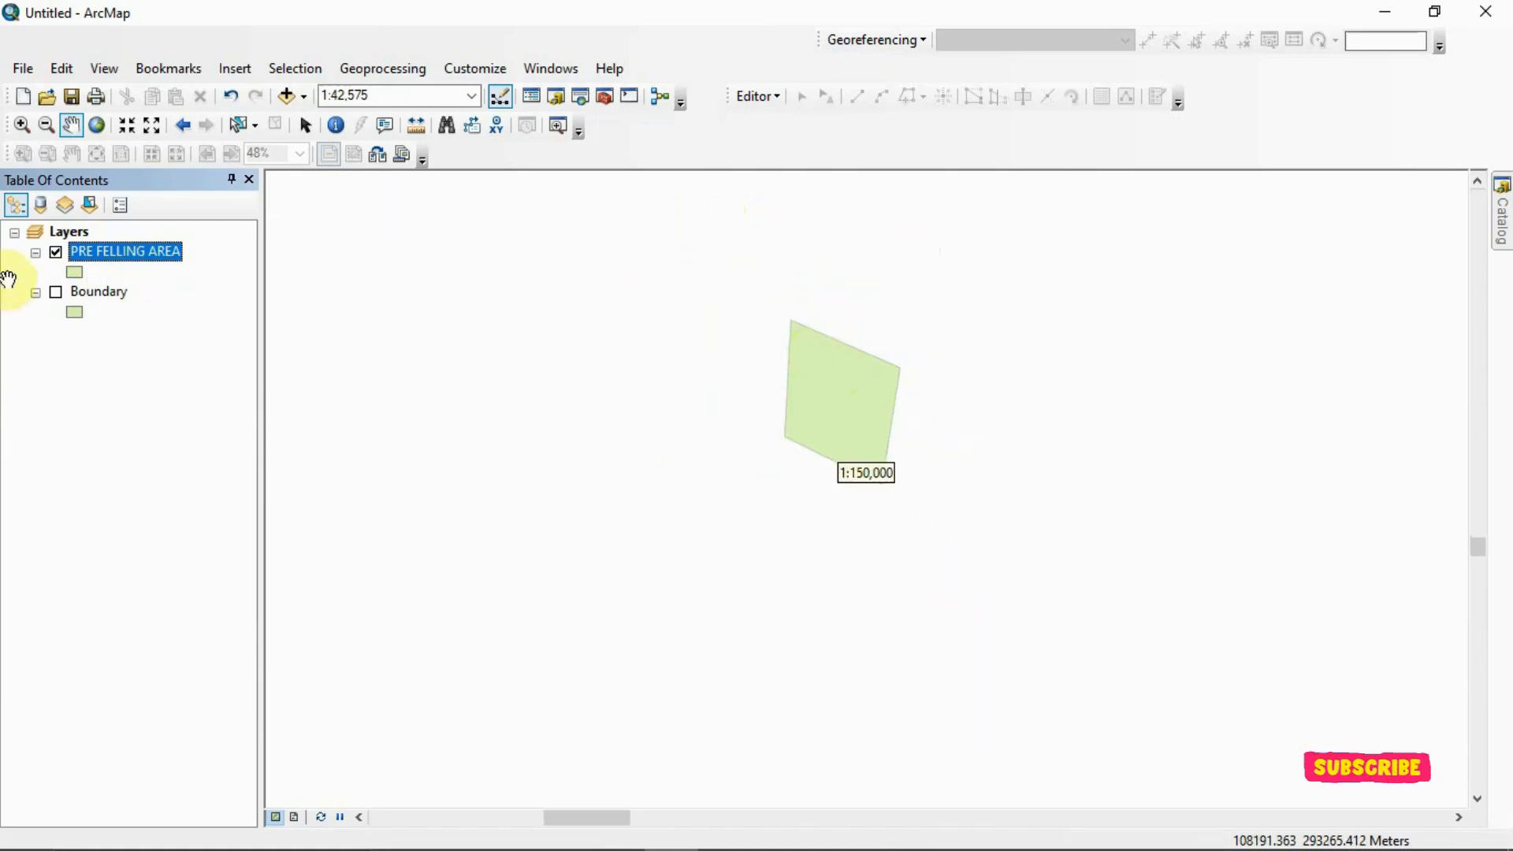
pyautogui.click(56, 293)
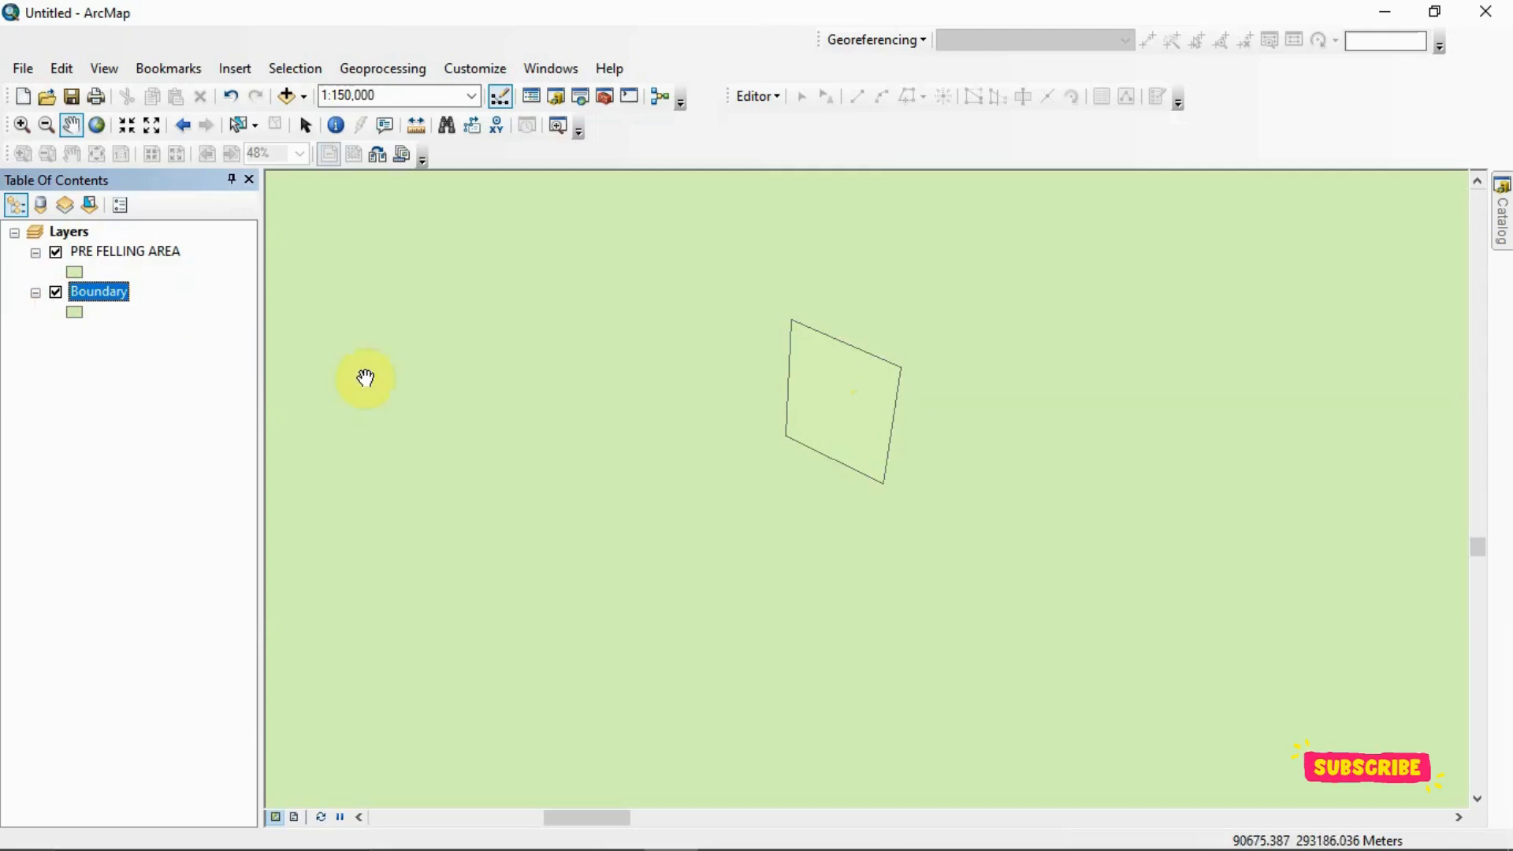
pyautogui.rightClick(126, 302)
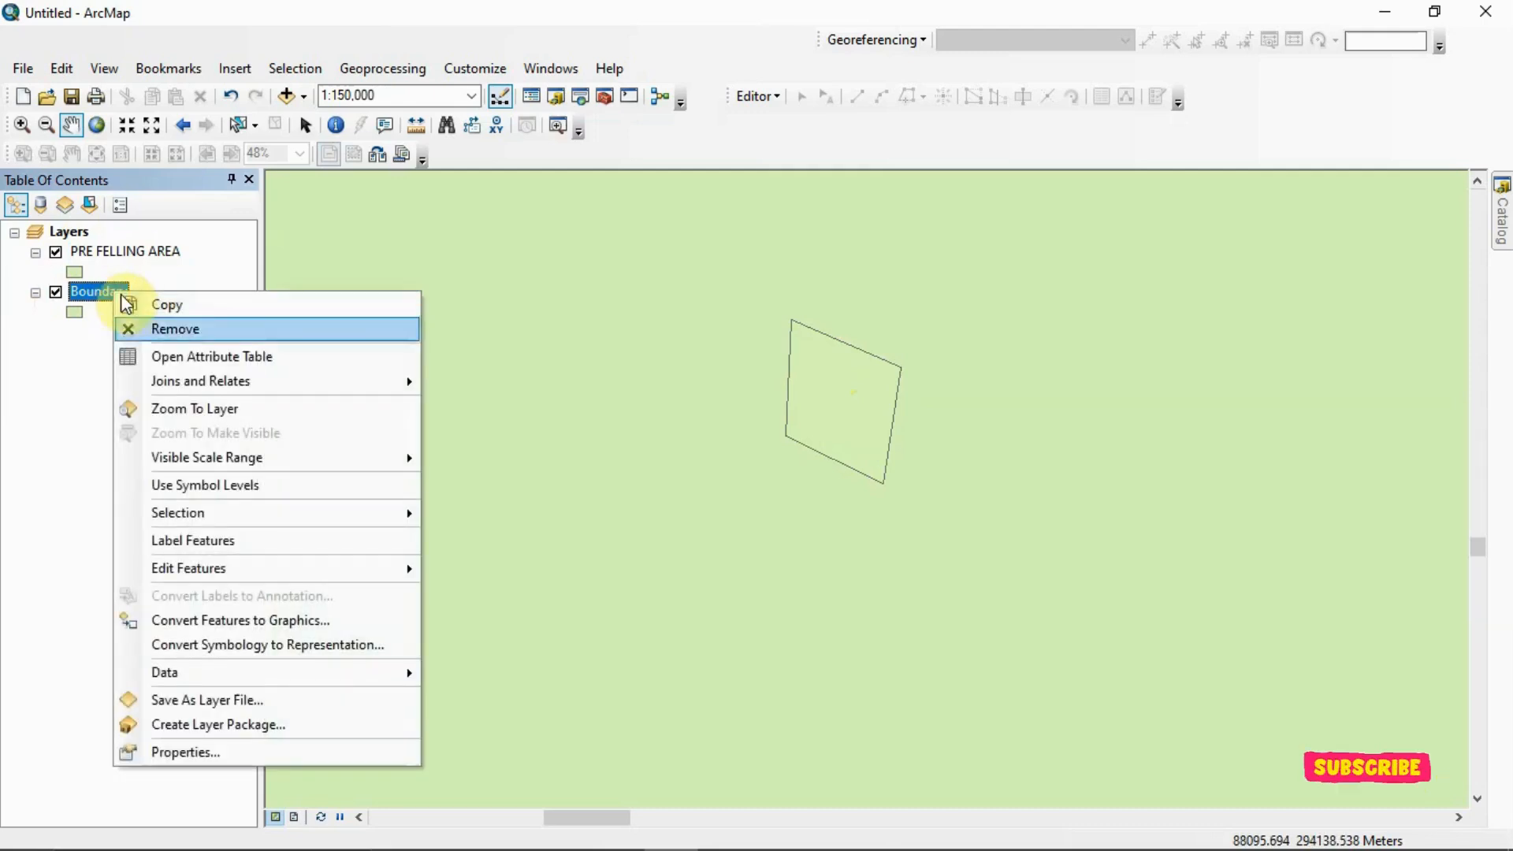
pyautogui.click(211, 407)
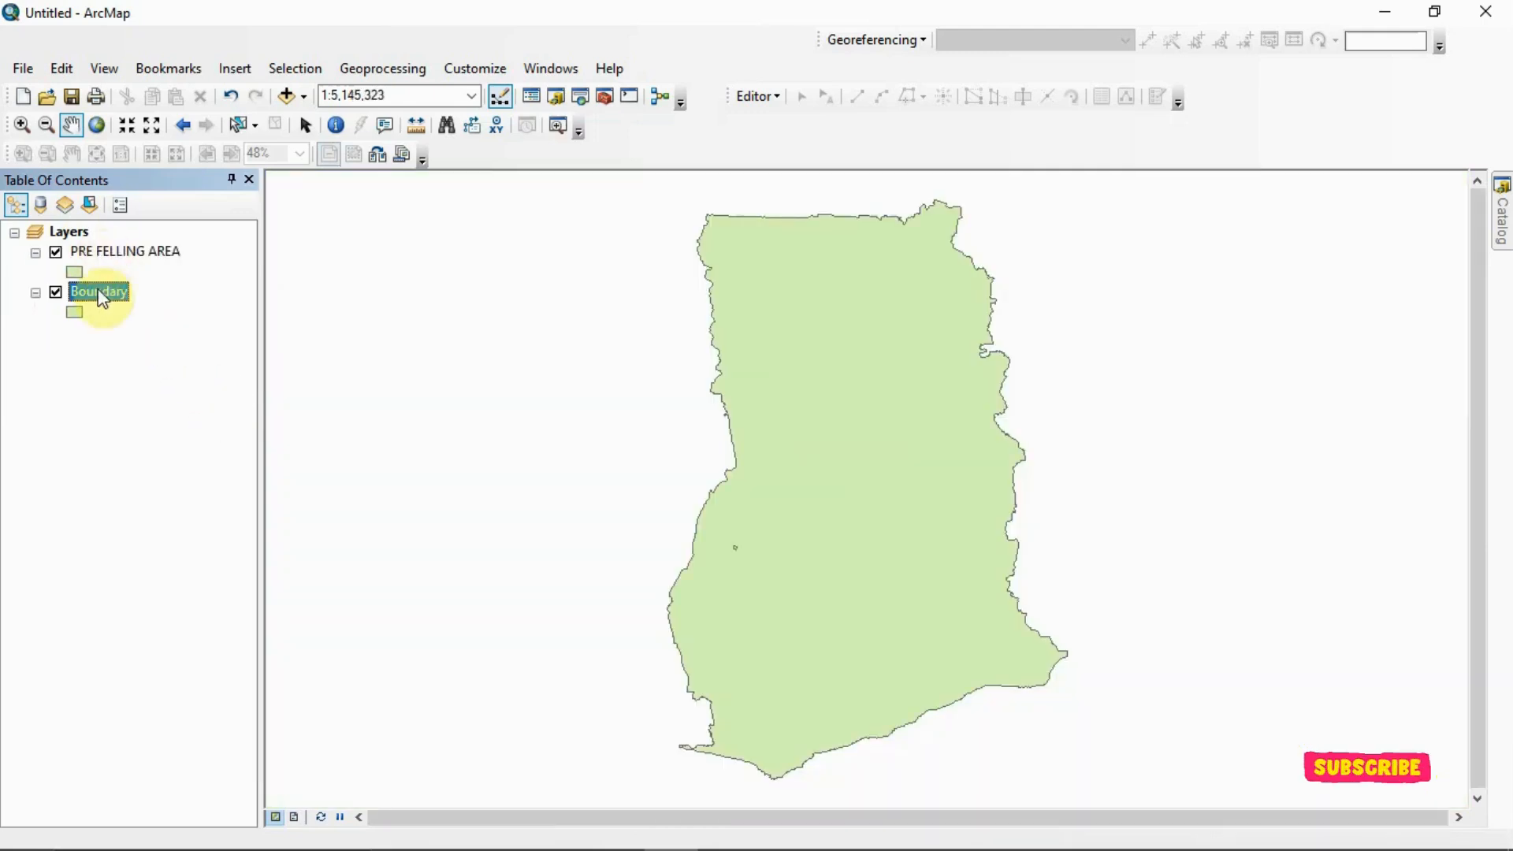
# Change the Boundary layer's symbol to Hollow and check the pre-felling area inside the outline
pyautogui.click(75, 313)
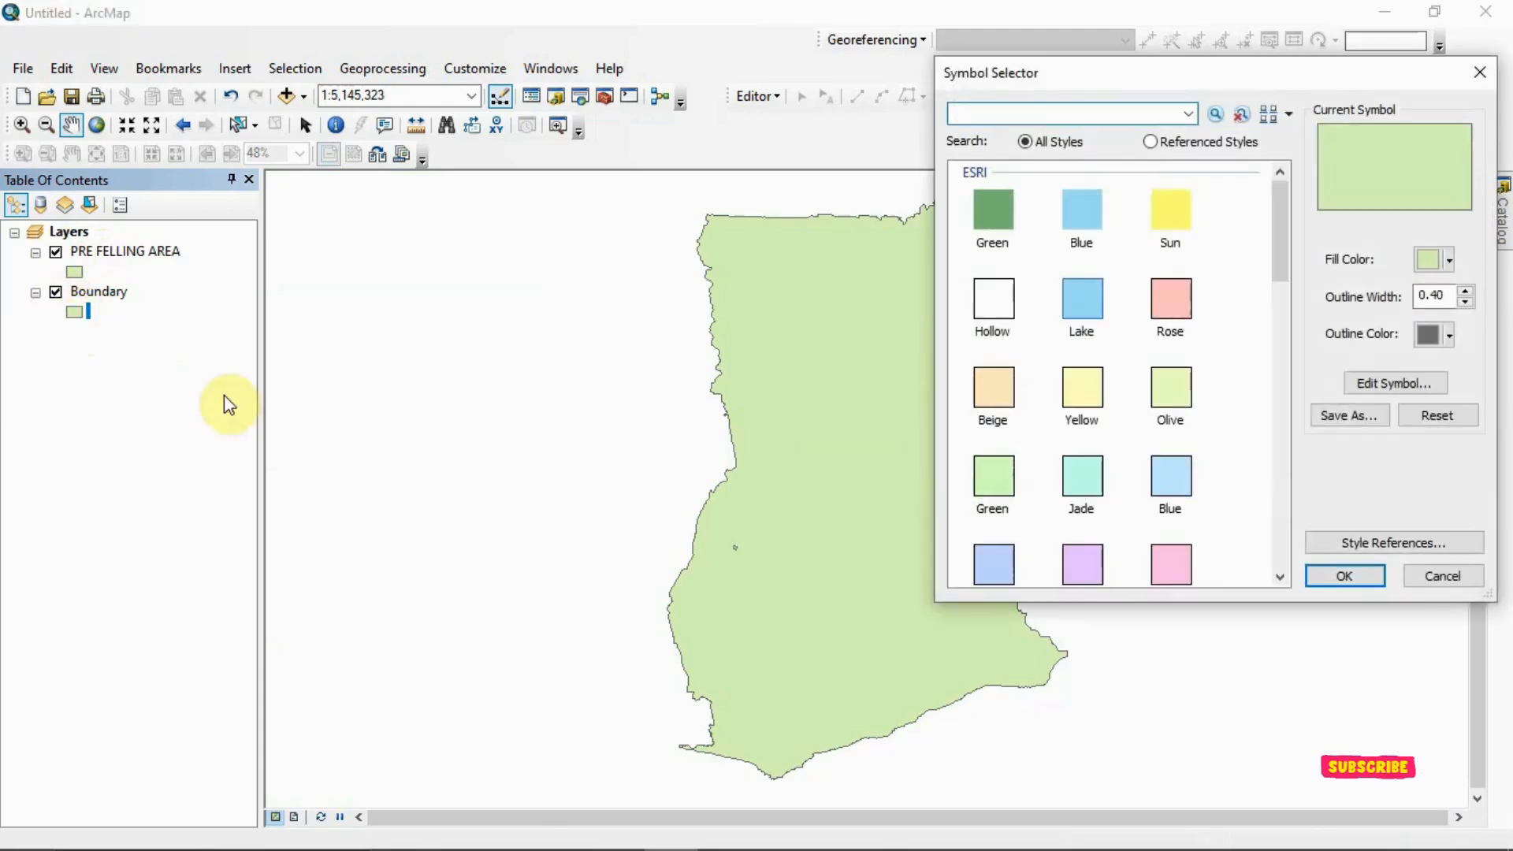
pyautogui.click(991, 293)
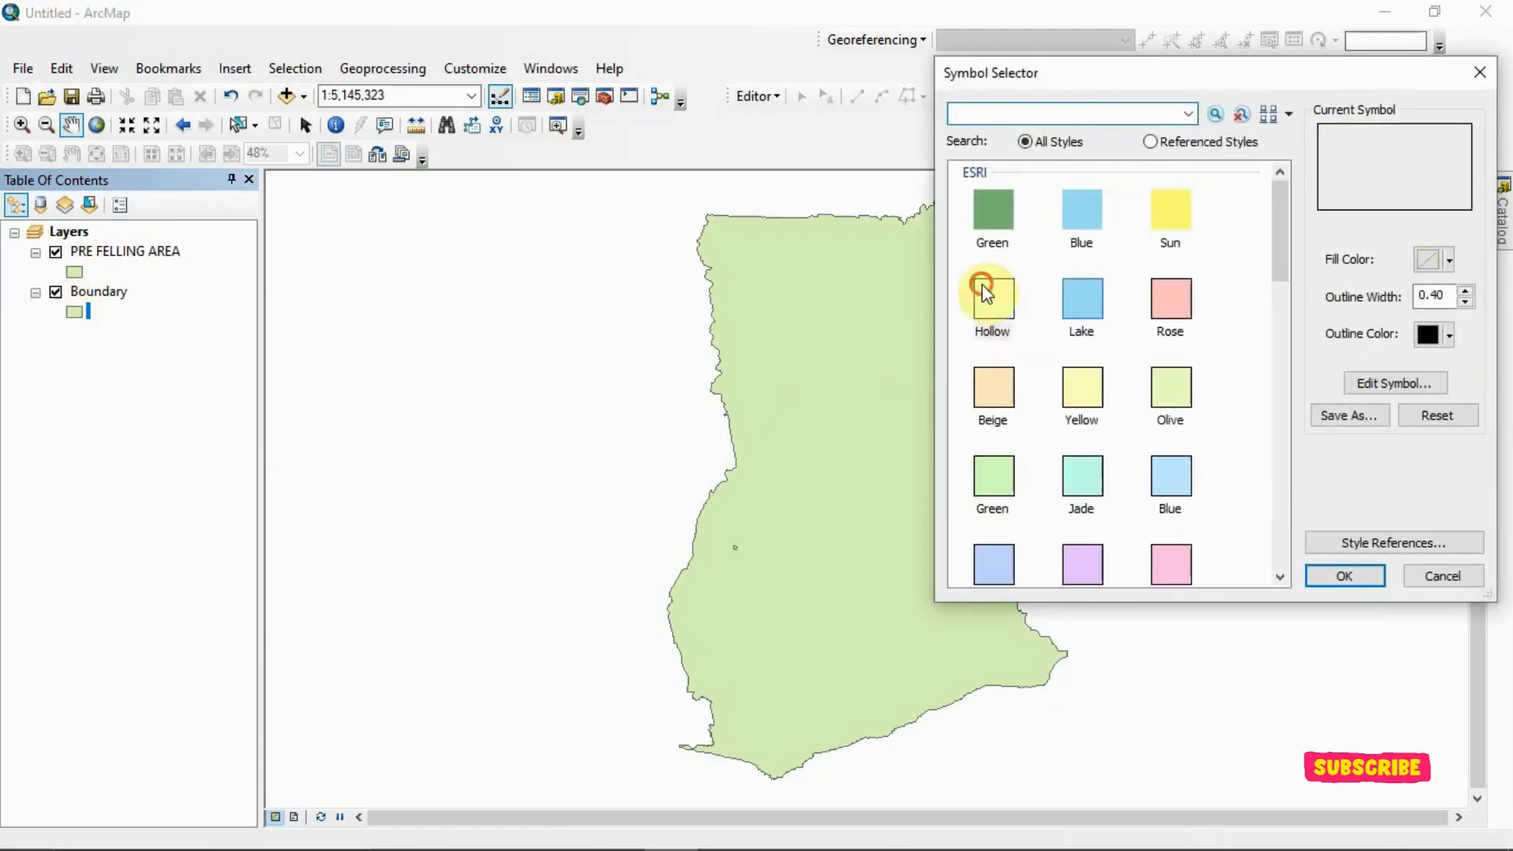
pyautogui.click(1344, 575)
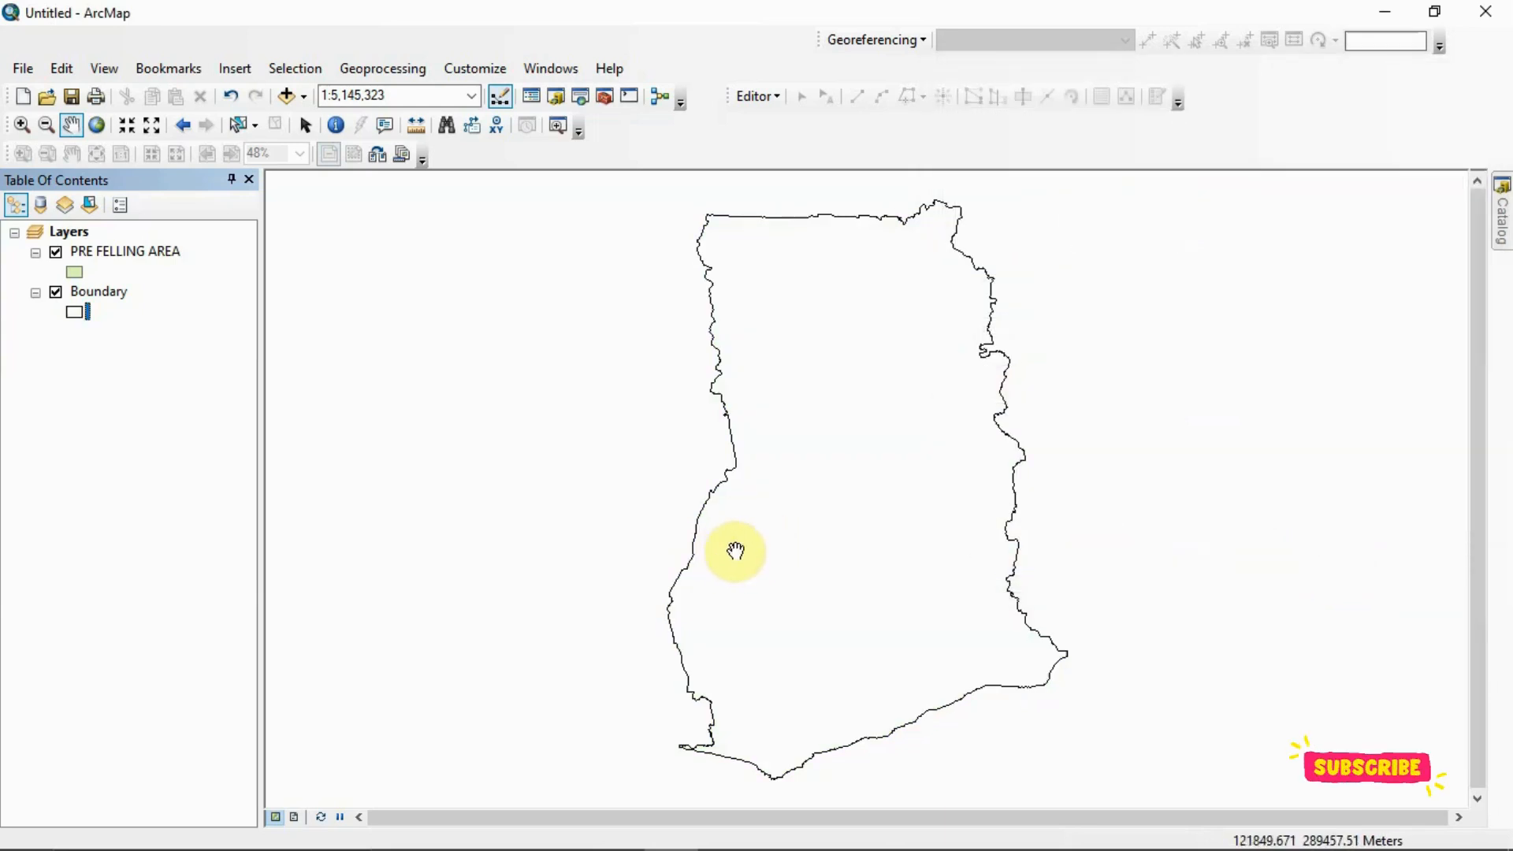
pyautogui.scroll(2, 737, 544)
pyautogui.scroll(1, 733, 546)
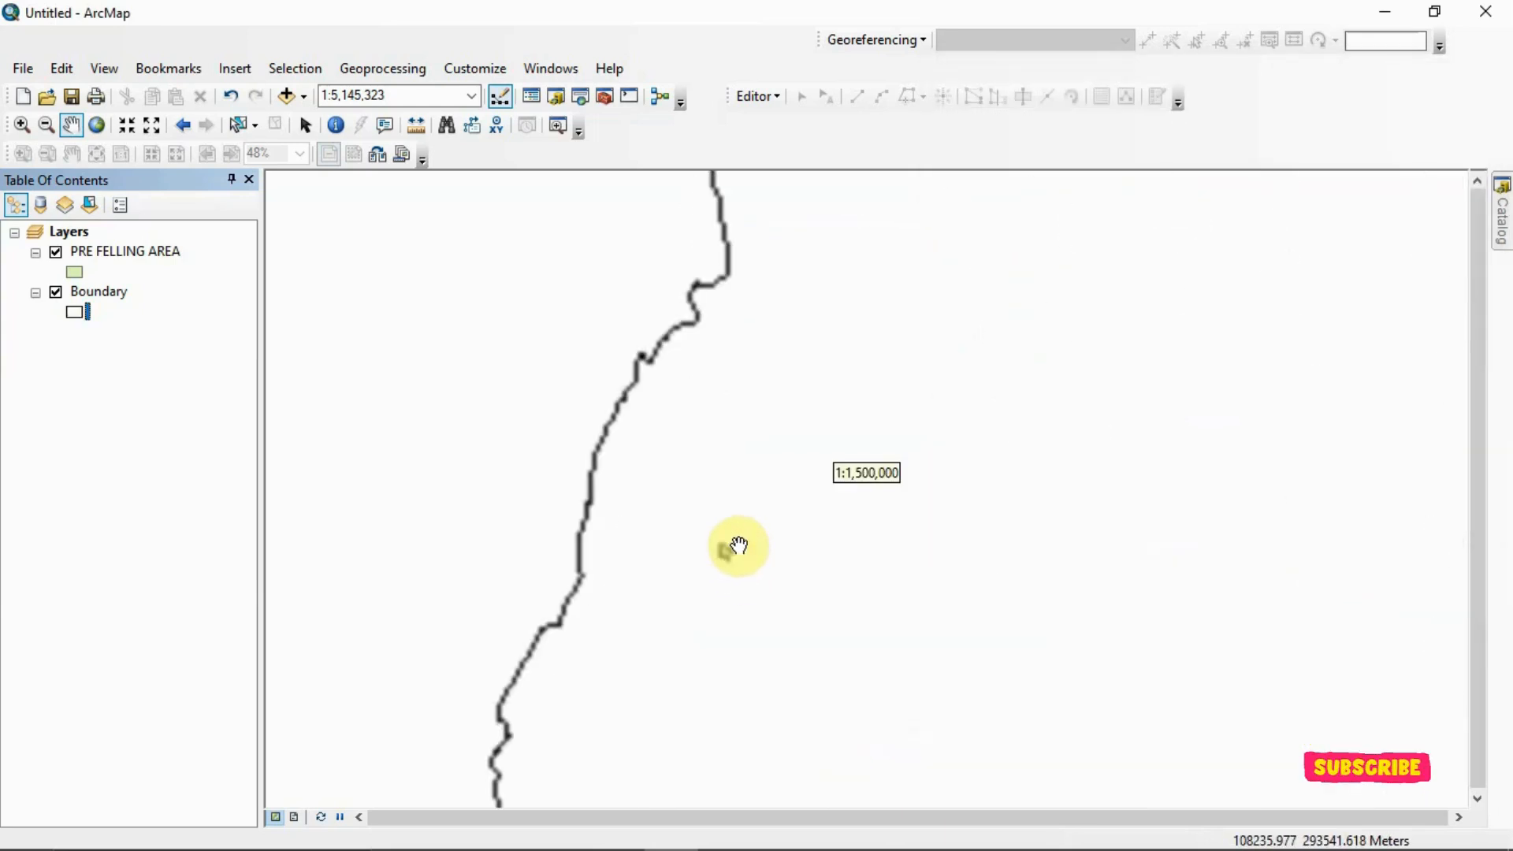
pyautogui.scroll(-3, 721, 573)
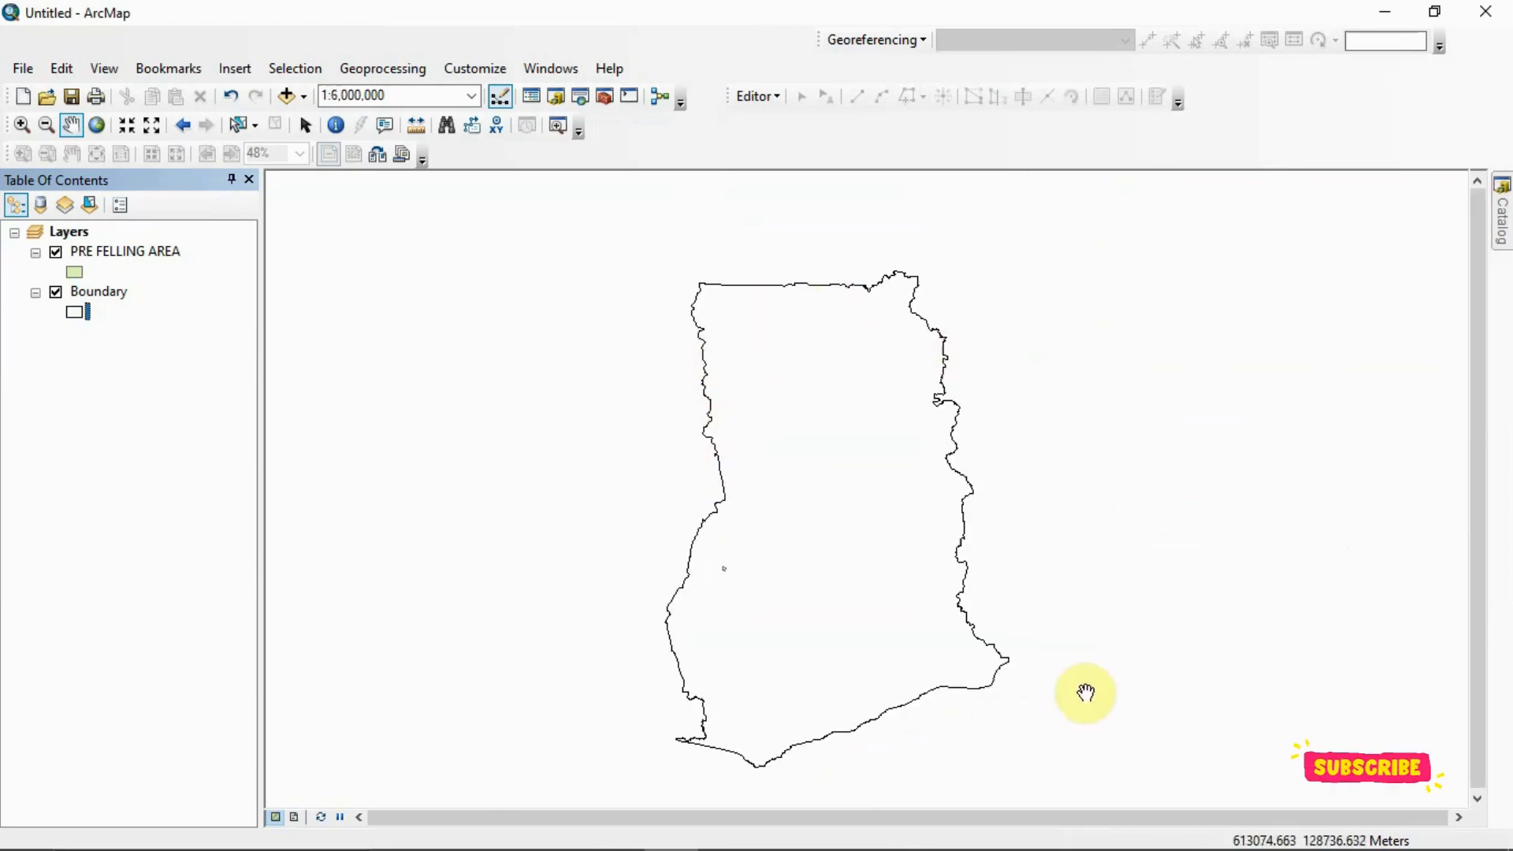
# Switch to layout view and enlarge the map within the data frame to a scale of 1:4,000,000
pyautogui.click(291, 818)
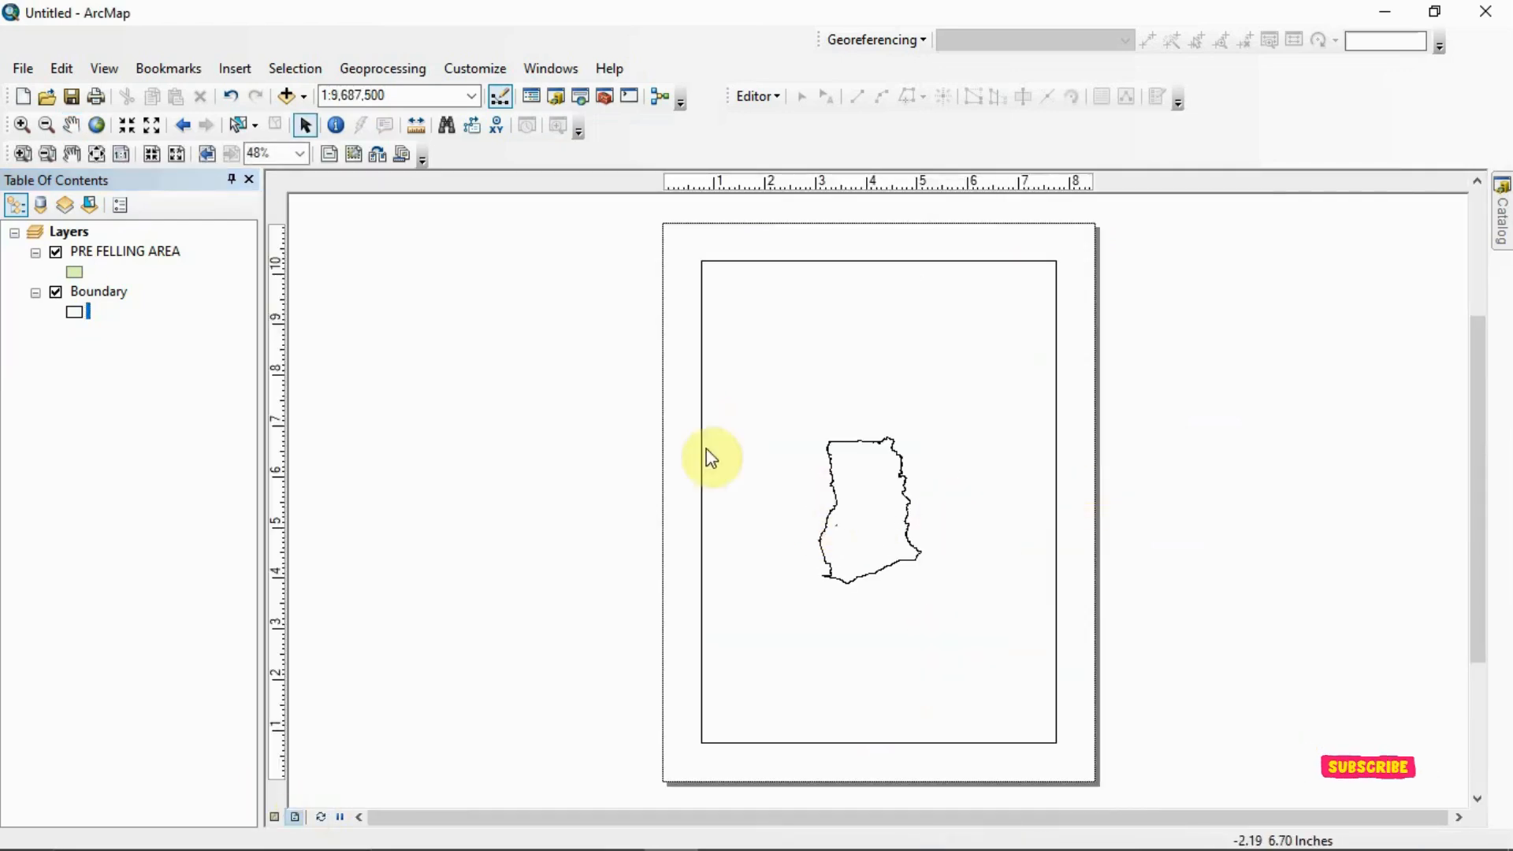
pyautogui.click(134, 131)
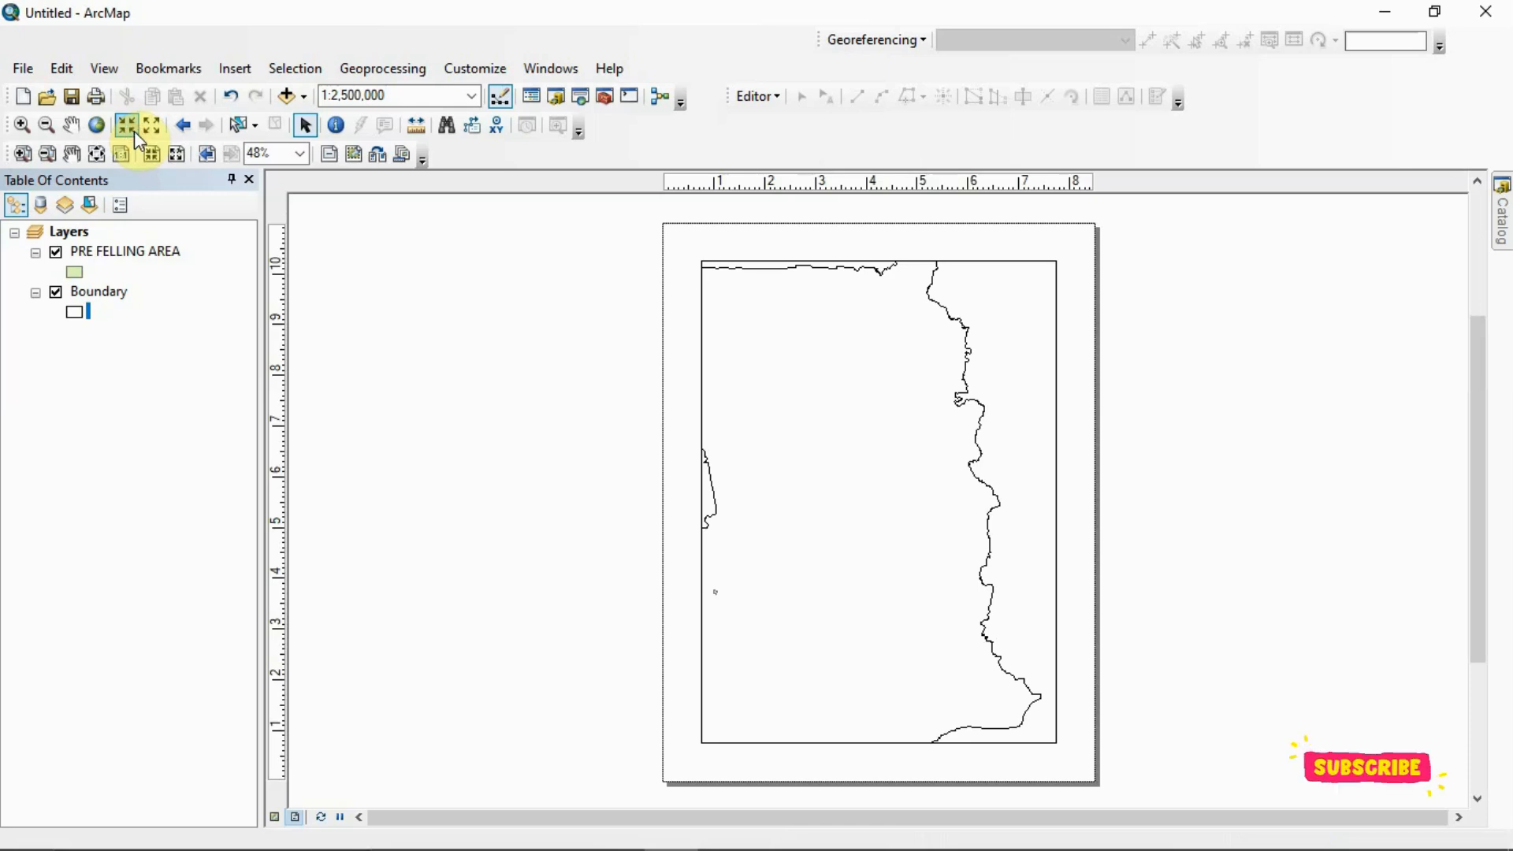
pyautogui.click(146, 128)
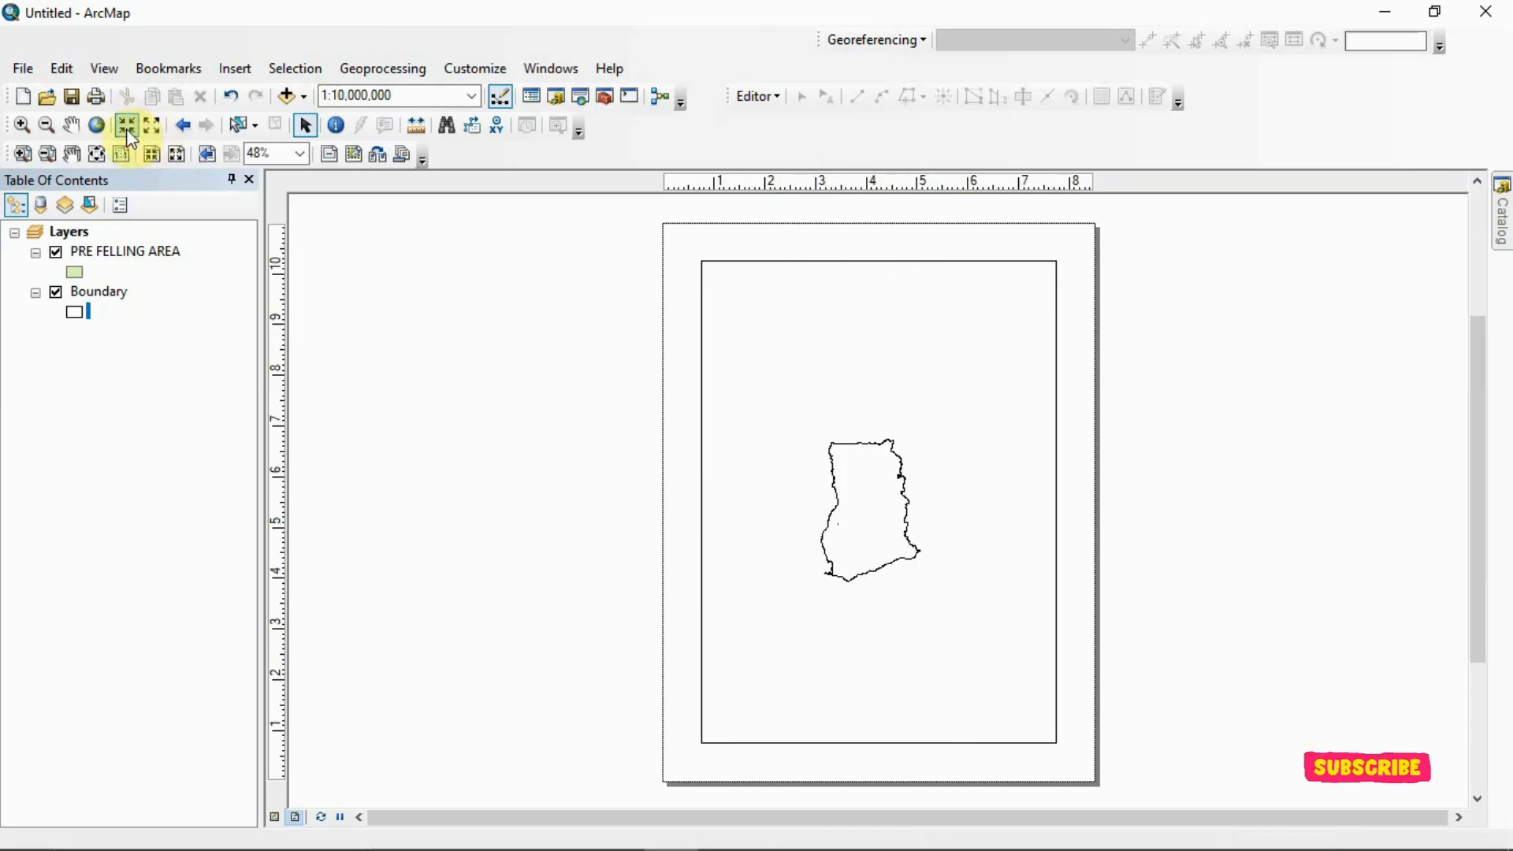
pyautogui.click(126, 129)
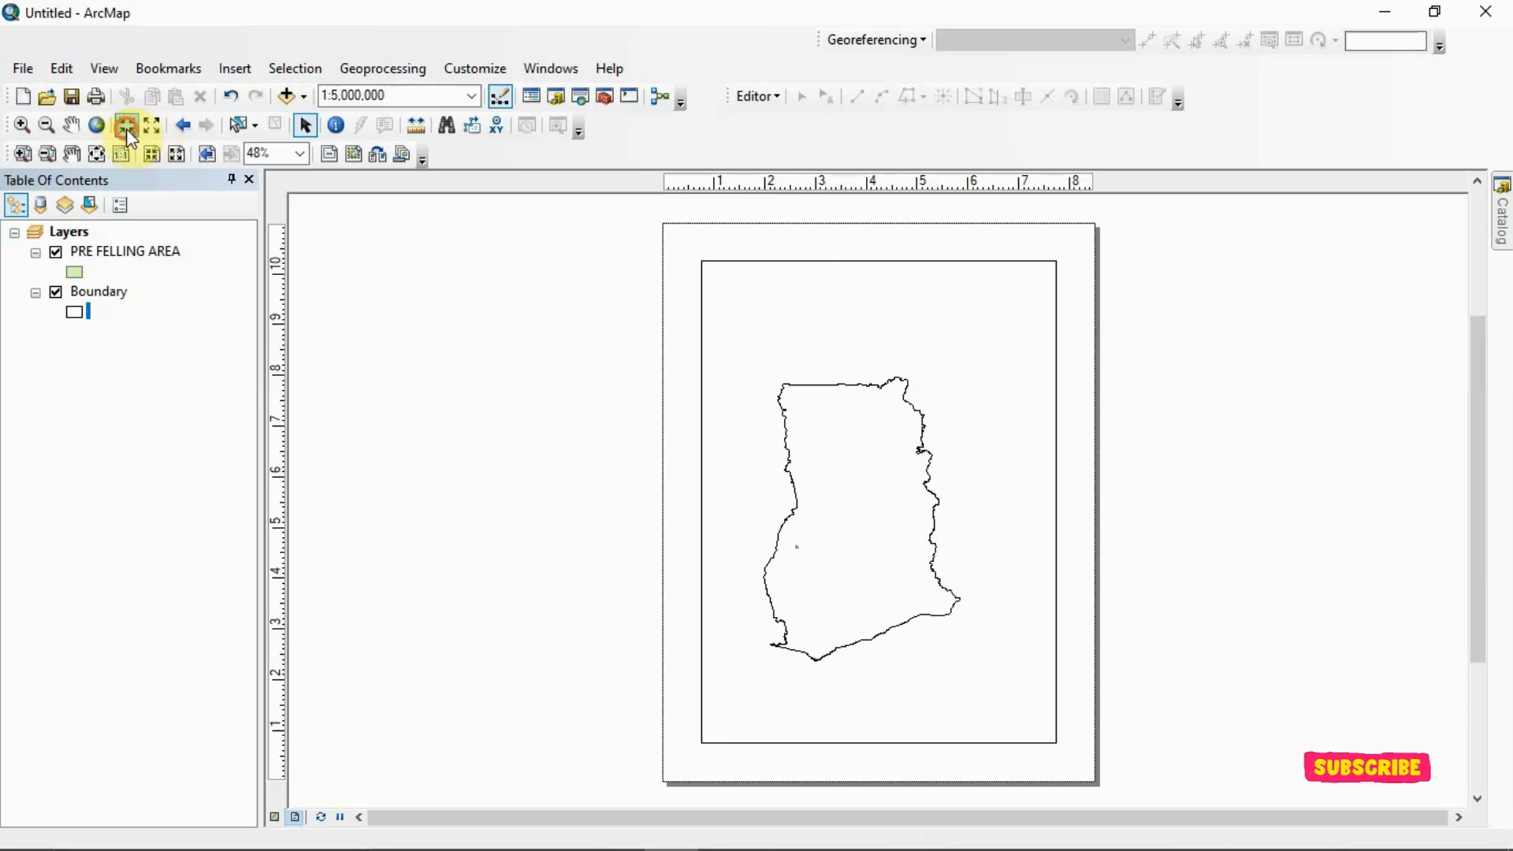
pyautogui.click(126, 129)
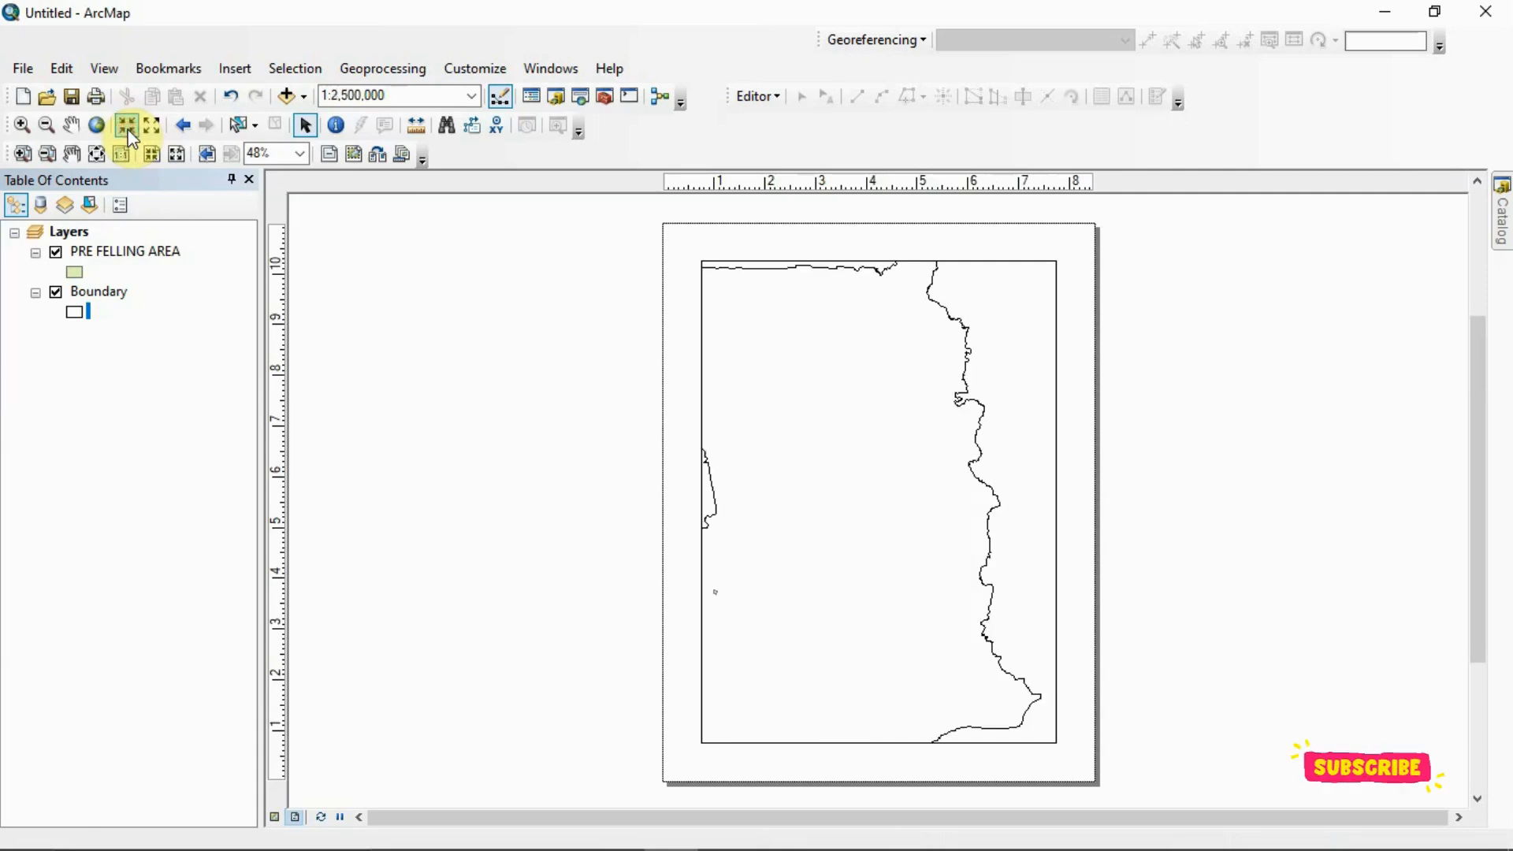
pyautogui.click(142, 126)
pyautogui.click(142, 125)
pyautogui.click(138, 124)
pyautogui.click(138, 124)
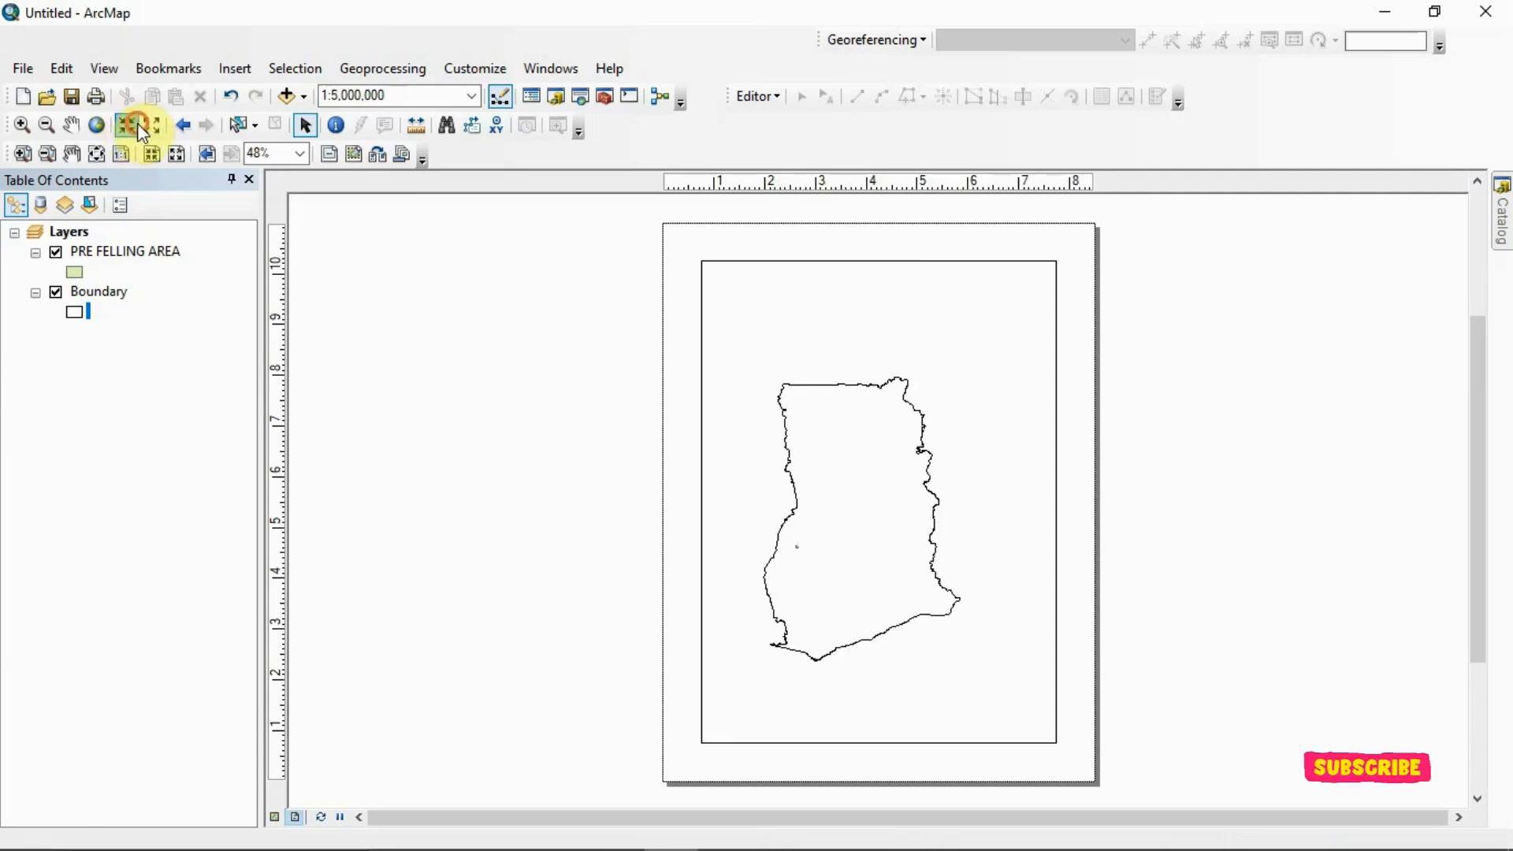
pyautogui.click(137, 123)
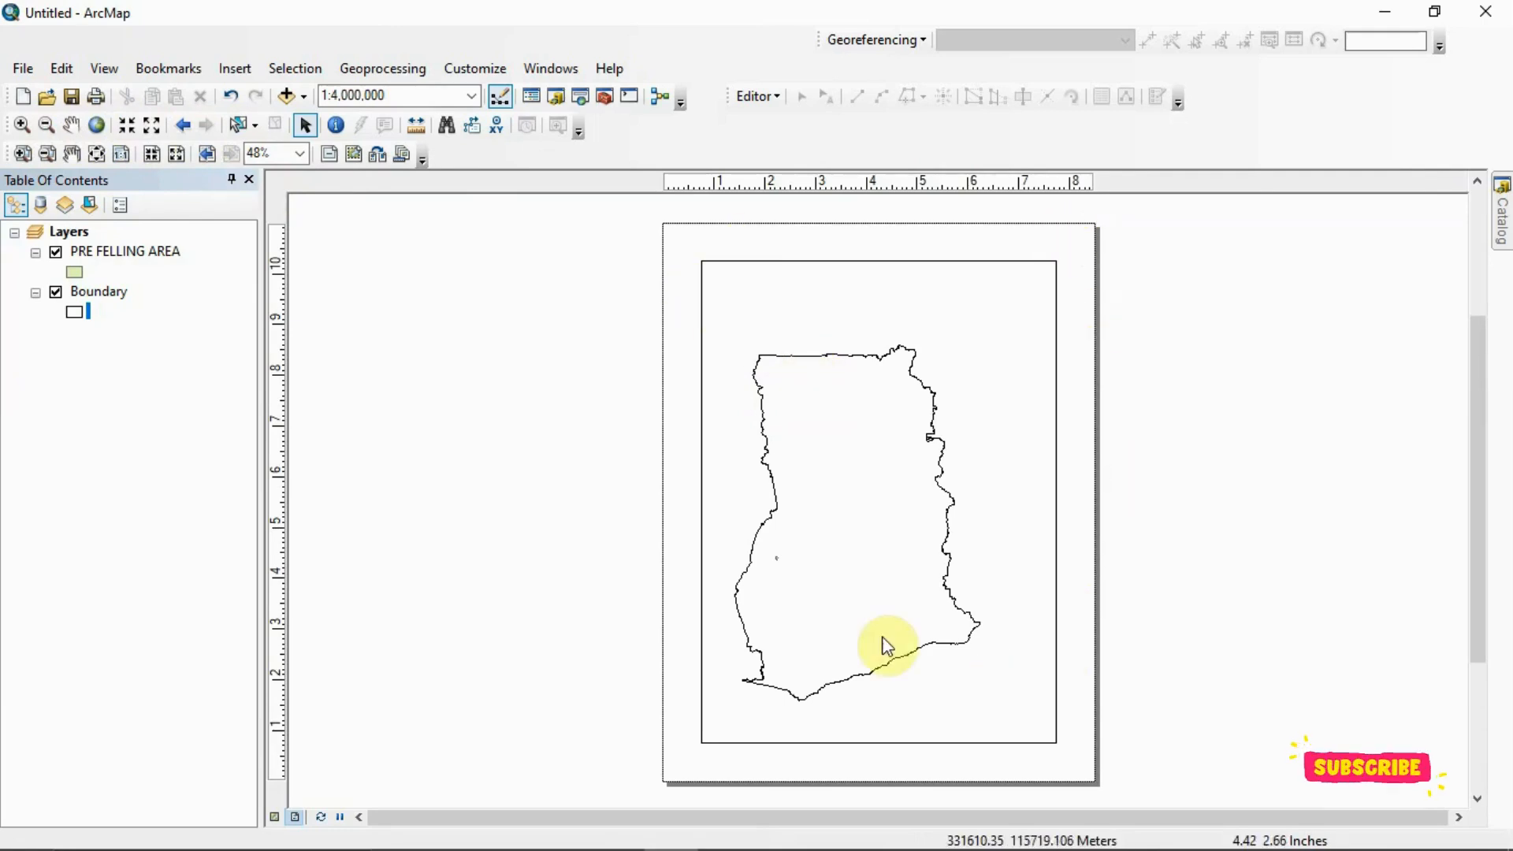
# Start a new reference grid in the data frame's properties, compare the grid types, and choose Graticule
pyautogui.rightClick(864, 583)
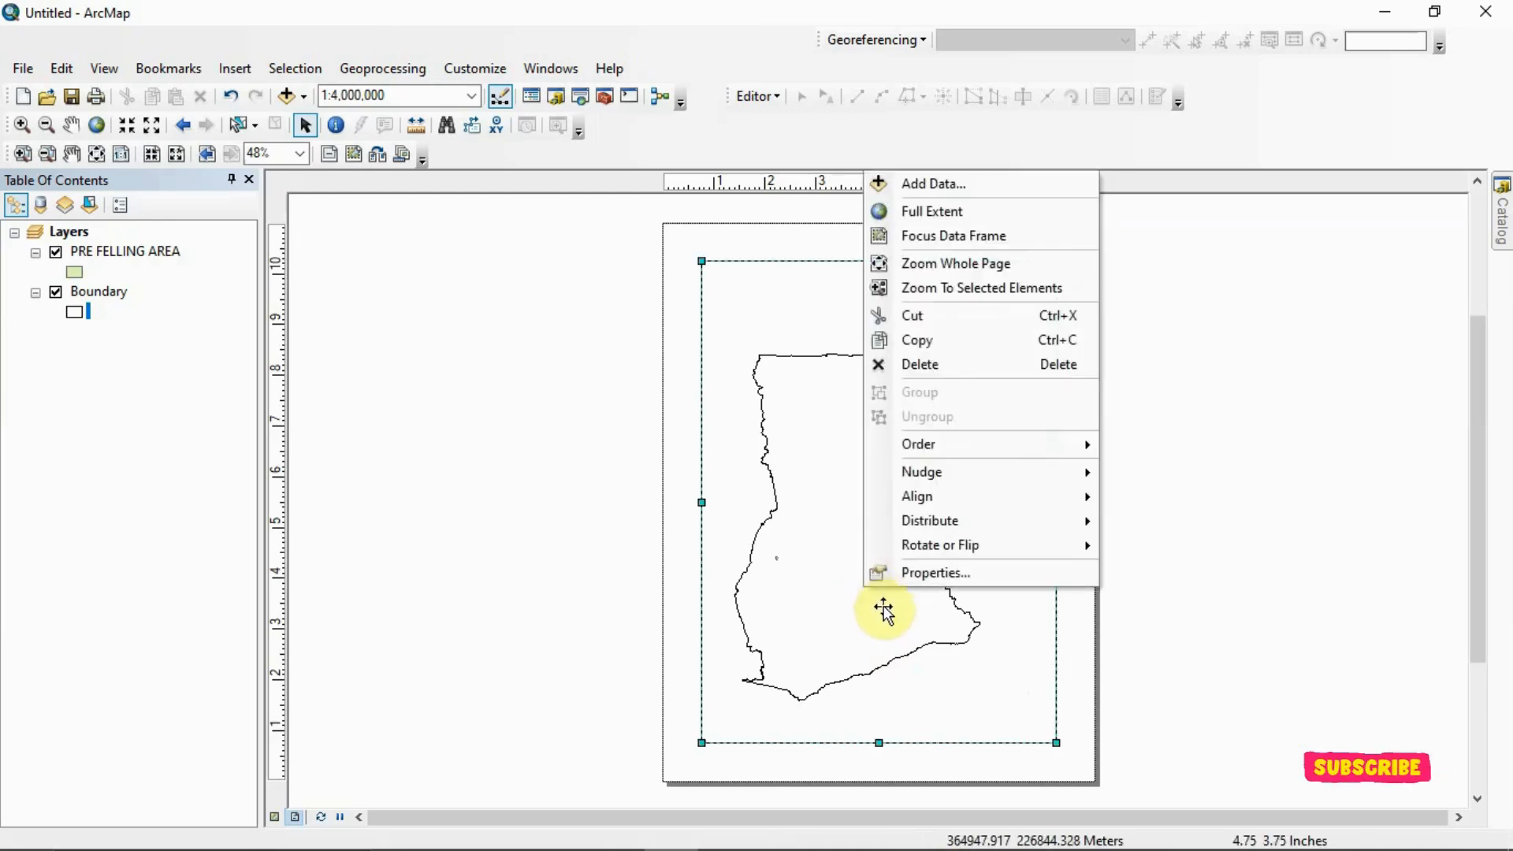
pyautogui.click(912, 574)
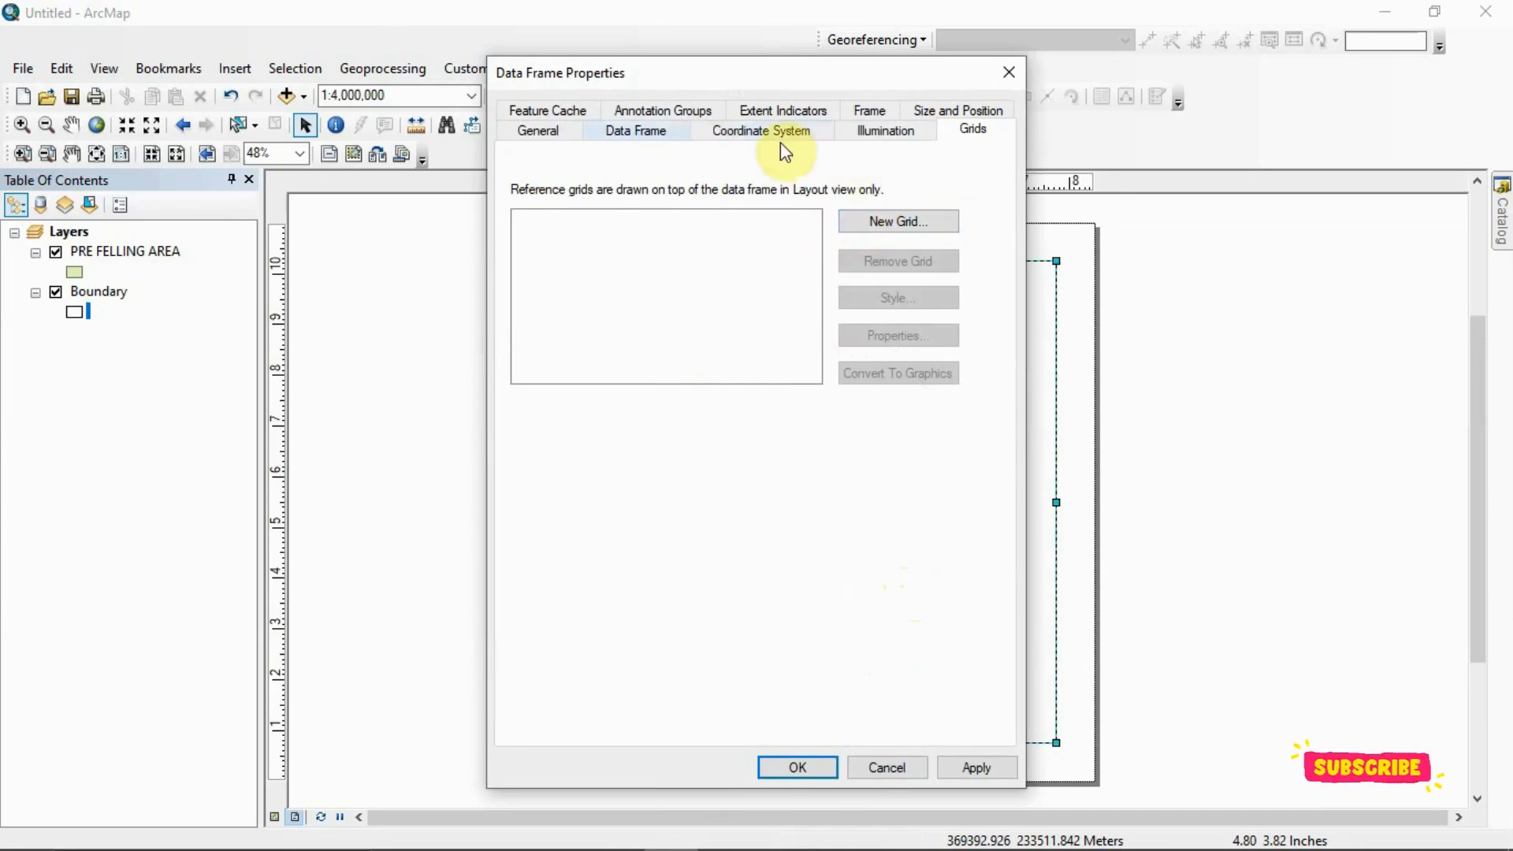
pyautogui.click(991, 130)
pyautogui.click(900, 221)
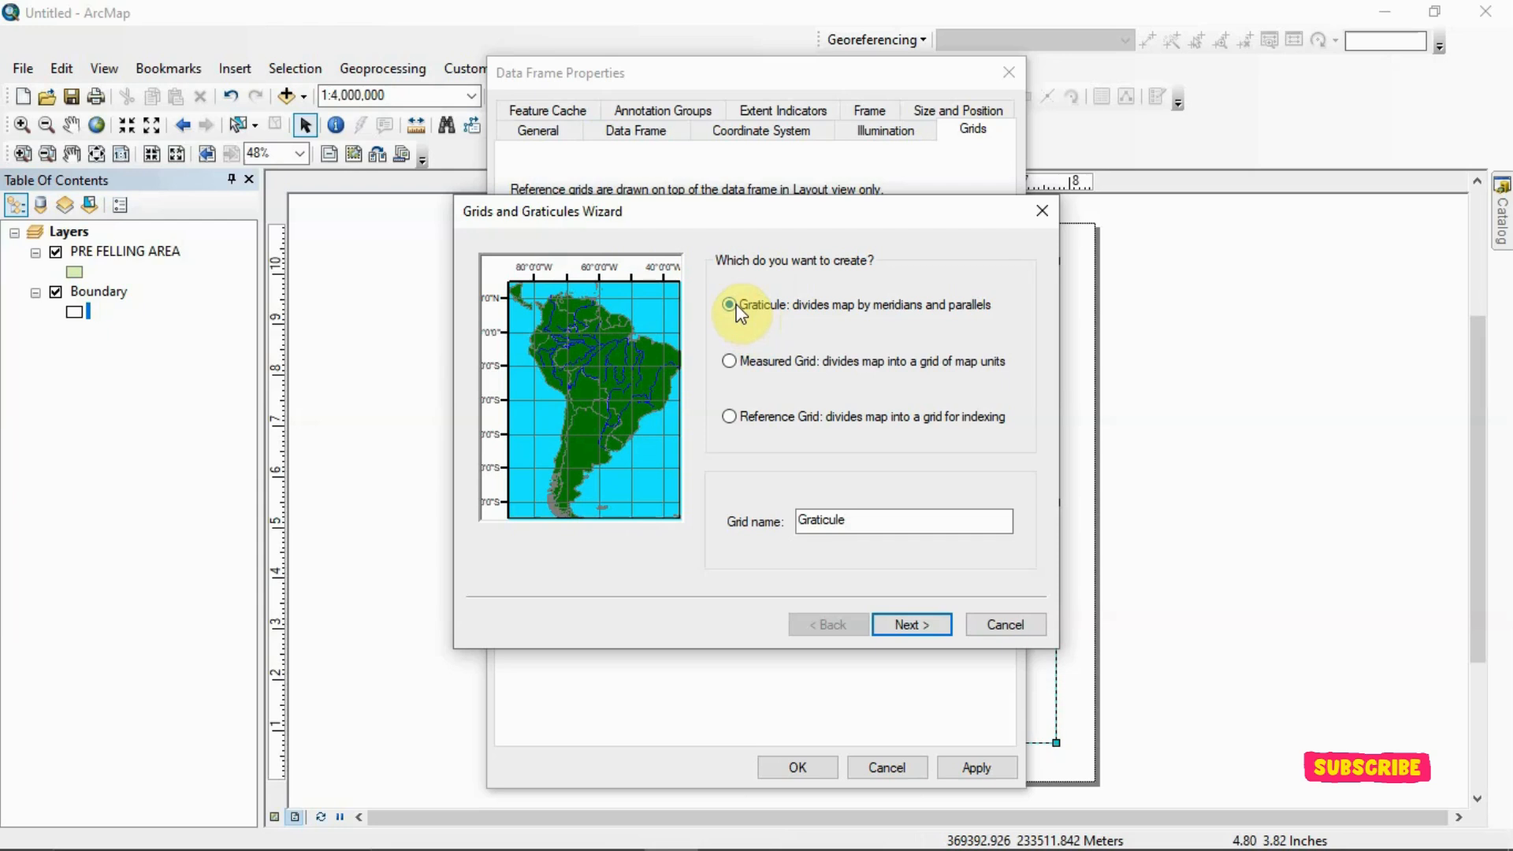
pyautogui.click(731, 364)
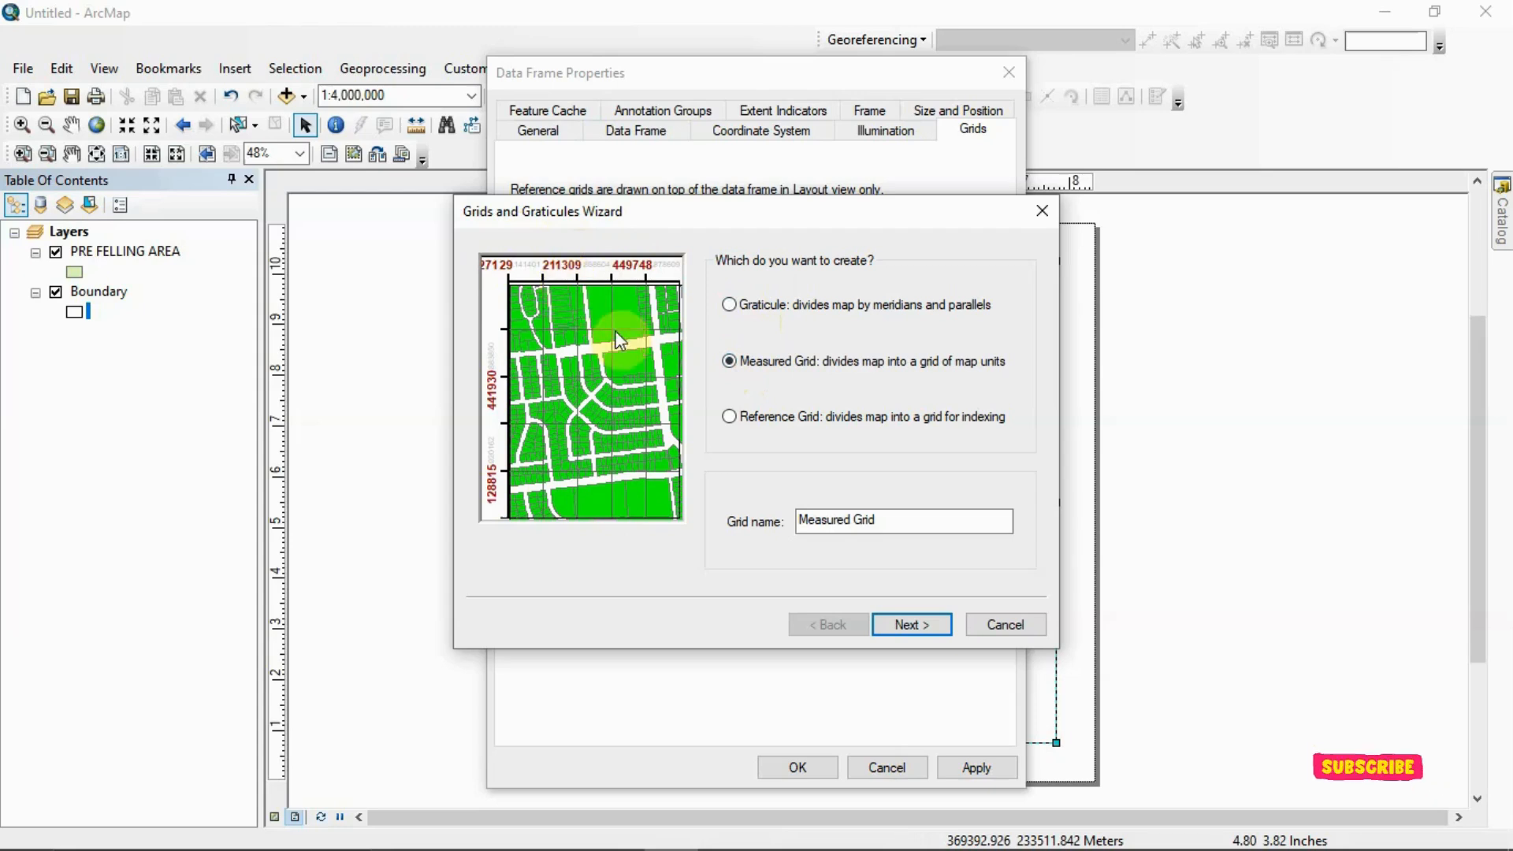
pyautogui.click(726, 415)
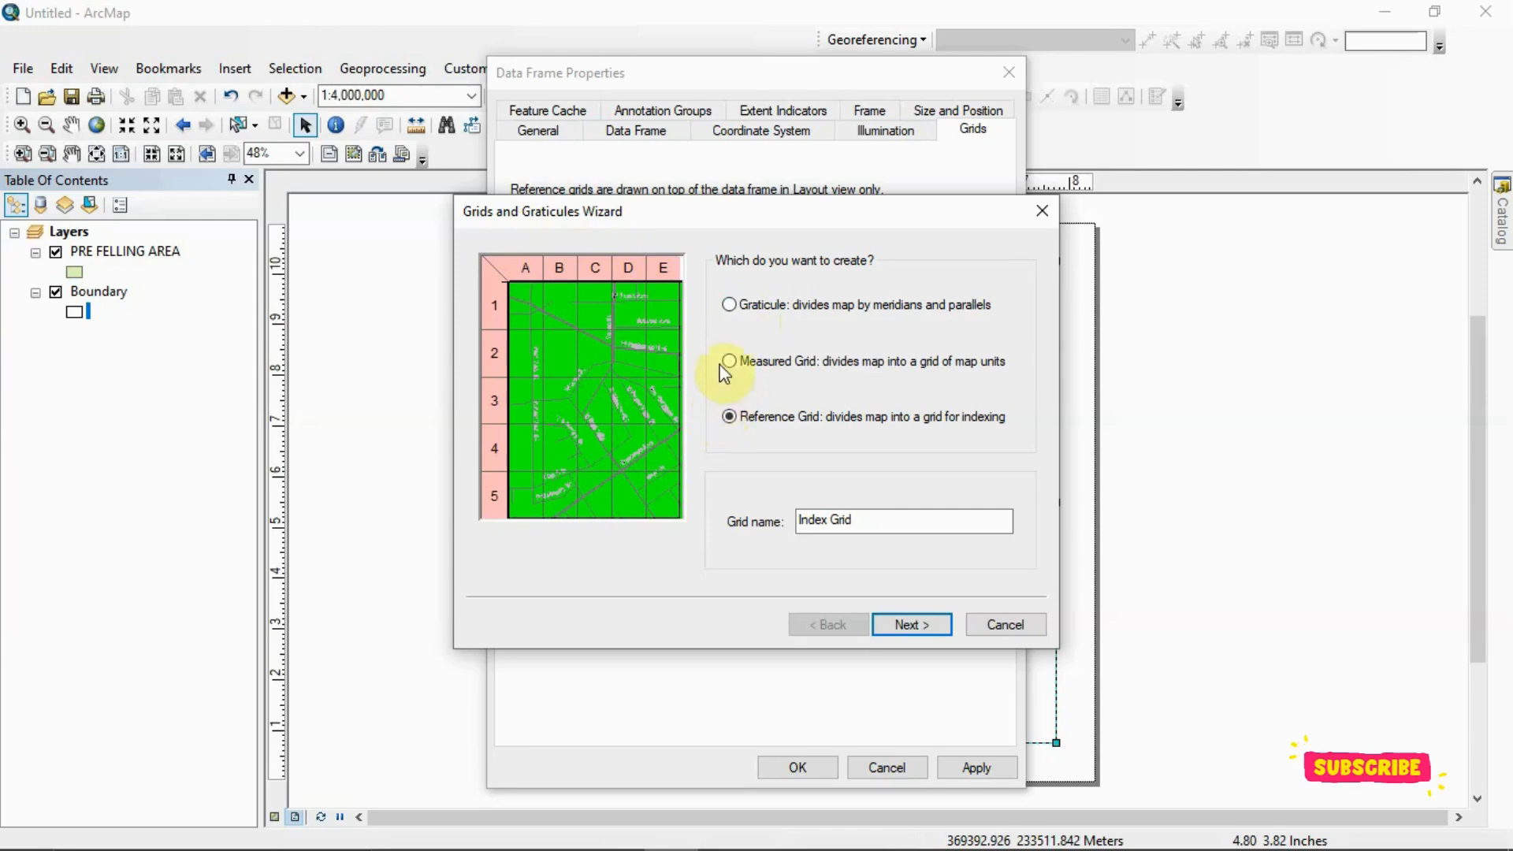
pyautogui.click(728, 304)
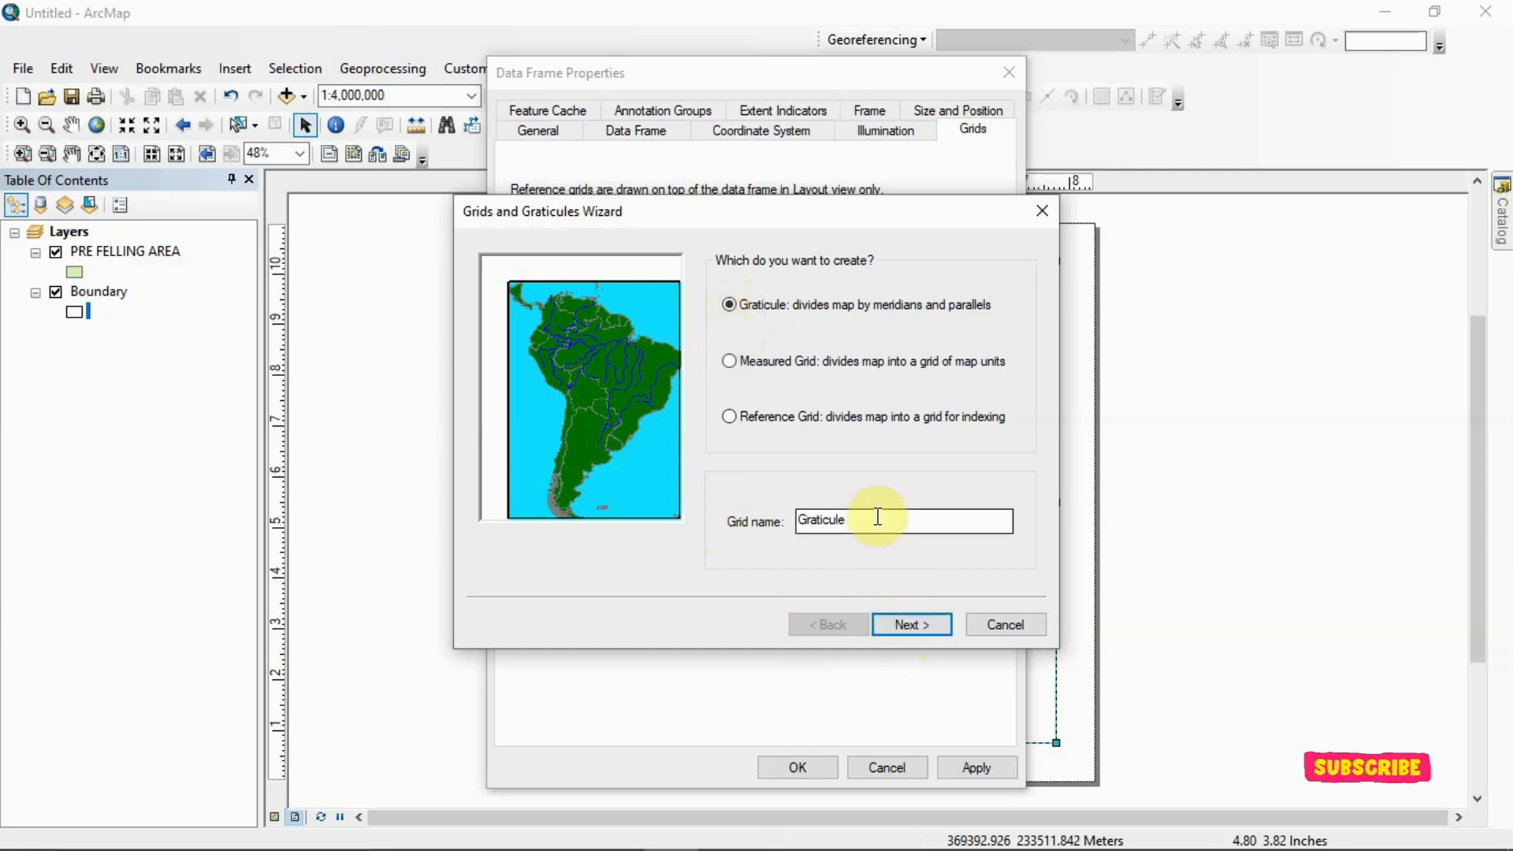
pyautogui.click(891, 630)
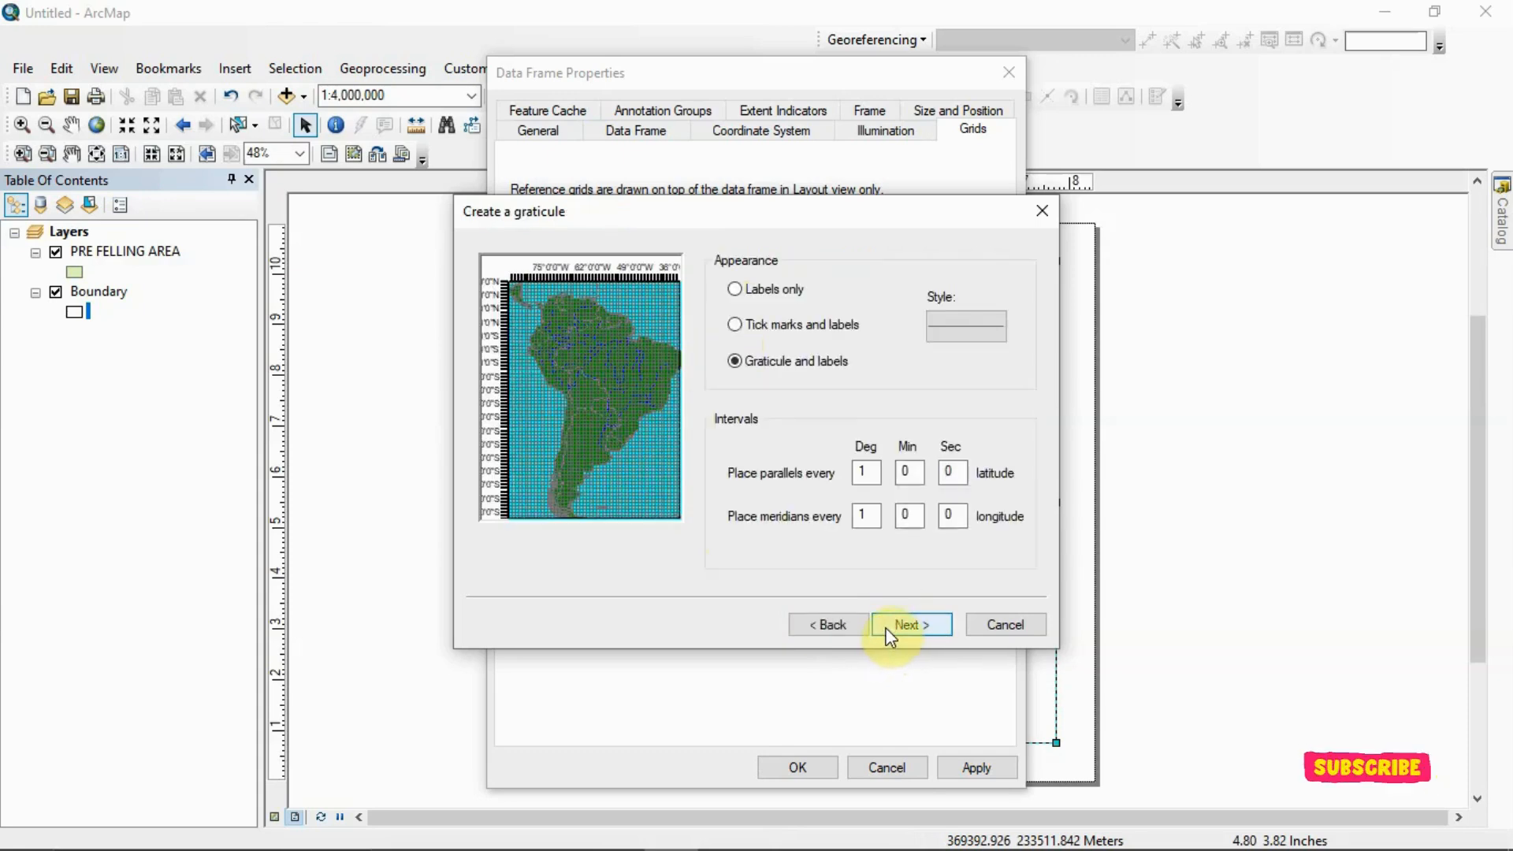
# Create the graticule with labels only at 1-degree intervals and a simple border, and apply it with the differing coordinate system accepted
pyautogui.click(736, 290)
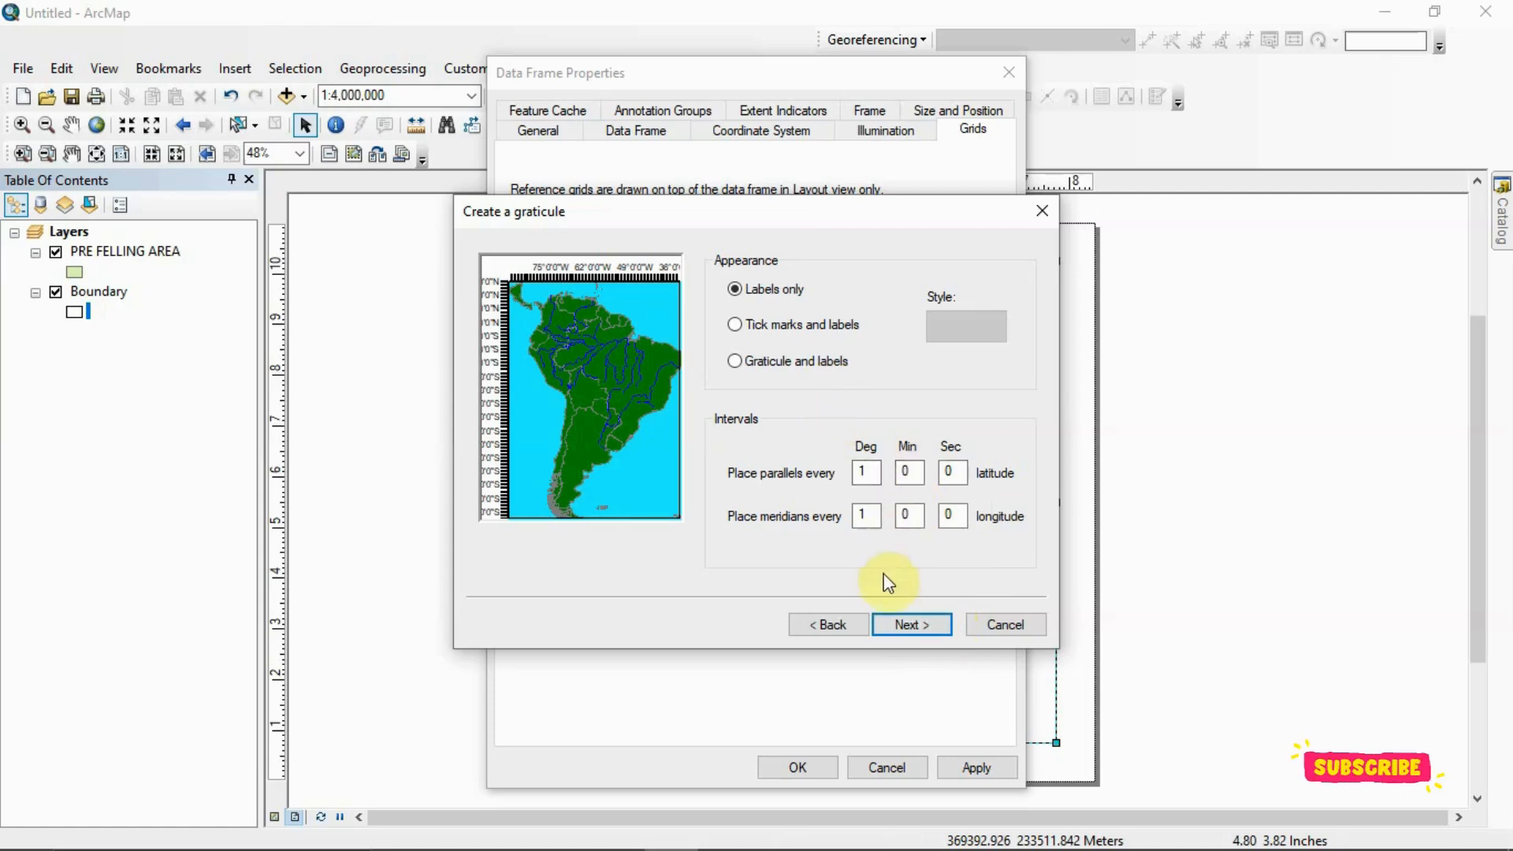
pyautogui.click(889, 624)
pyautogui.click(889, 623)
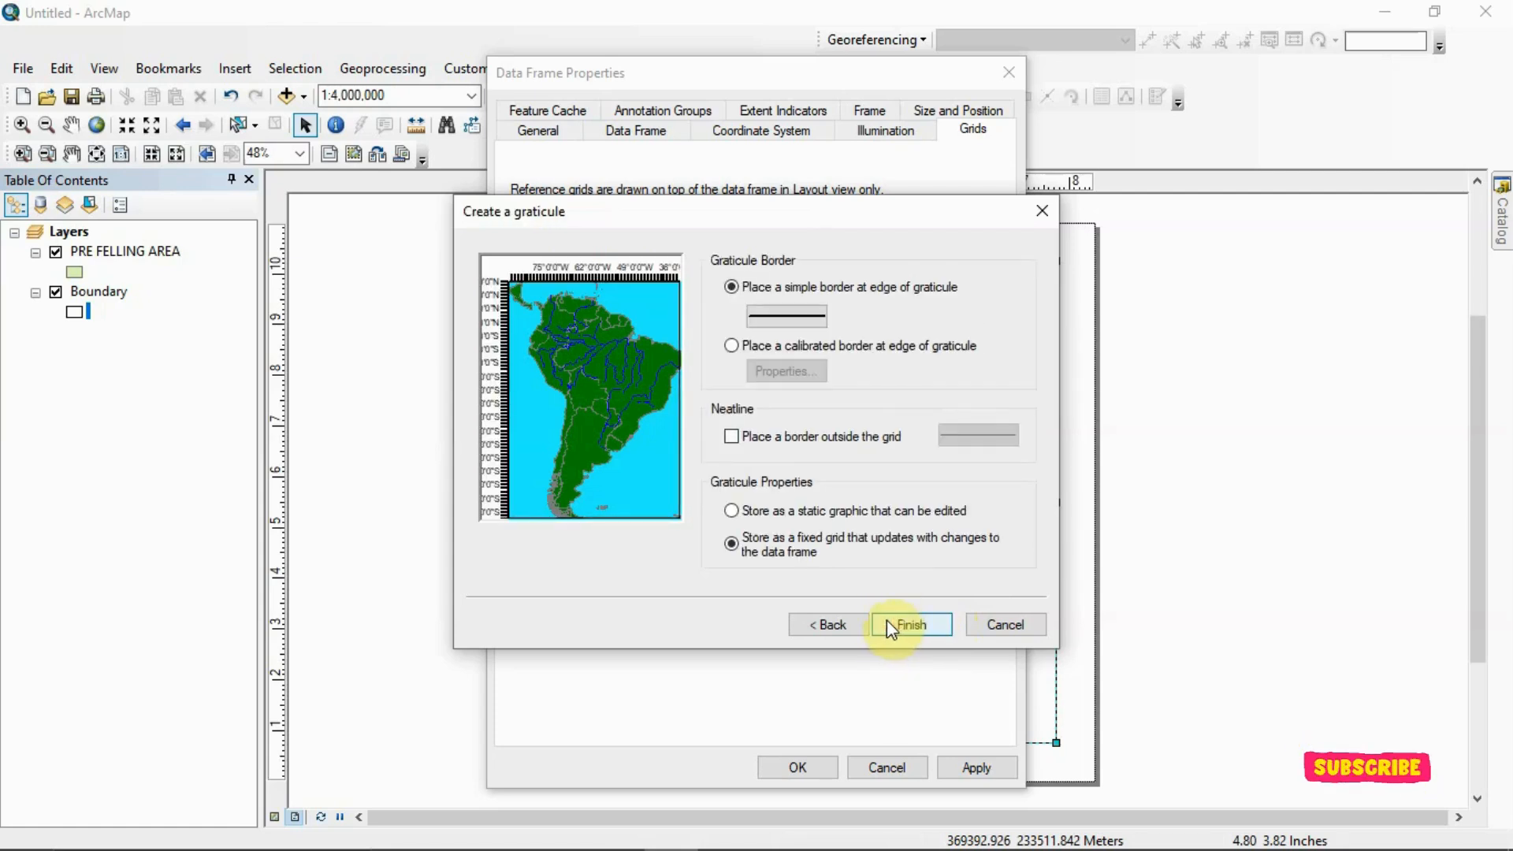
pyautogui.click(892, 622)
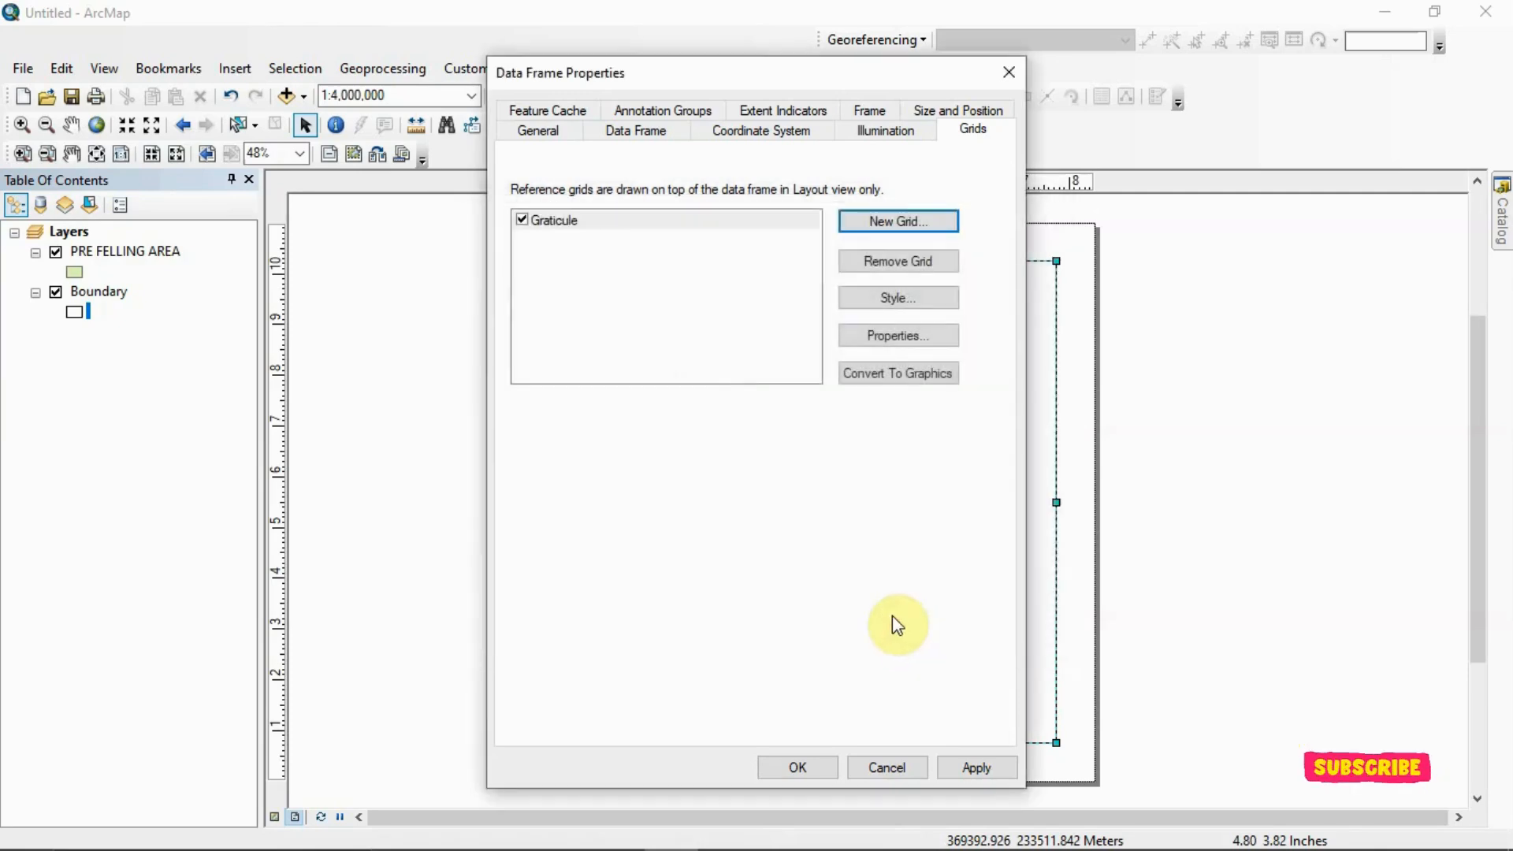
pyautogui.click(1001, 765)
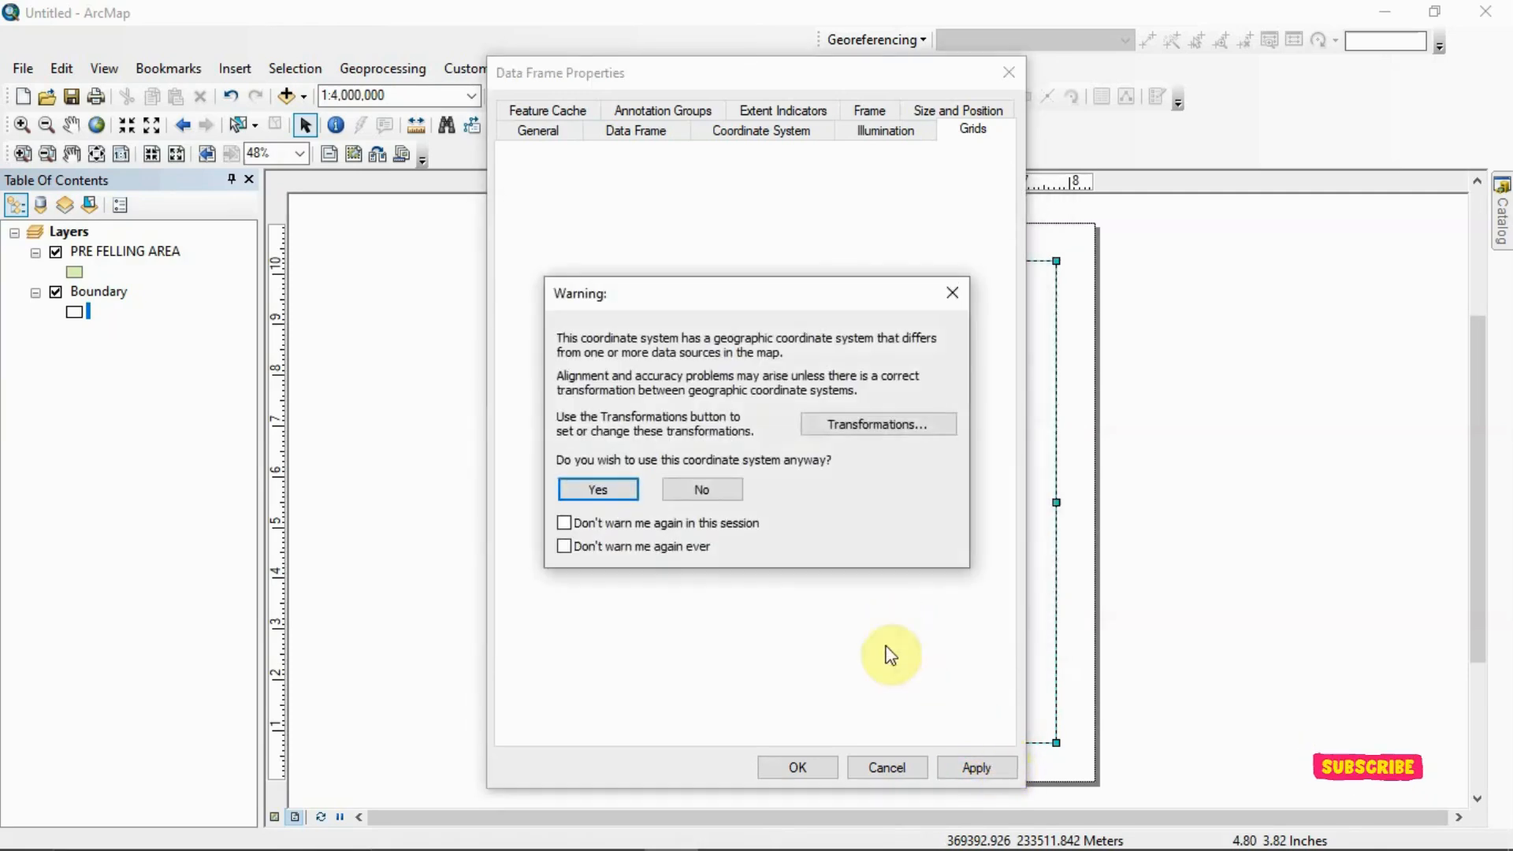
pyautogui.click(611, 490)
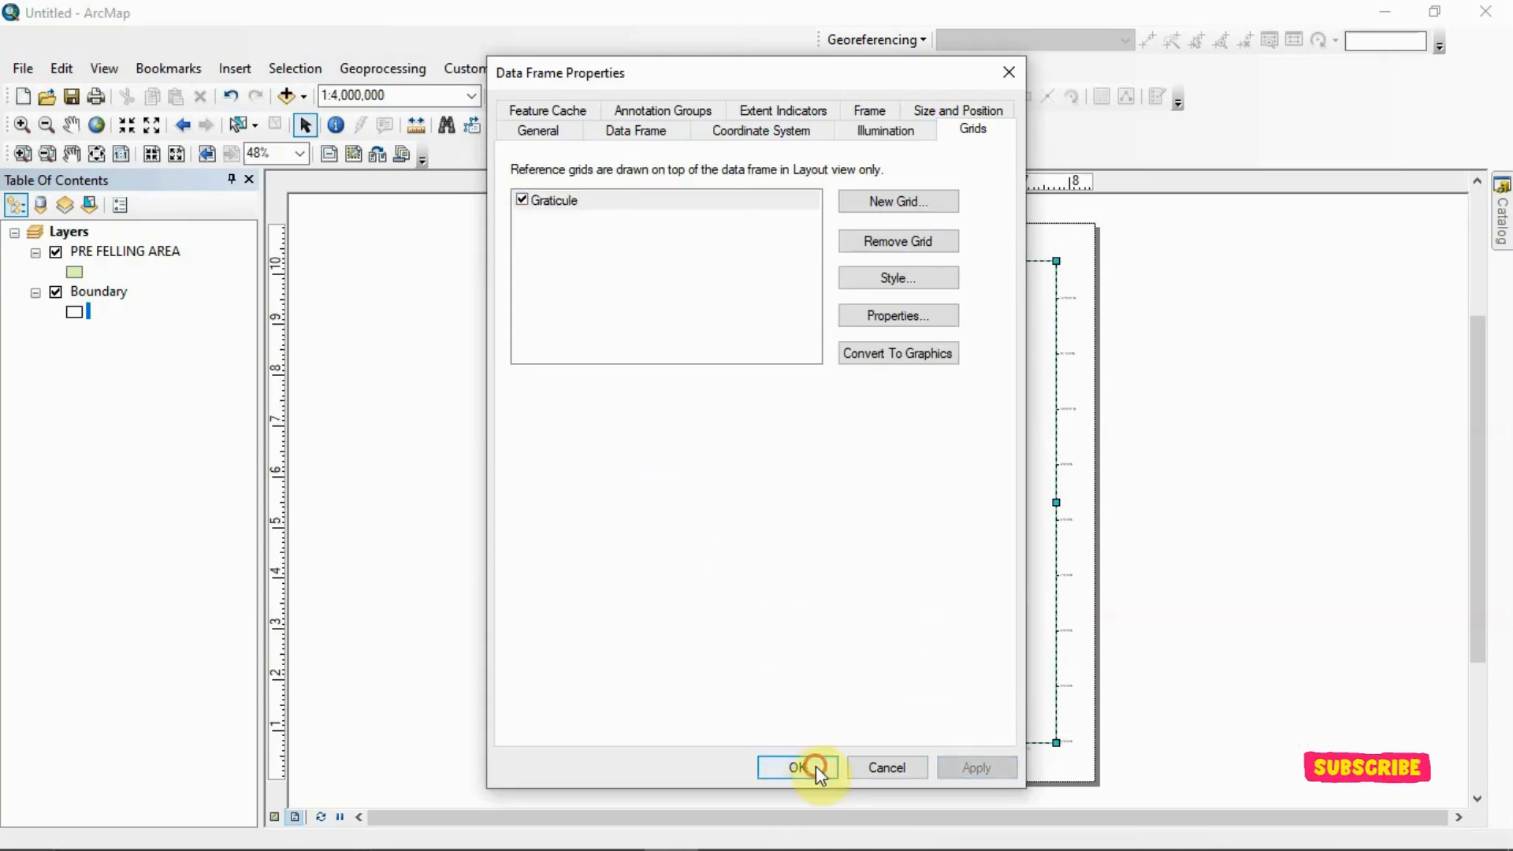
pyautogui.click(814, 766)
pyautogui.click(625, 490)
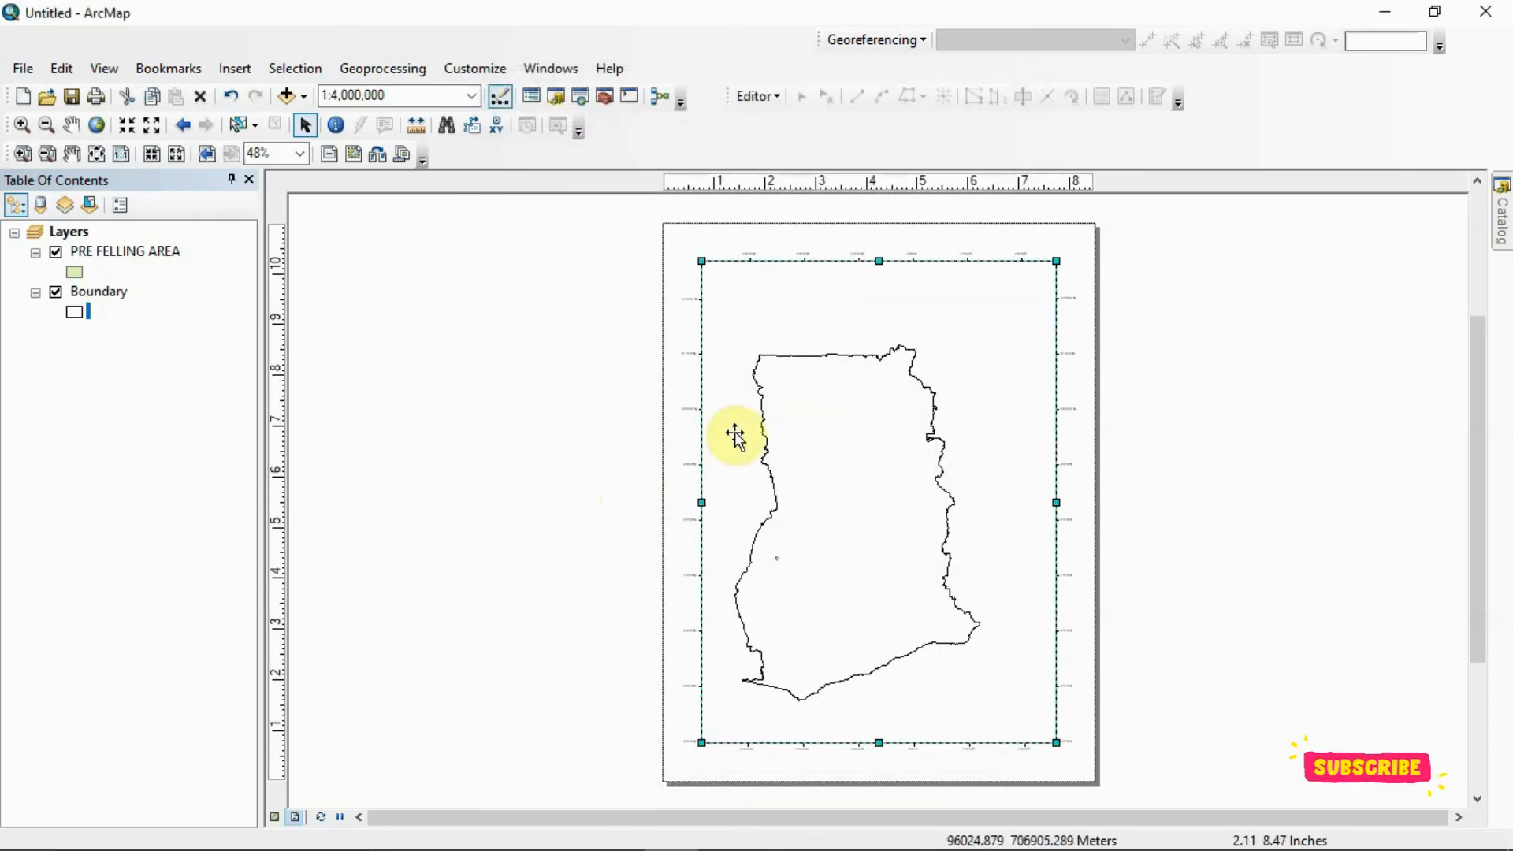
# Examine the graticule labels around the data frame up close and bring the whole page back into view
pyautogui.scroll(5, 723, 349)
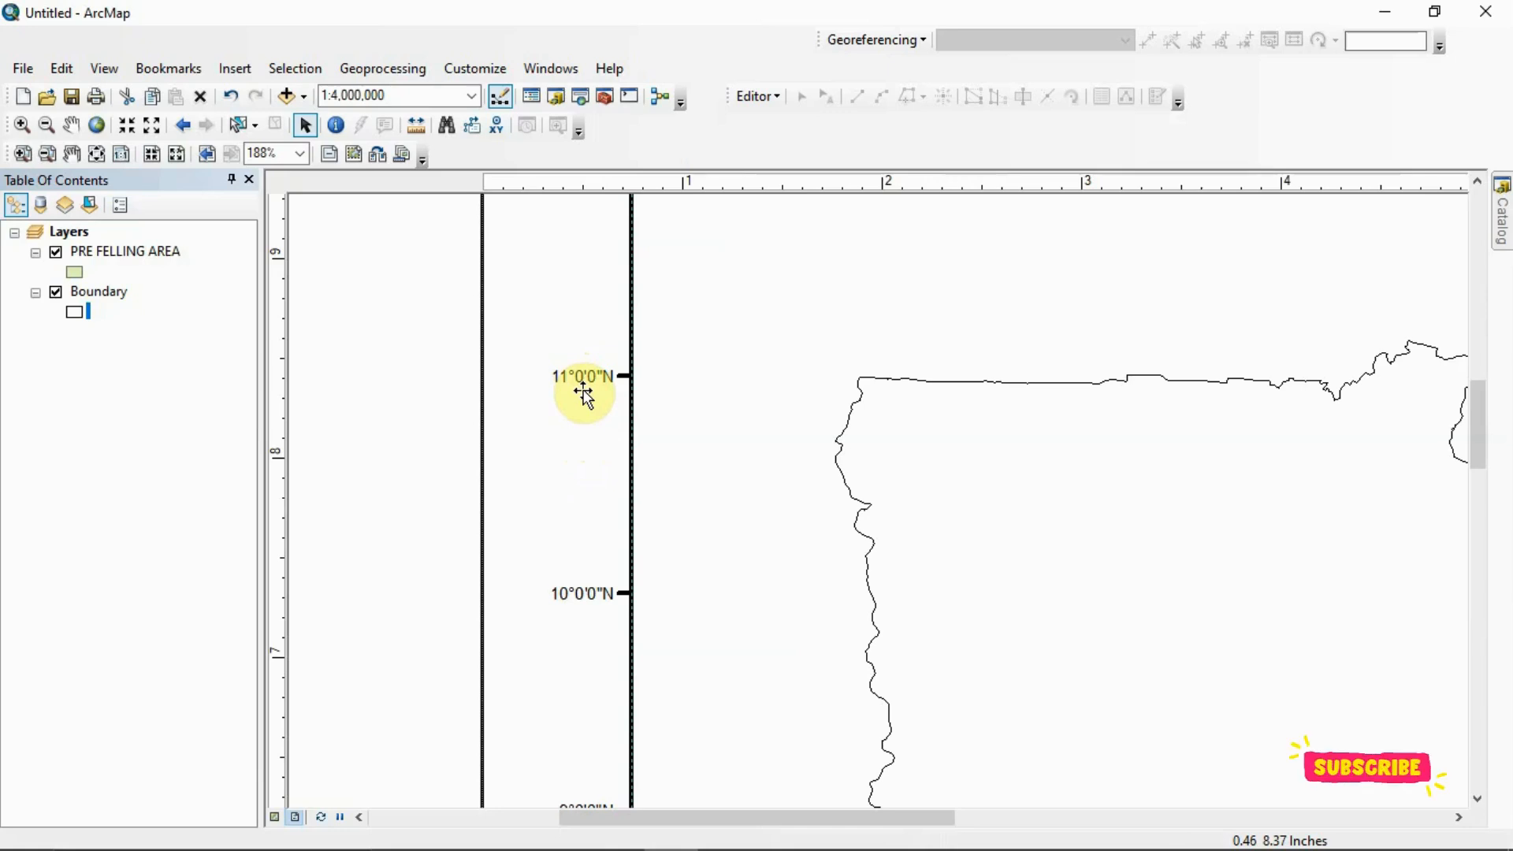
pyautogui.scroll(5, 632, 567)
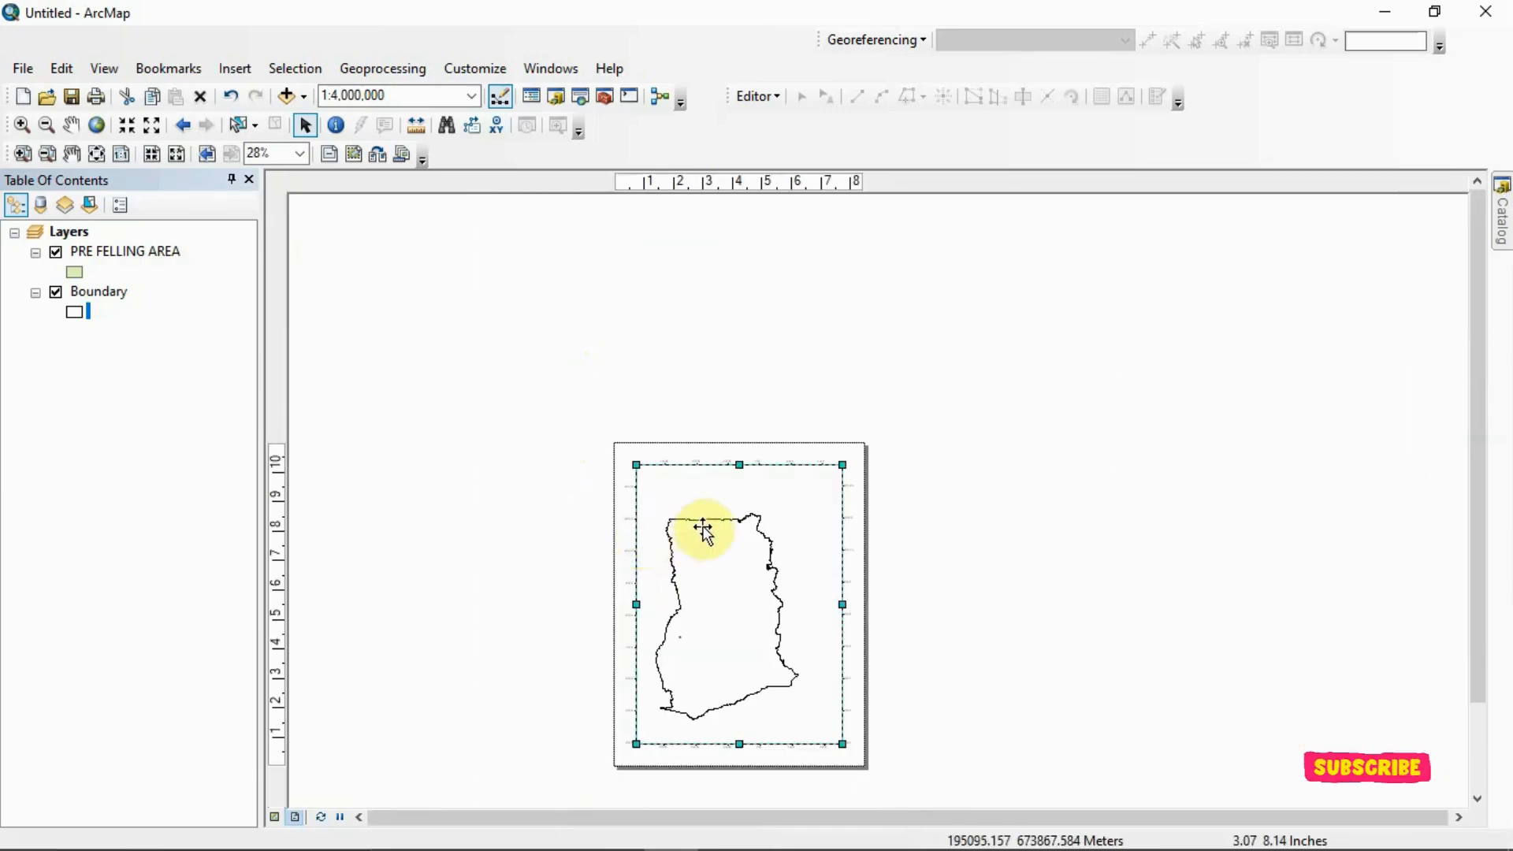
pyautogui.scroll(-4, 745, 613)
pyautogui.scroll(1, 745, 611)
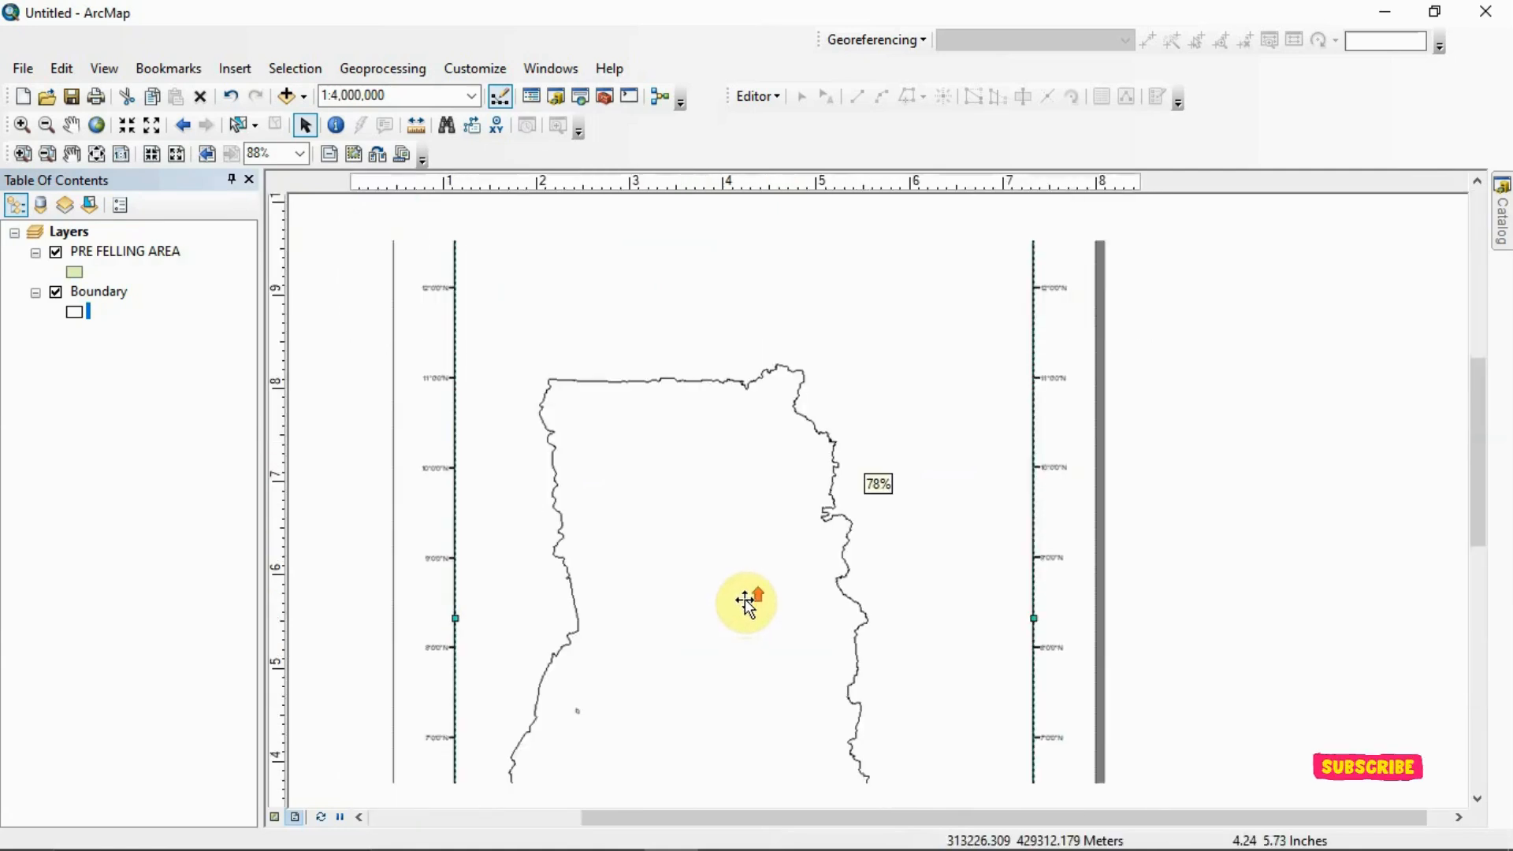
pyautogui.scroll(3, 746, 603)
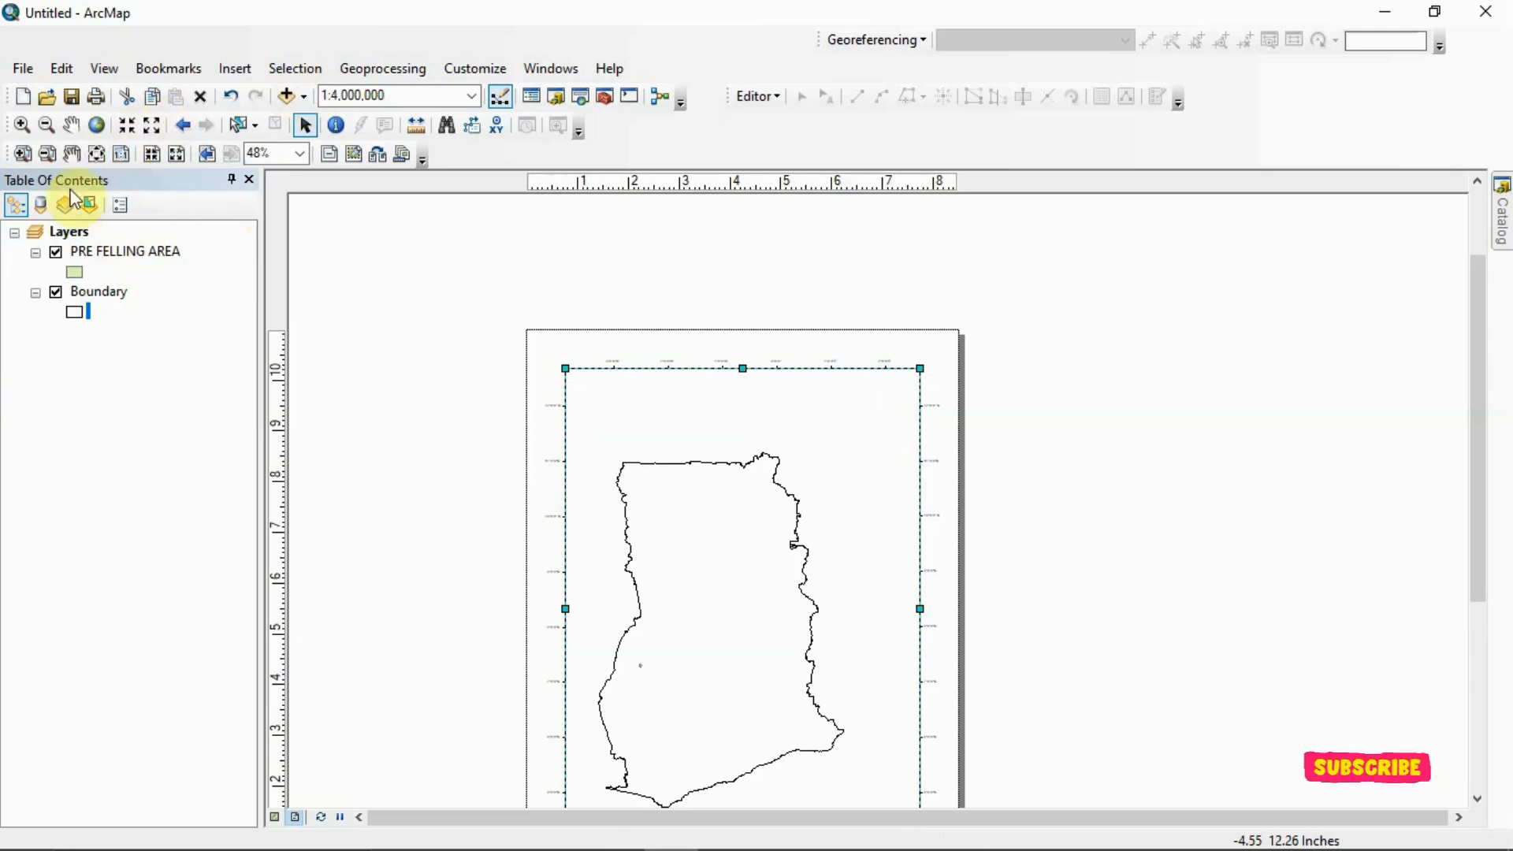
pyautogui.click(70, 155)
pyautogui.moveTo(577, 551); pyautogui.dragTo(719, 425)
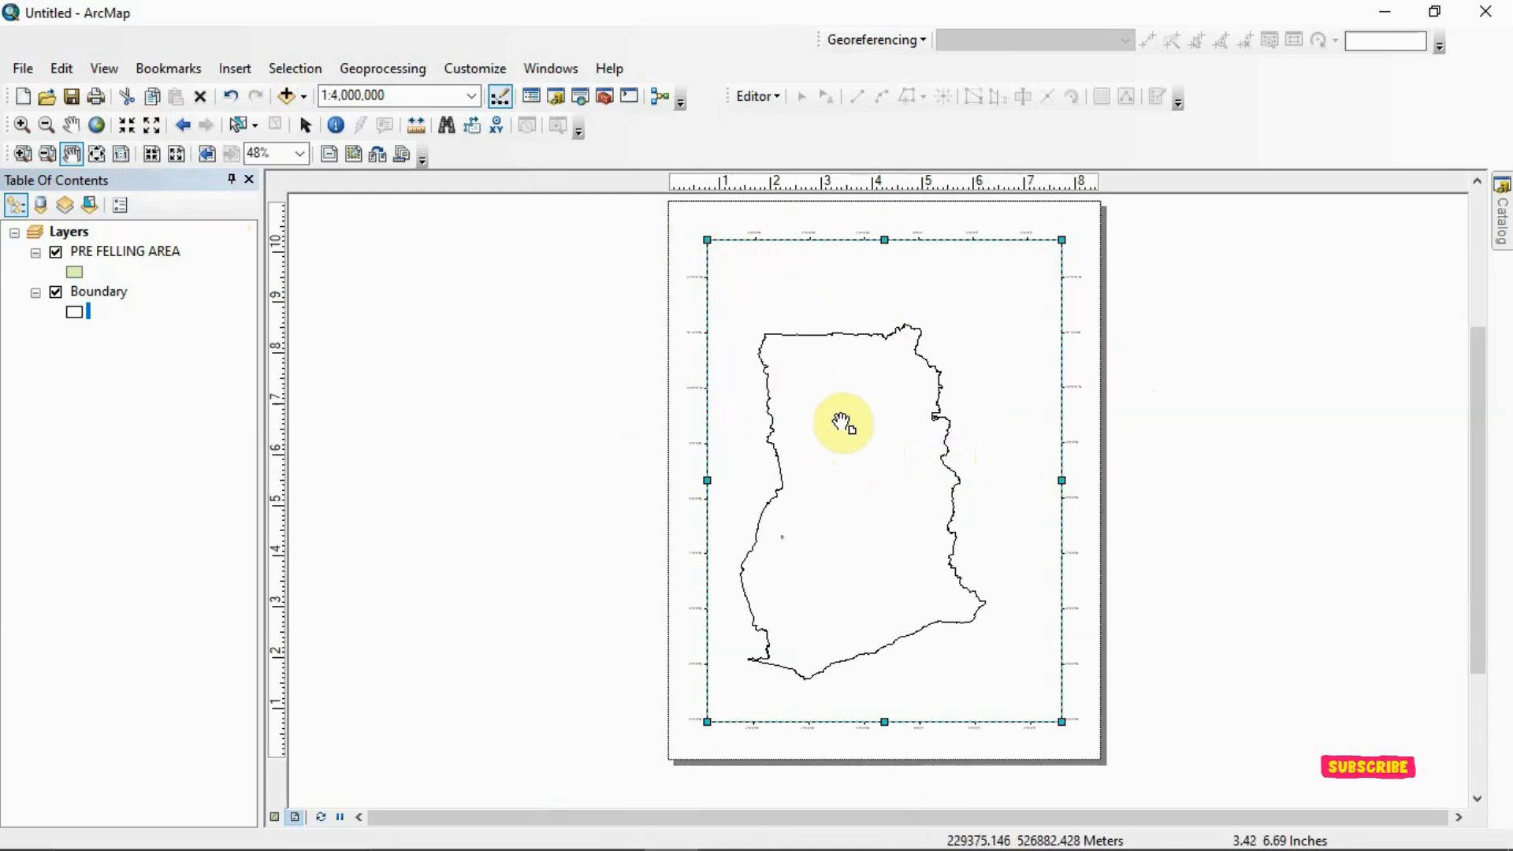
# Set the graticule's X axis and Y axis intervals to 2 degrees in the data frame's grid properties
pyautogui.rightClick(866, 408)
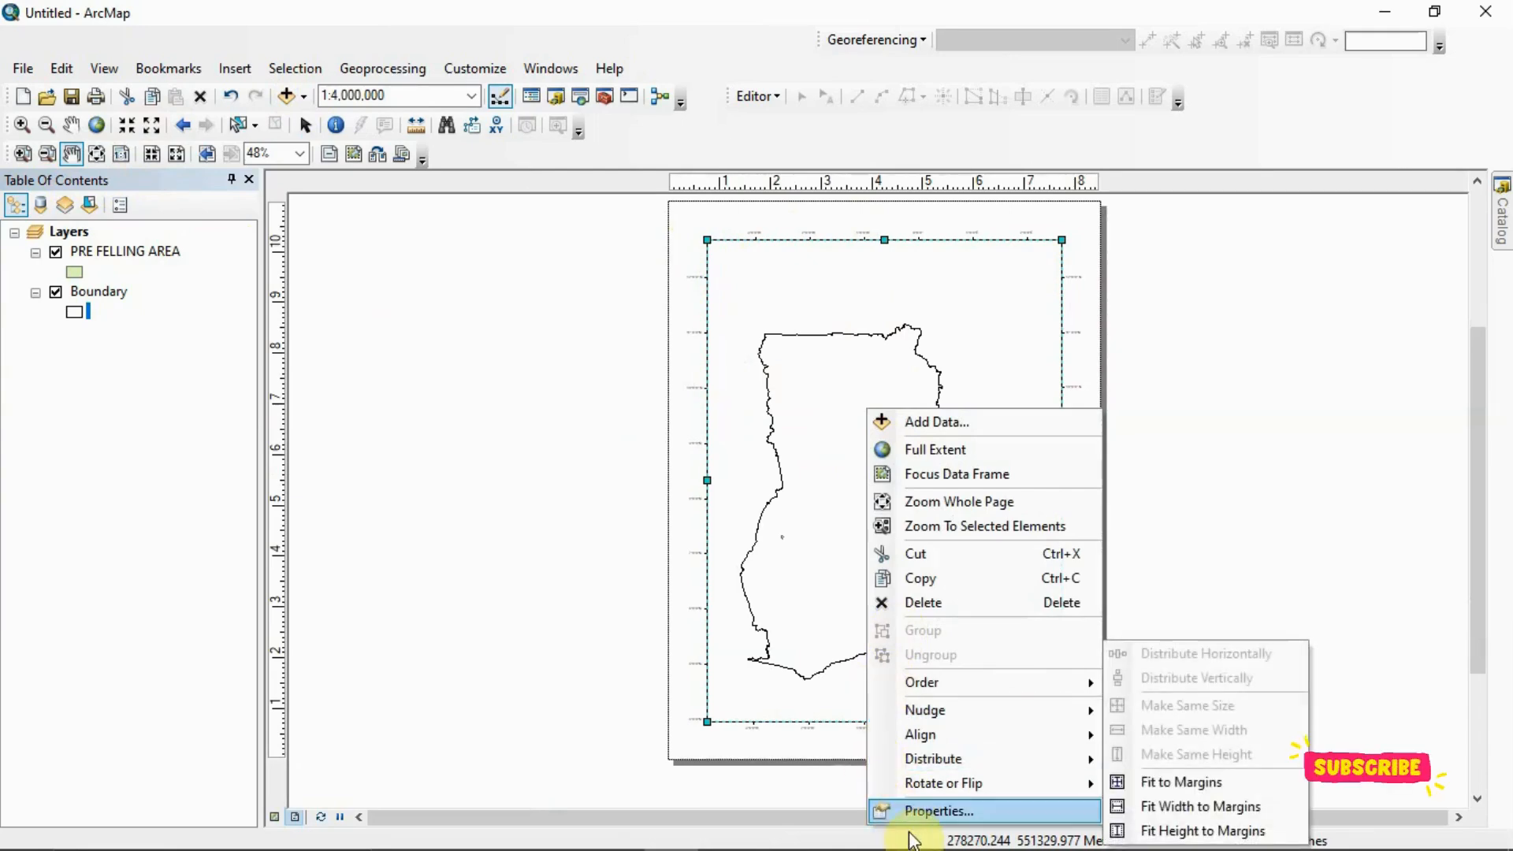
pyautogui.click(908, 816)
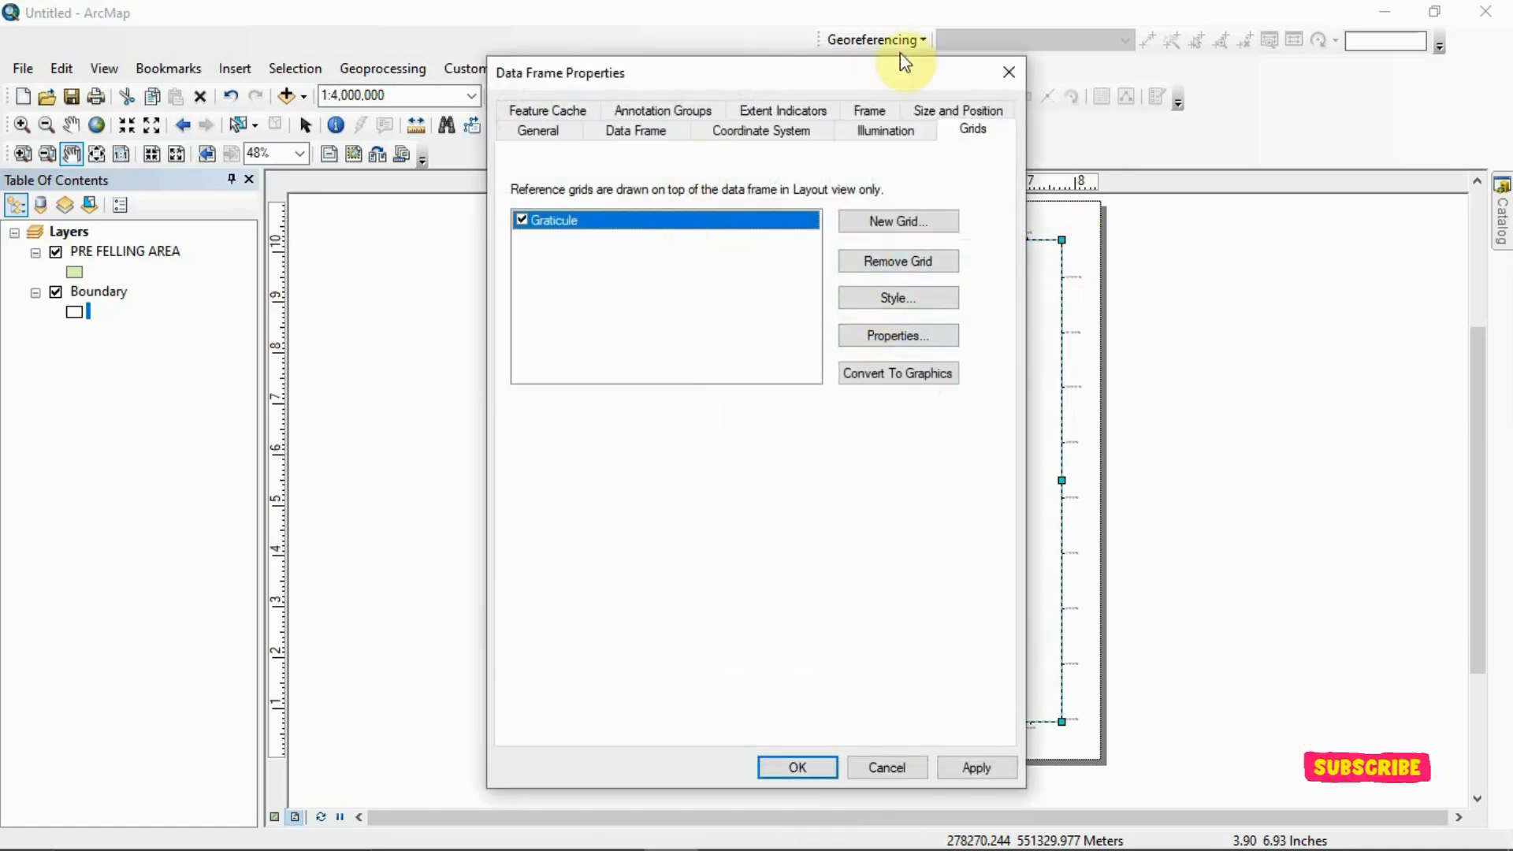
pyautogui.doubleClick(679, 216)
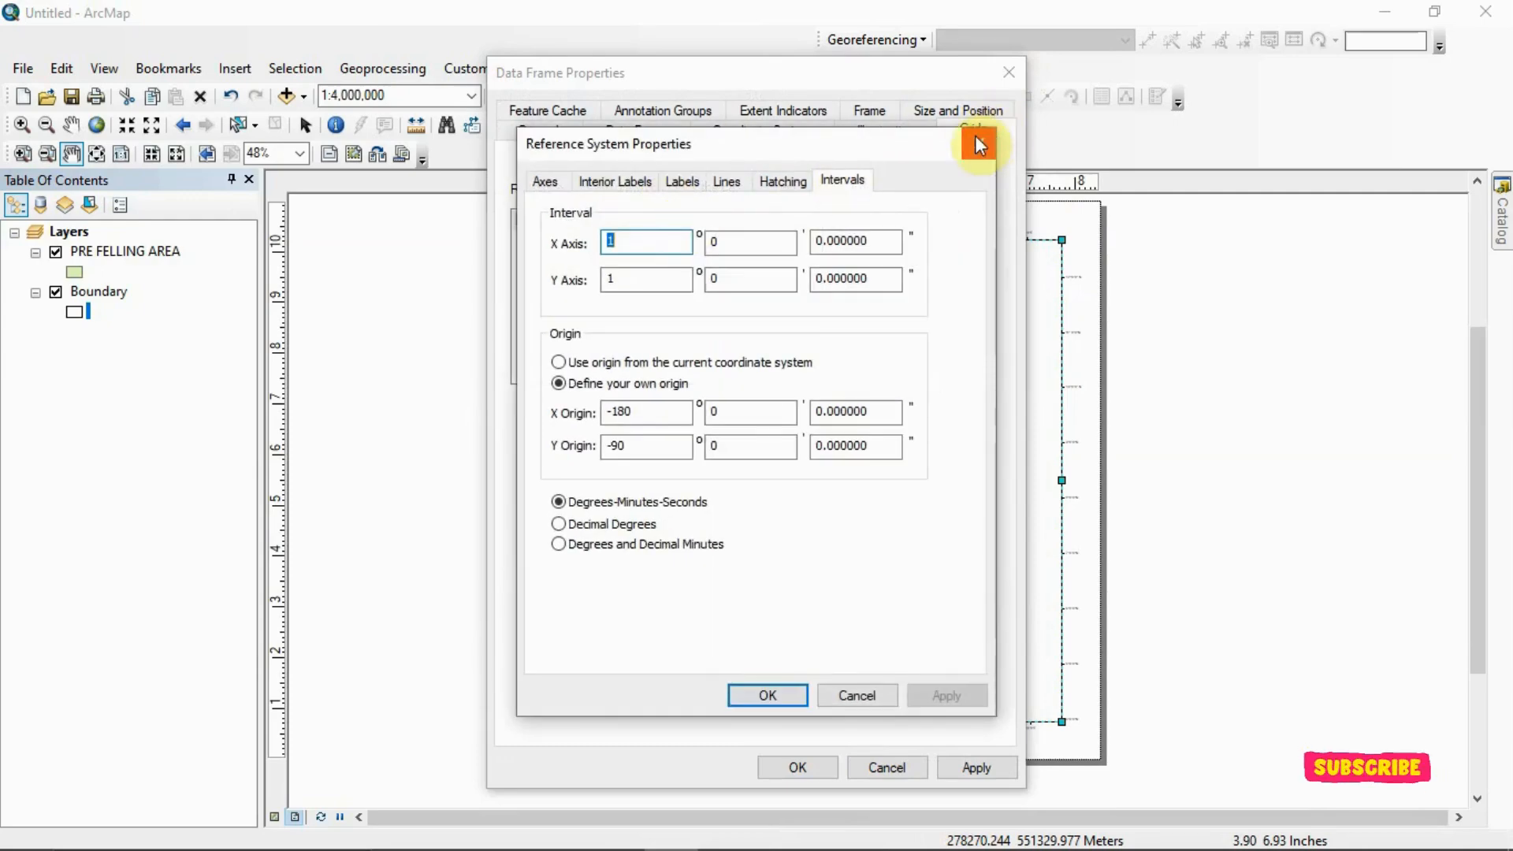
pyautogui.click(979, 144)
pyautogui.click(898, 334)
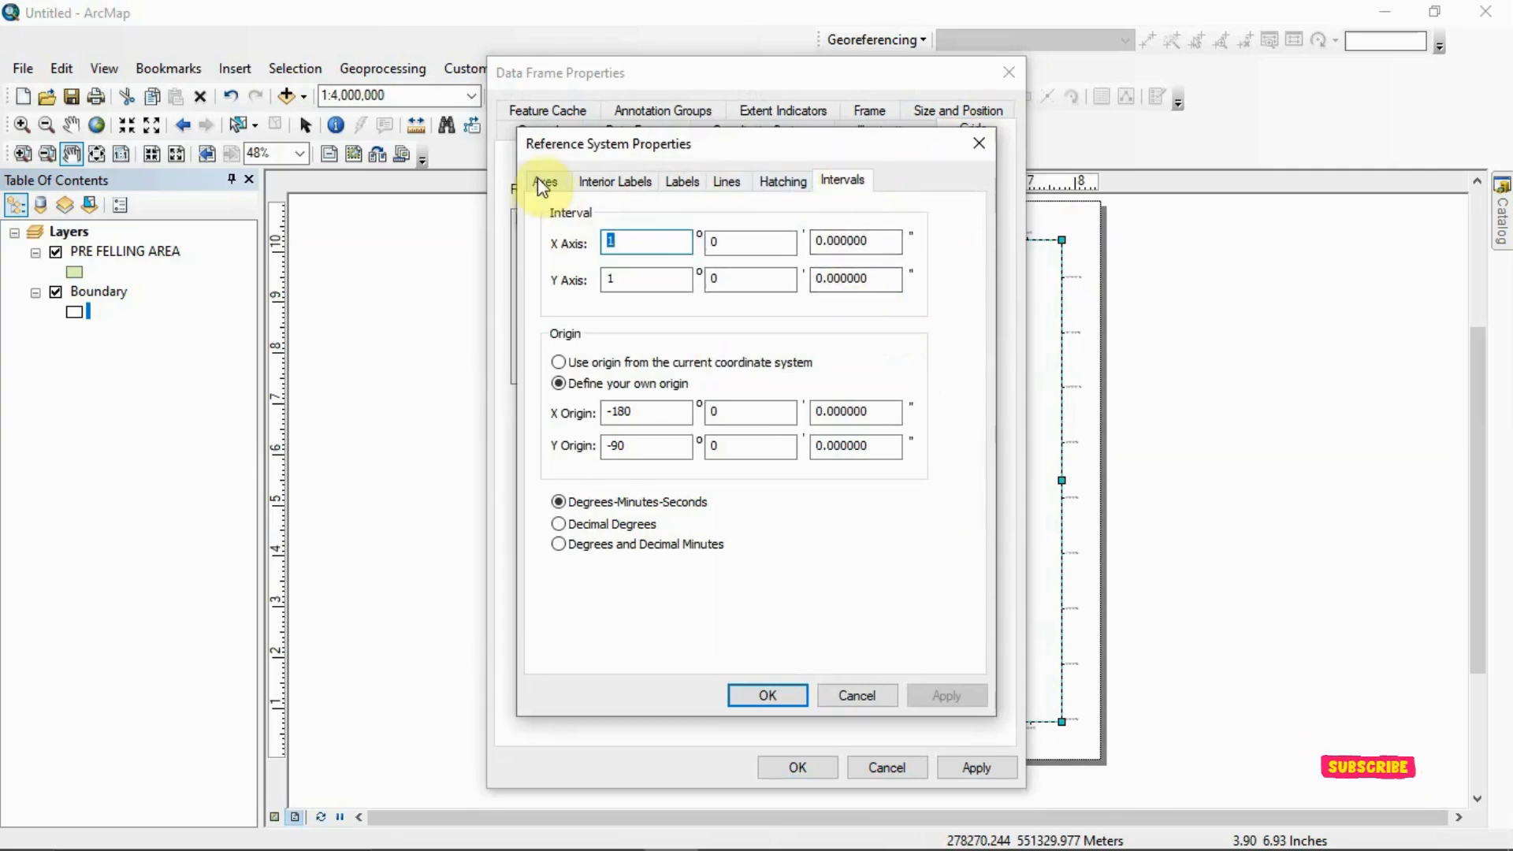
pyautogui.click(849, 181)
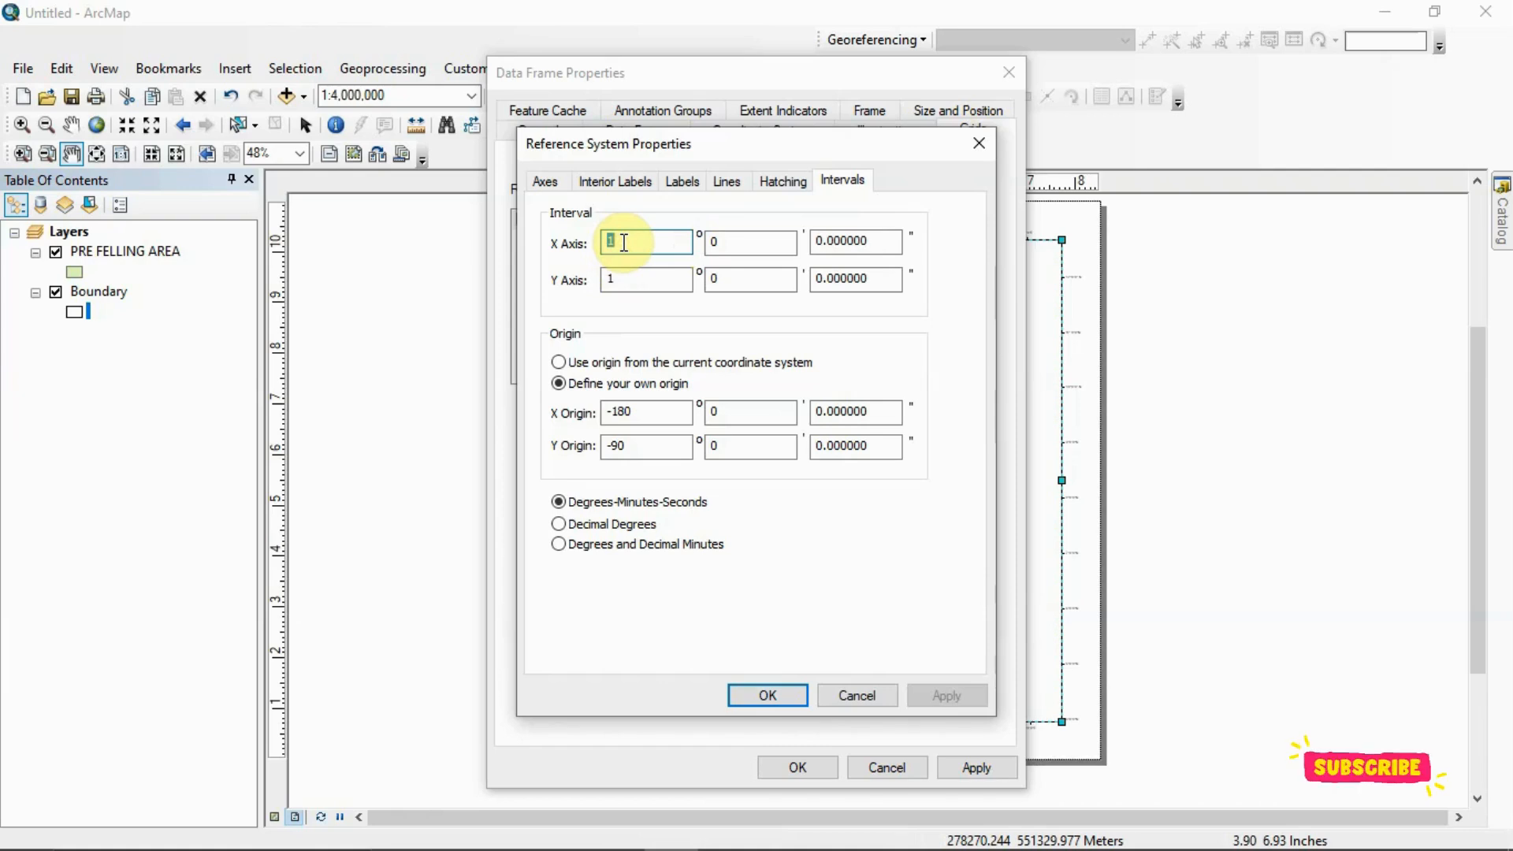
pyautogui.write('2')
pyautogui.click(627, 282)
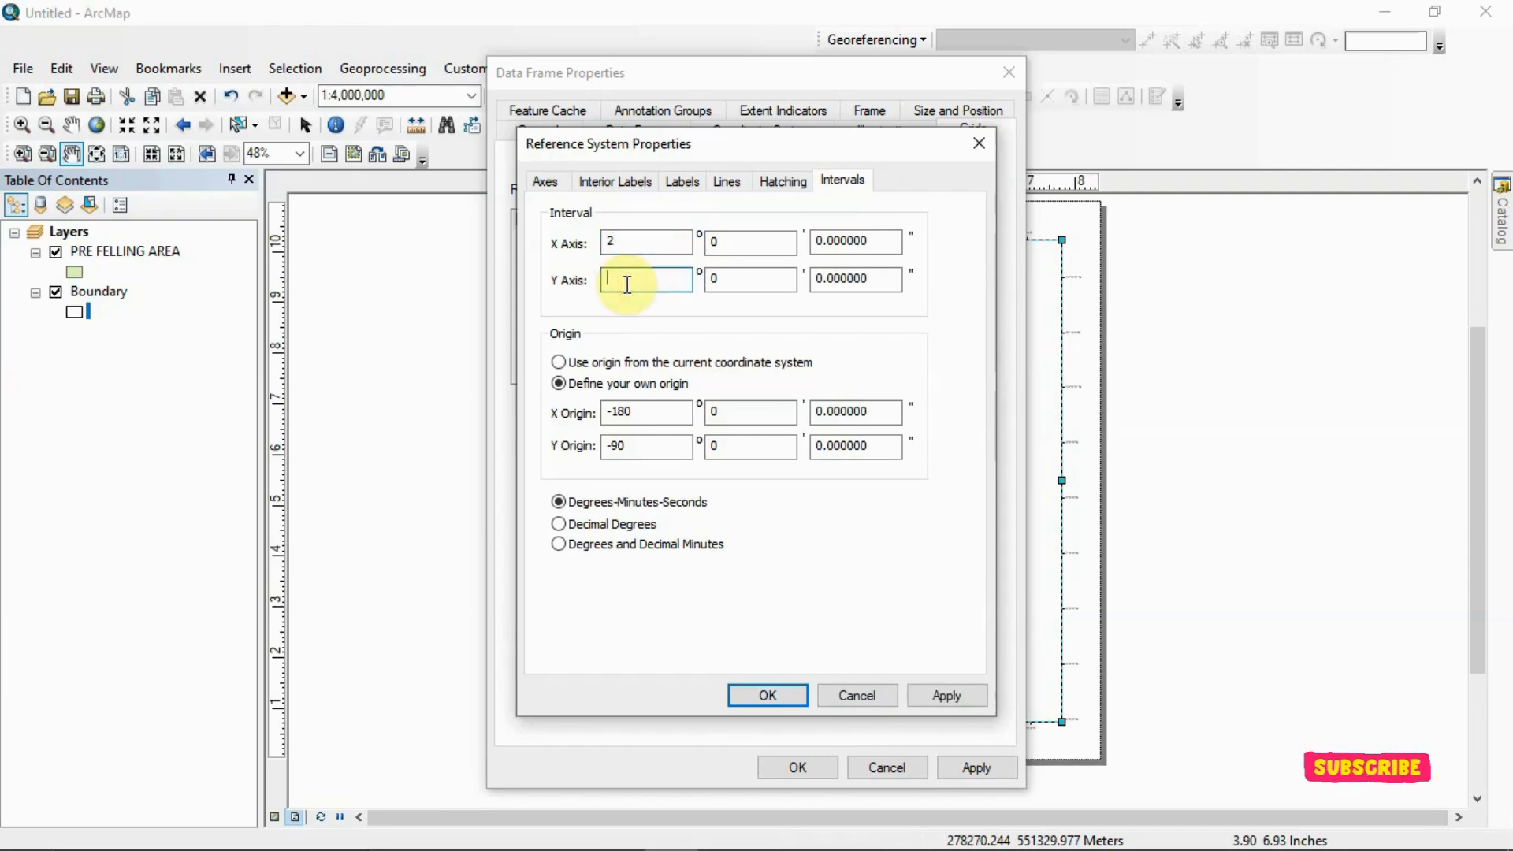
pyautogui.write('2')
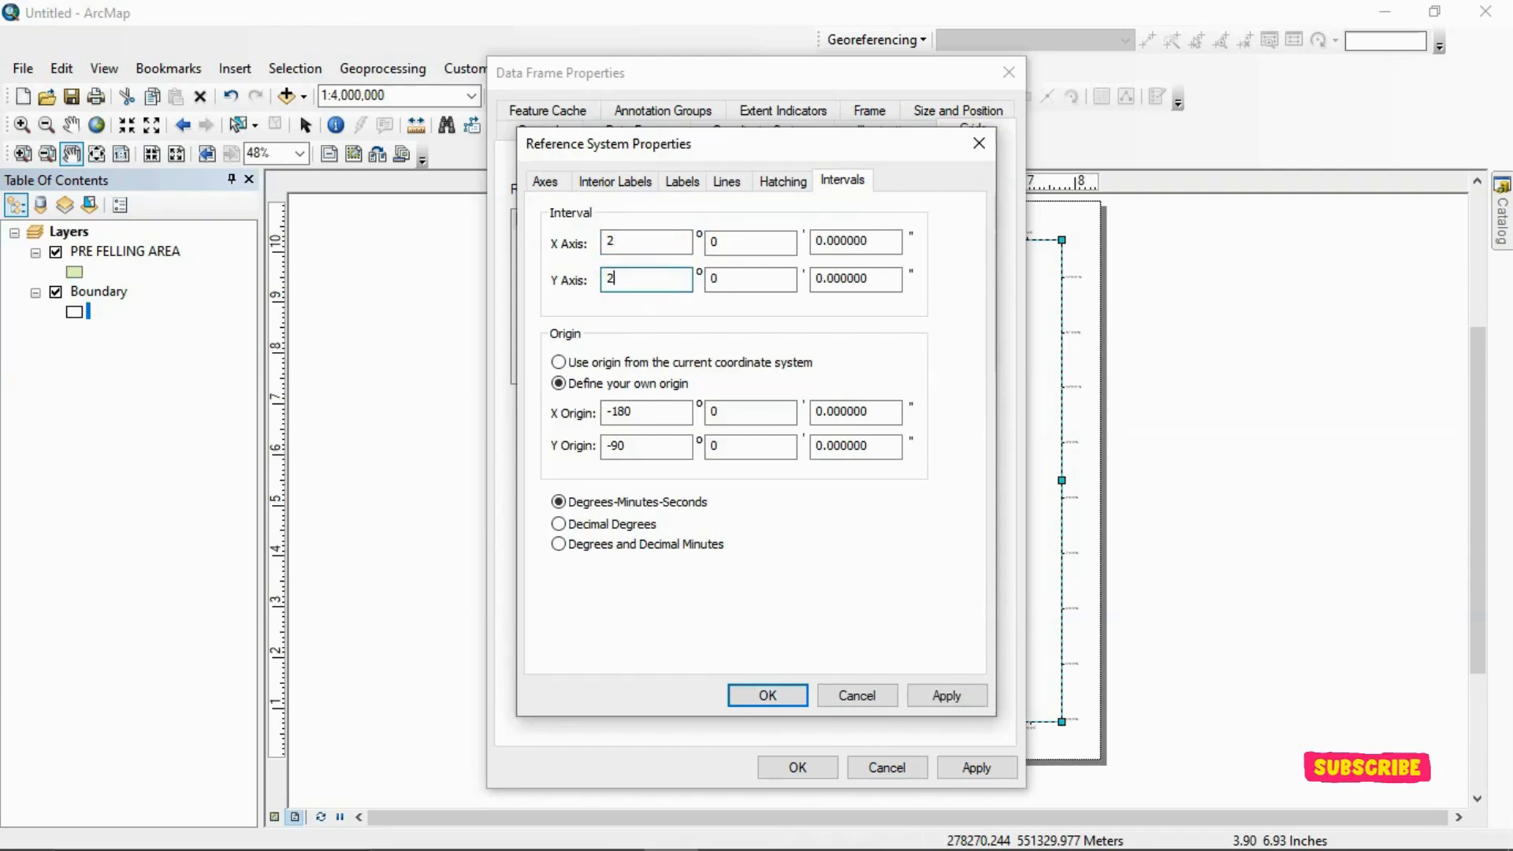
pyautogui.click(927, 700)
pyautogui.click(767, 695)
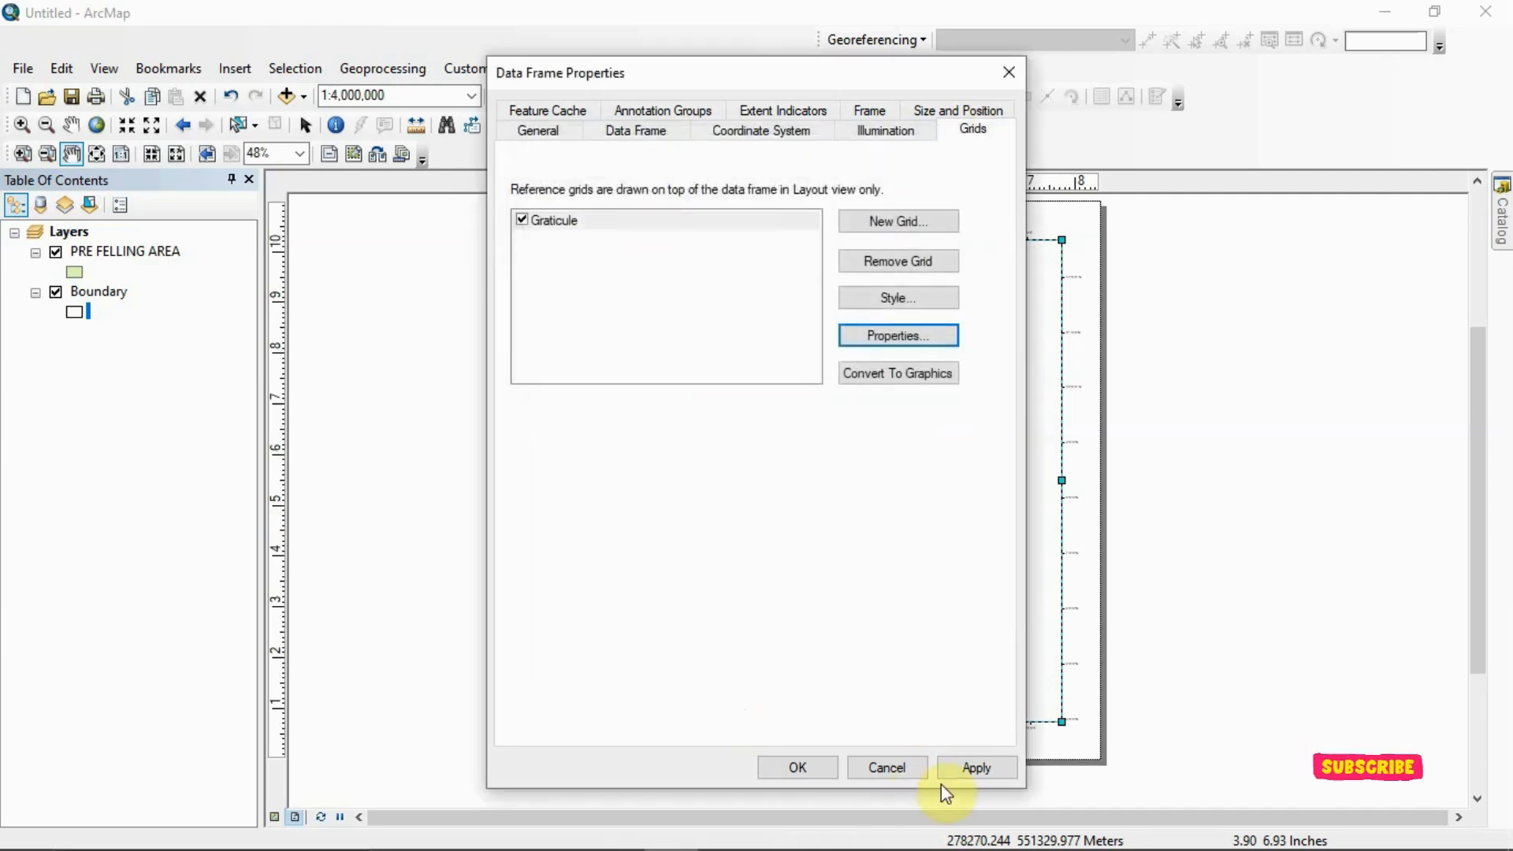
# Apply the 2-degree interval with the differing coordinate system accepted, and check the label spacing on the layout
pyautogui.click(971, 776)
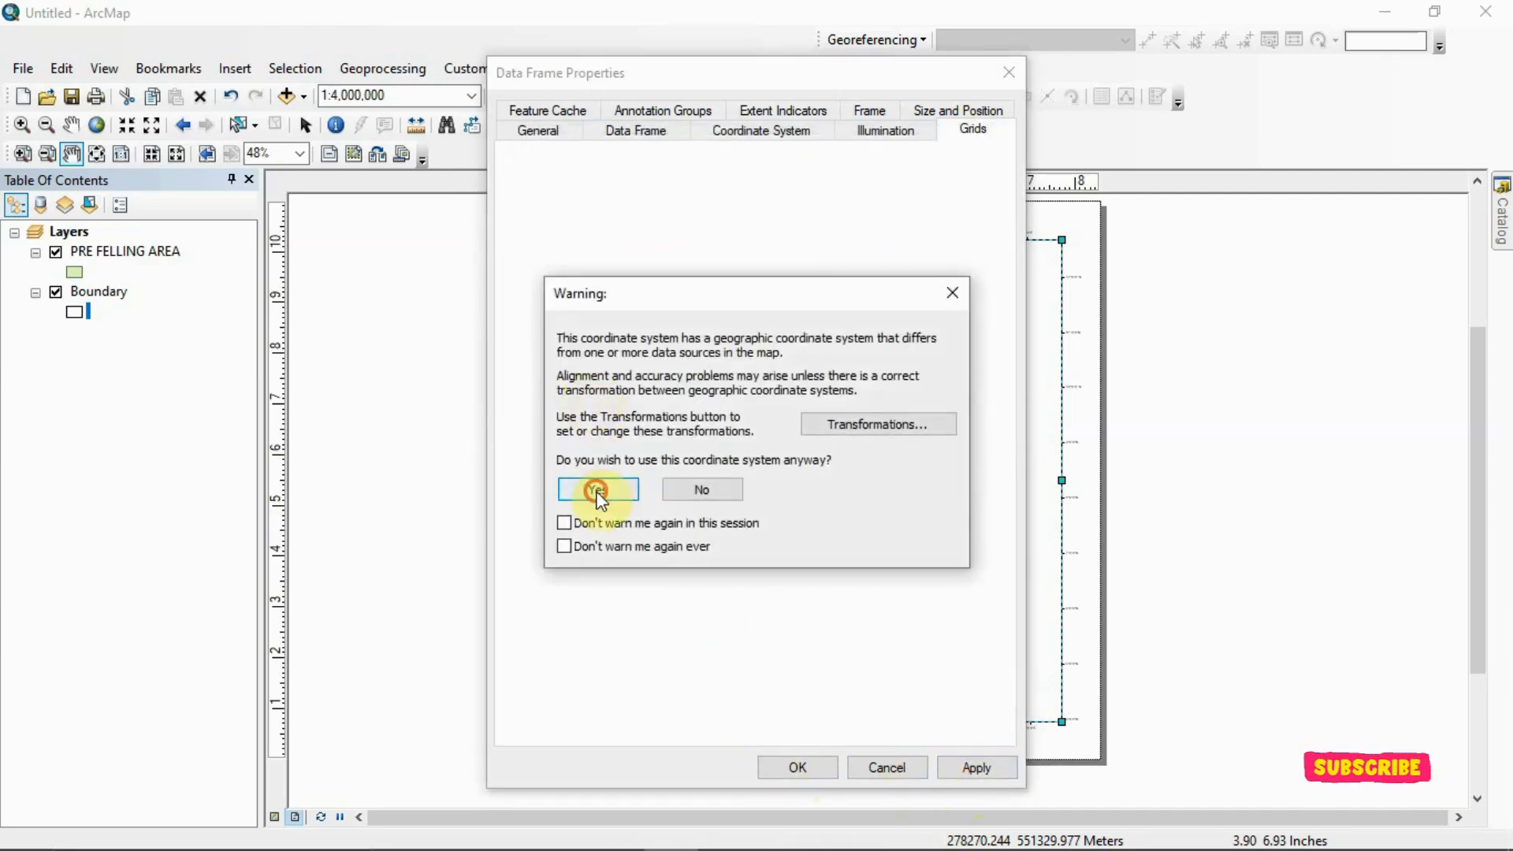
pyautogui.click(597, 490)
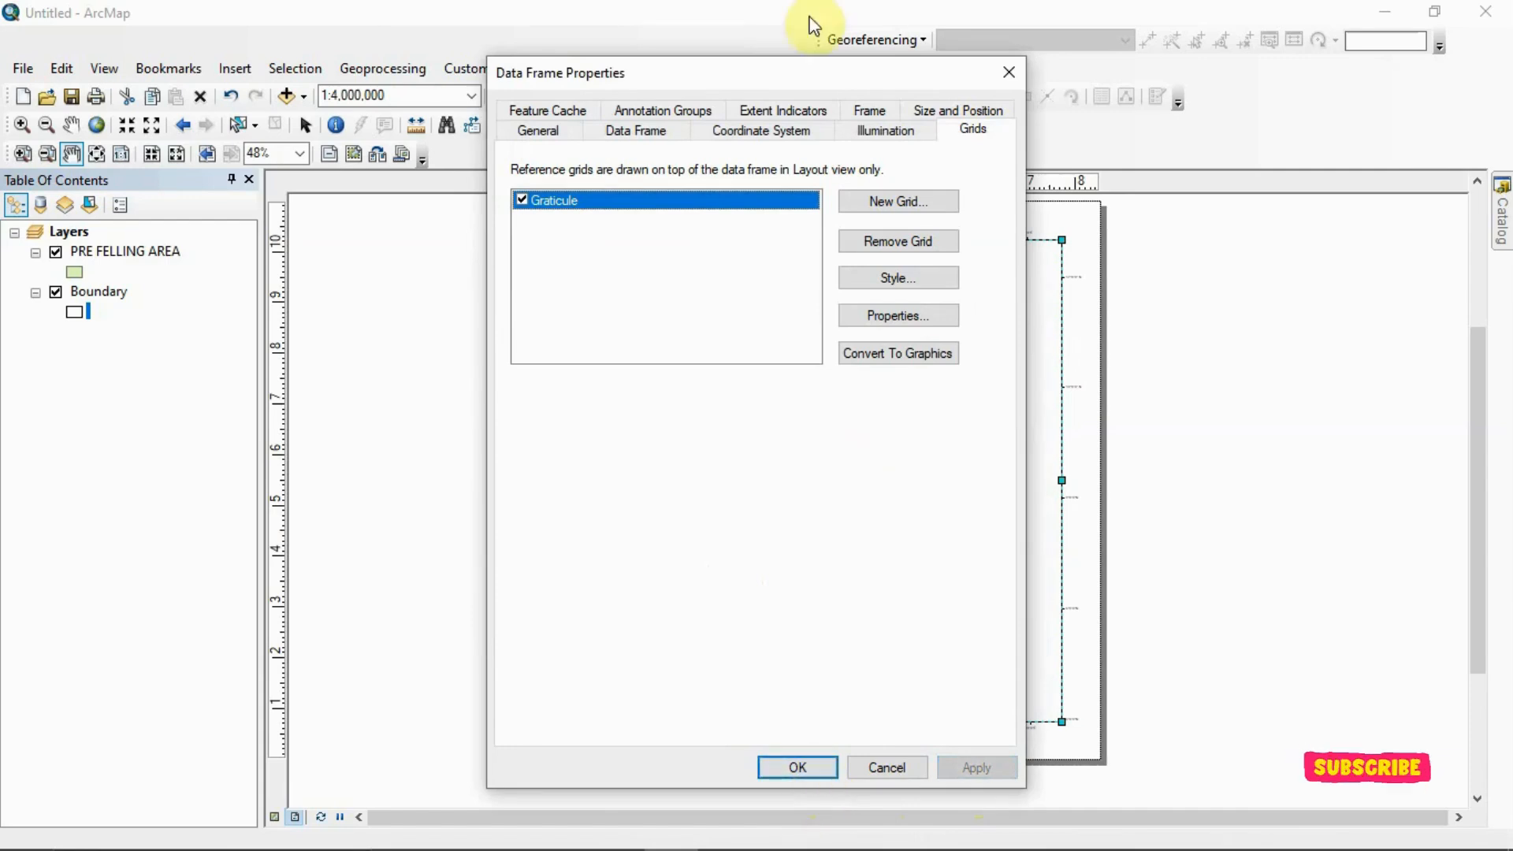
pyautogui.moveTo(811, 69); pyautogui.dragTo(1507, 111)
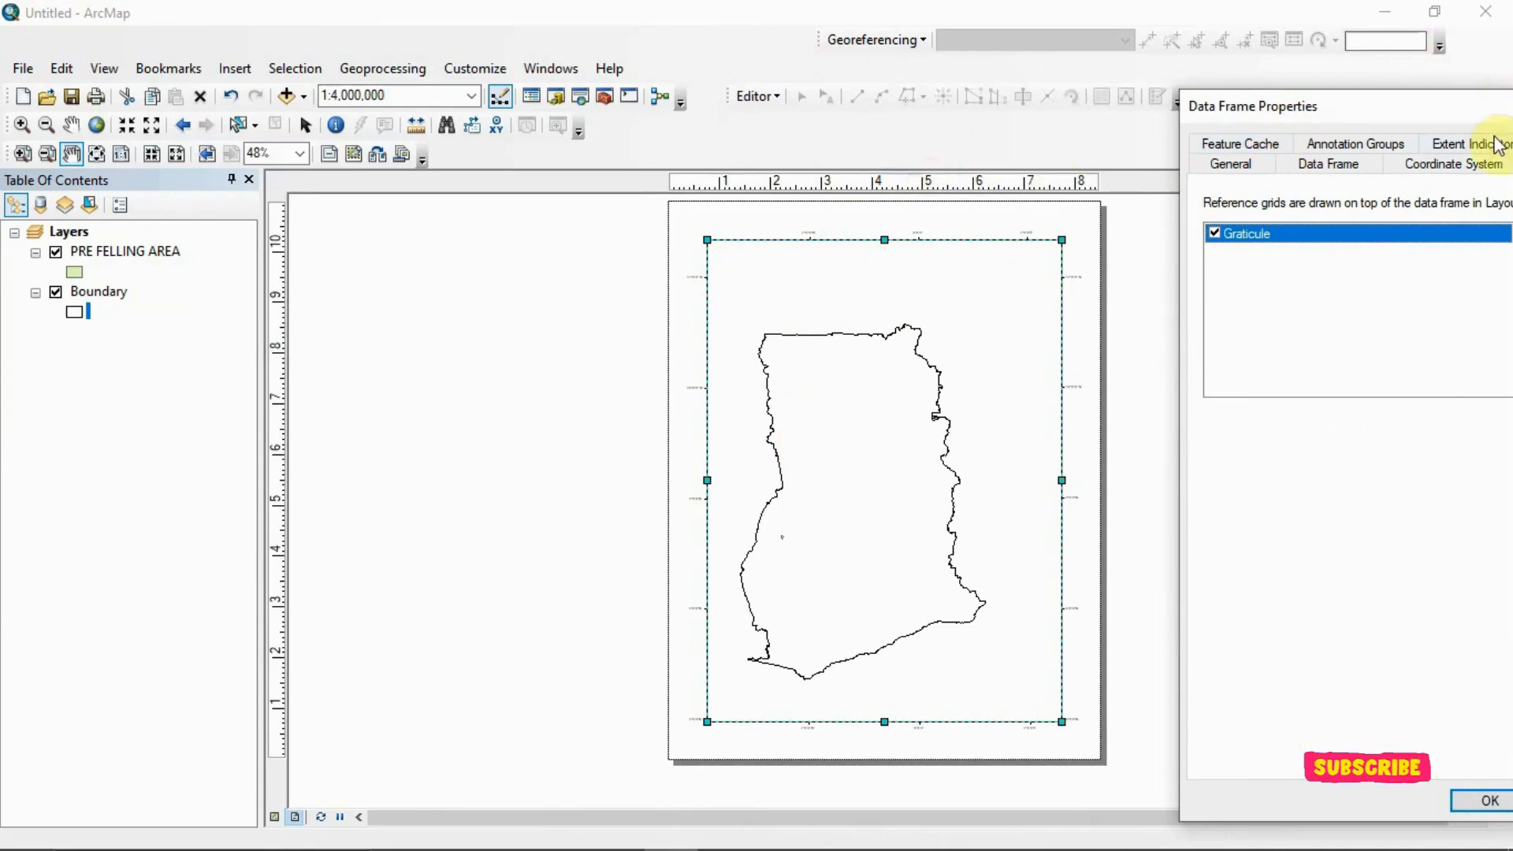
pyautogui.moveTo(1476, 111); pyautogui.dragTo(752, 69)
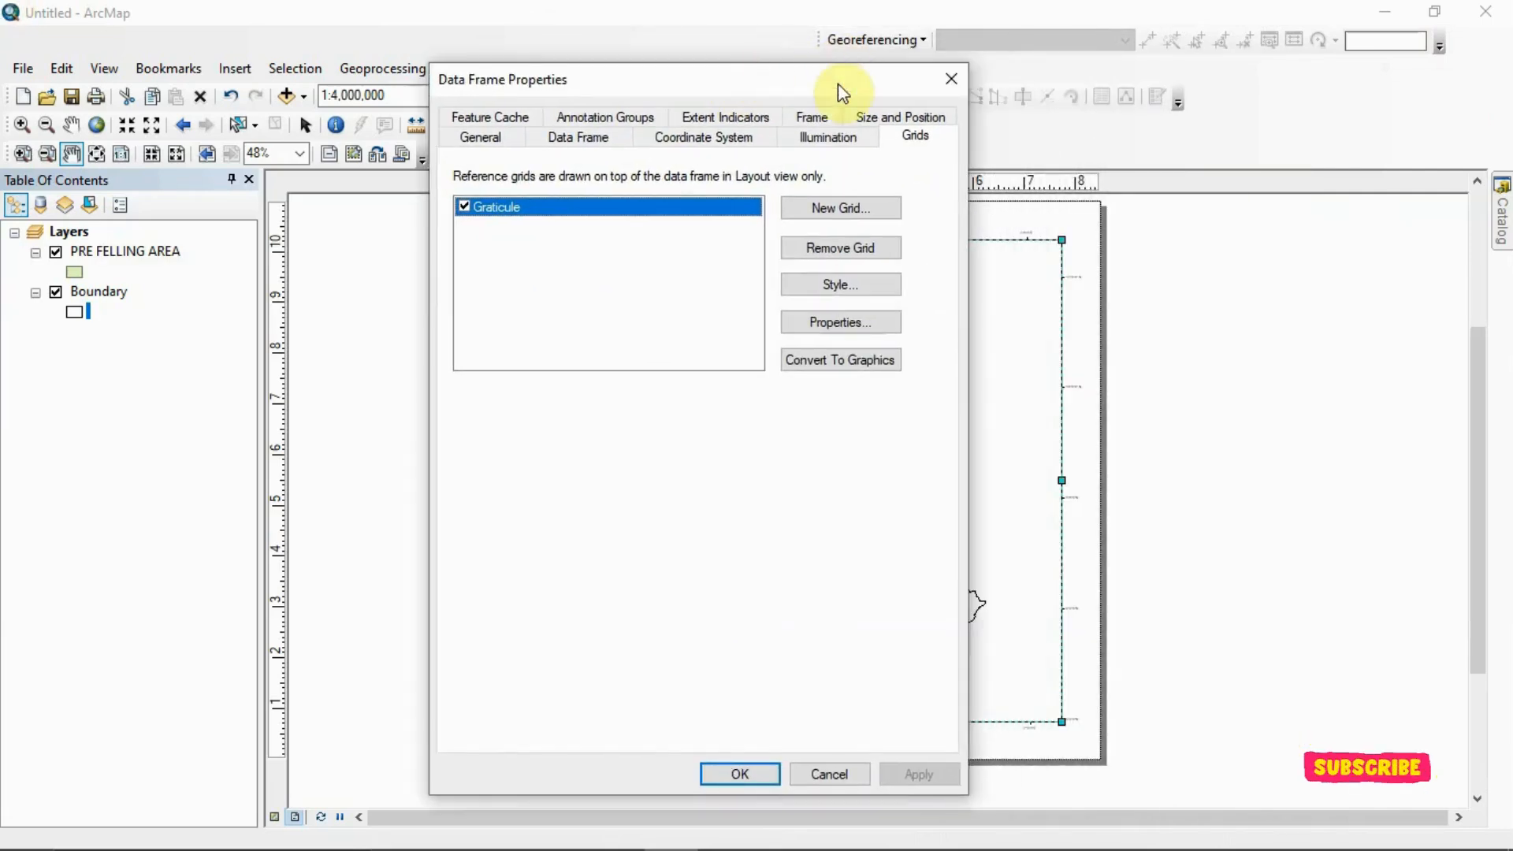
# Set the graticule's X axis and Y axis intervals to 4 degrees
pyautogui.click(842, 321)
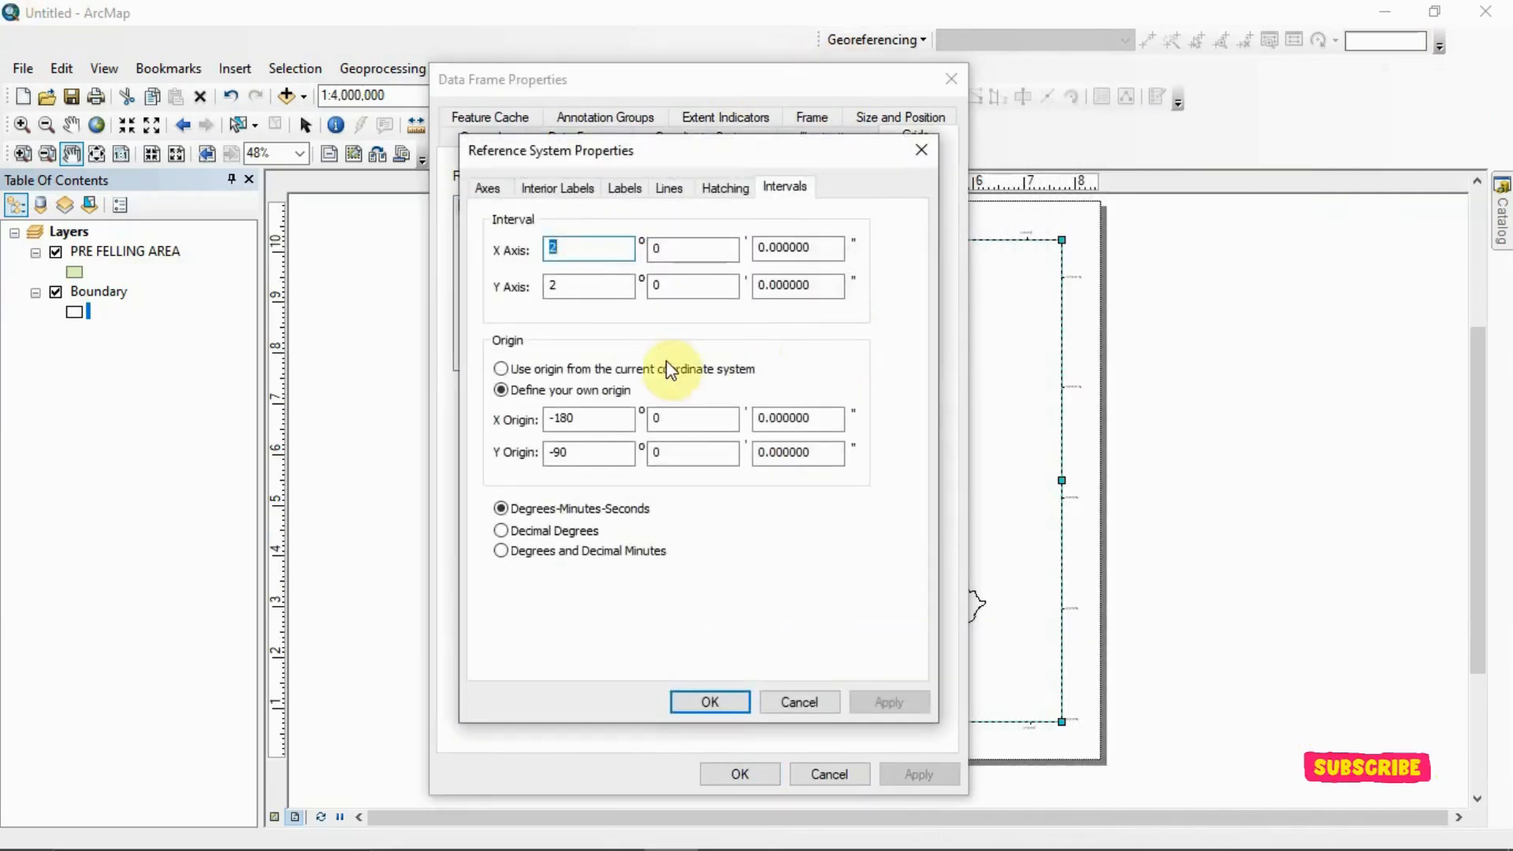
pyautogui.click(590, 249)
pyautogui.press('BackSpace')
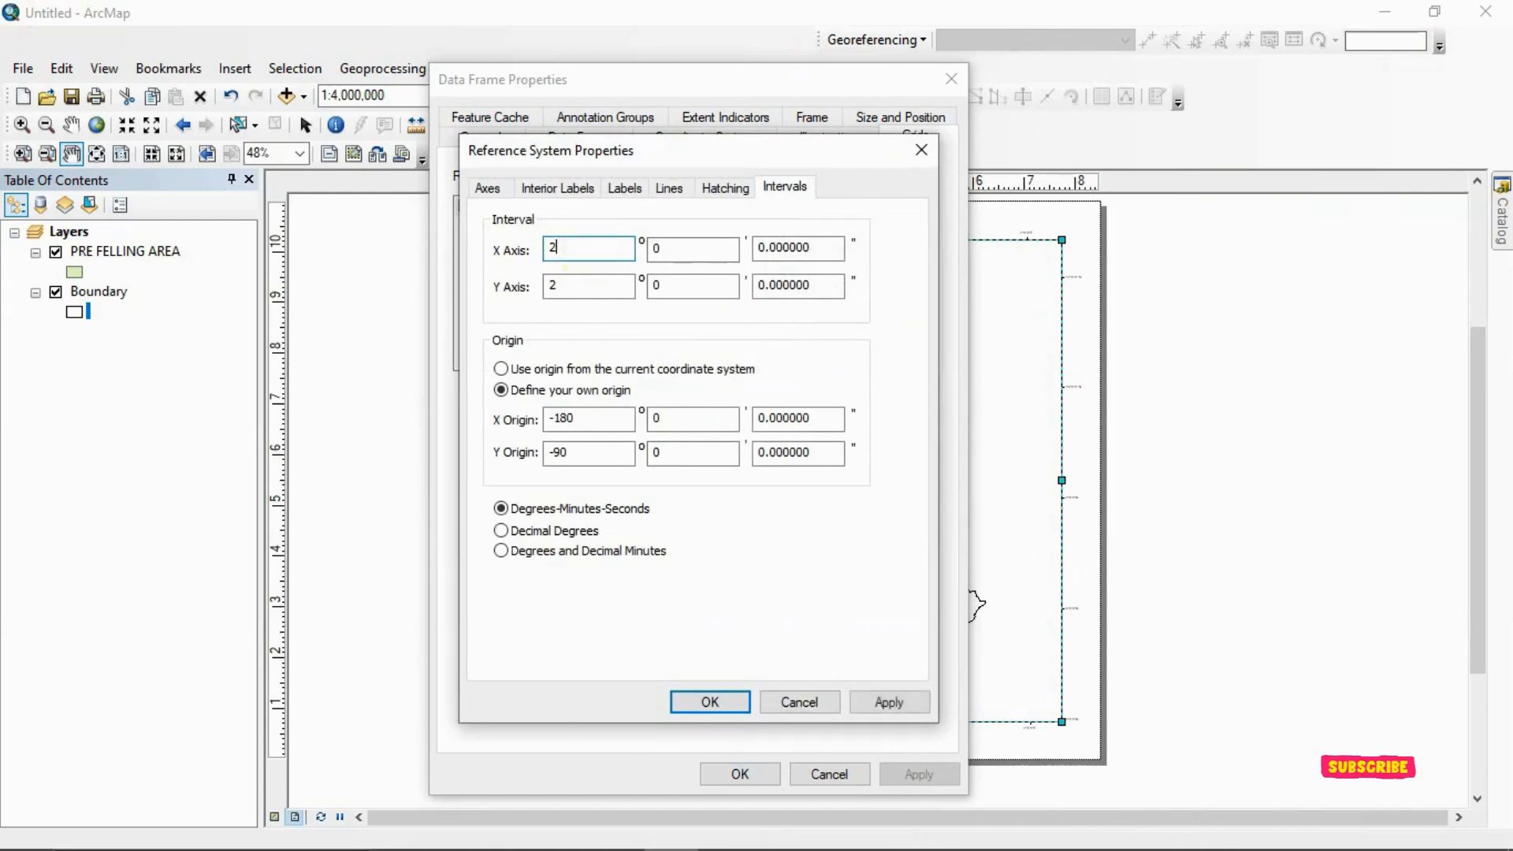
pyautogui.write('2')
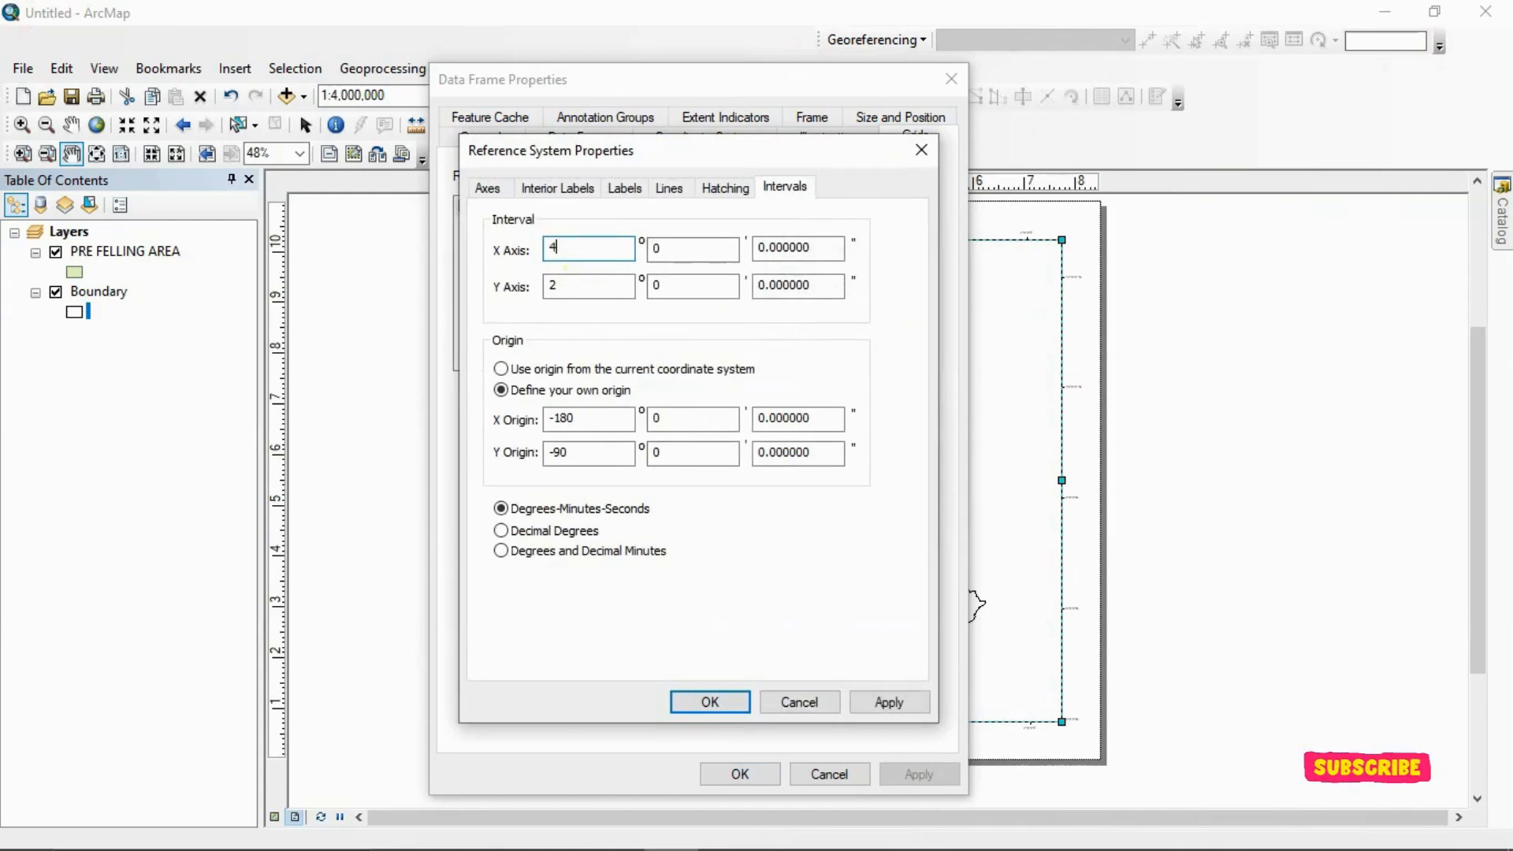
pyautogui.click(561, 289)
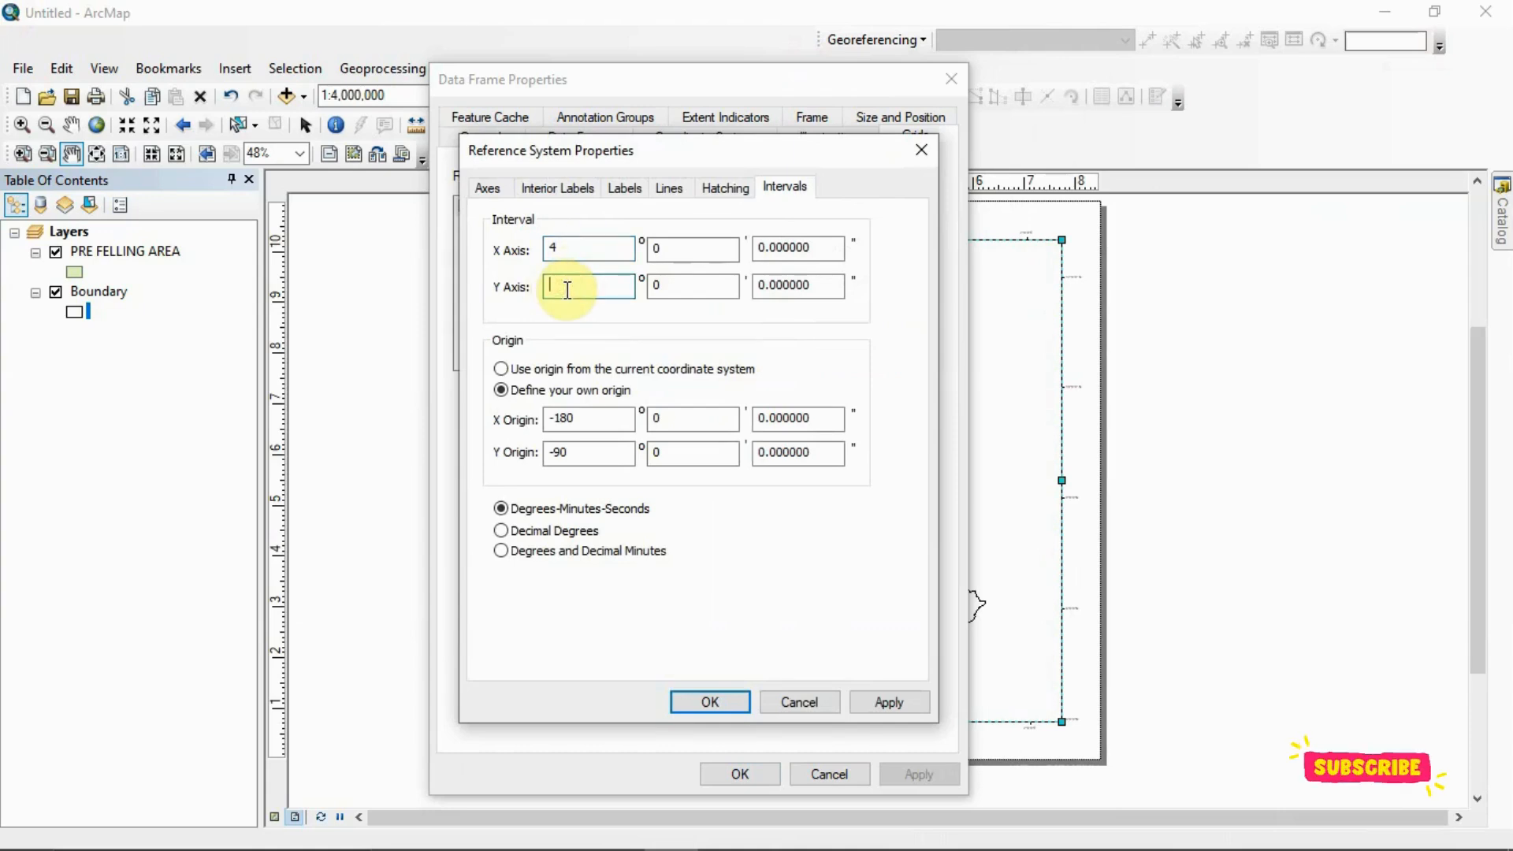
pyautogui.write('4')
pyautogui.click(562, 246)
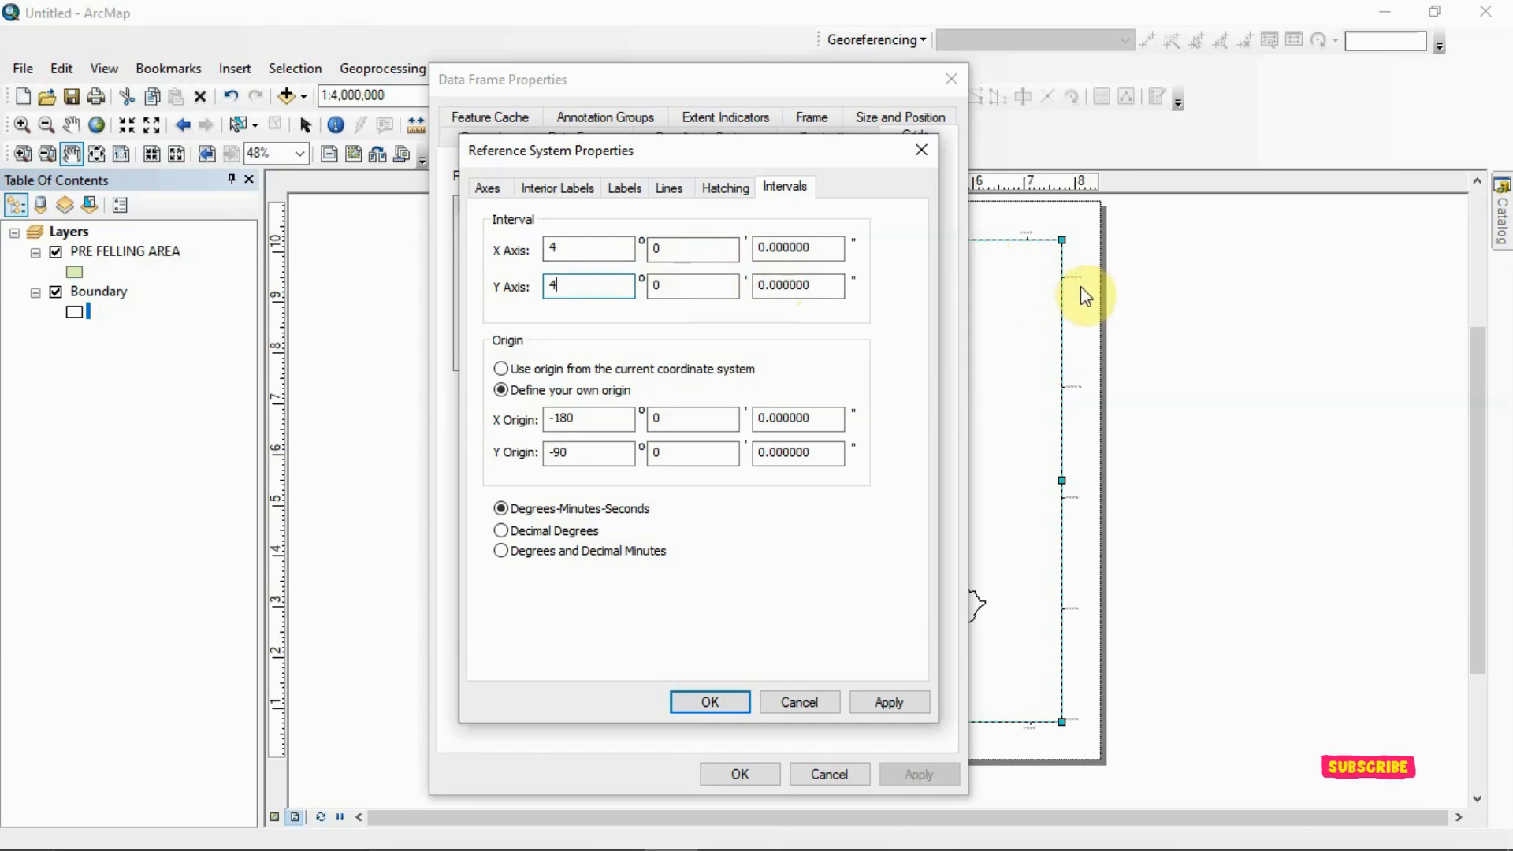
pyautogui.click(875, 702)
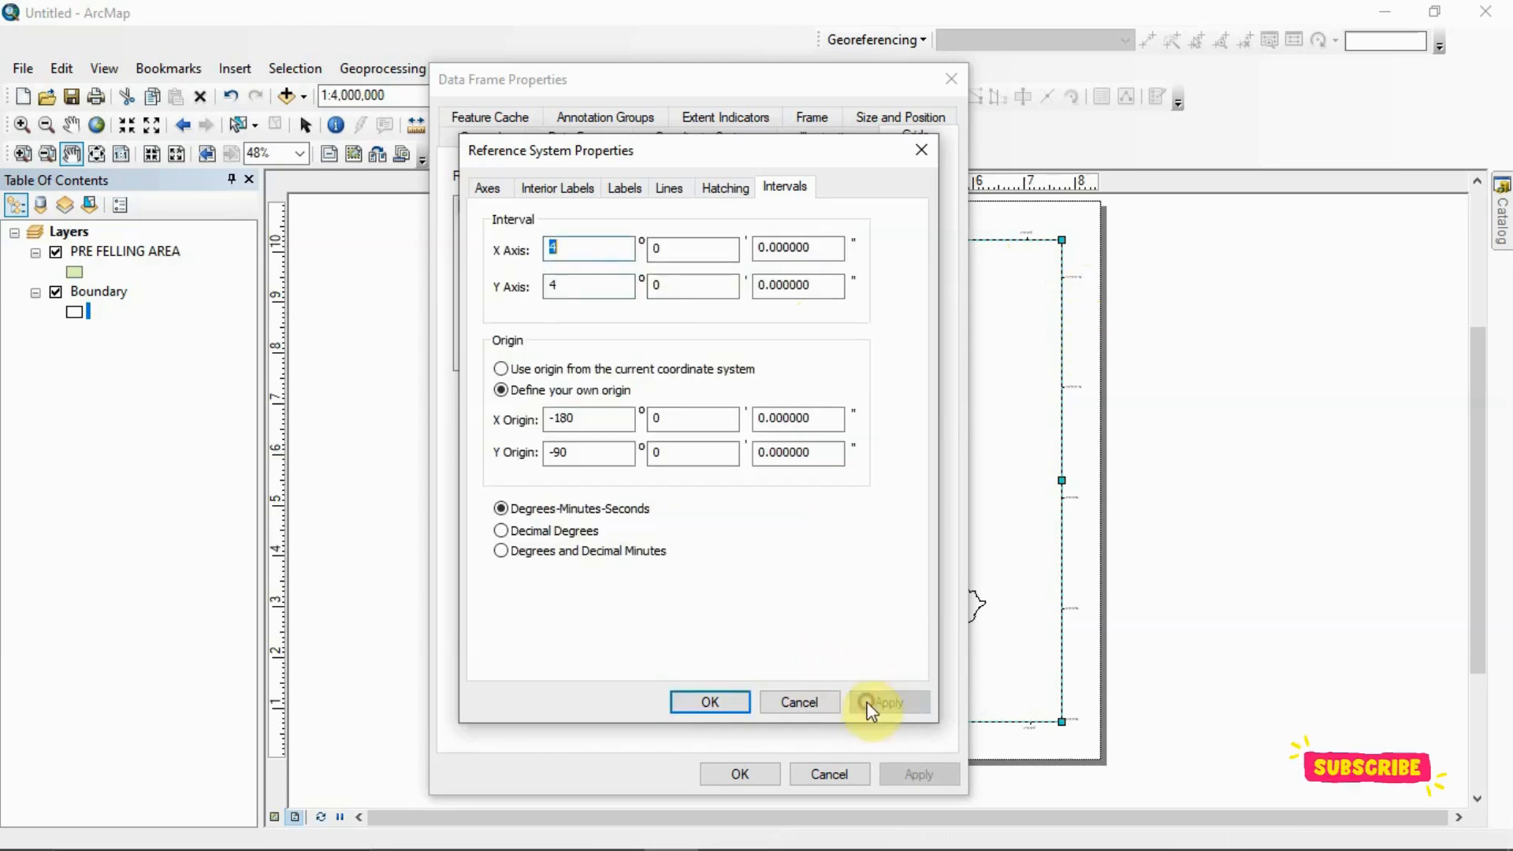
pyautogui.click(709, 701)
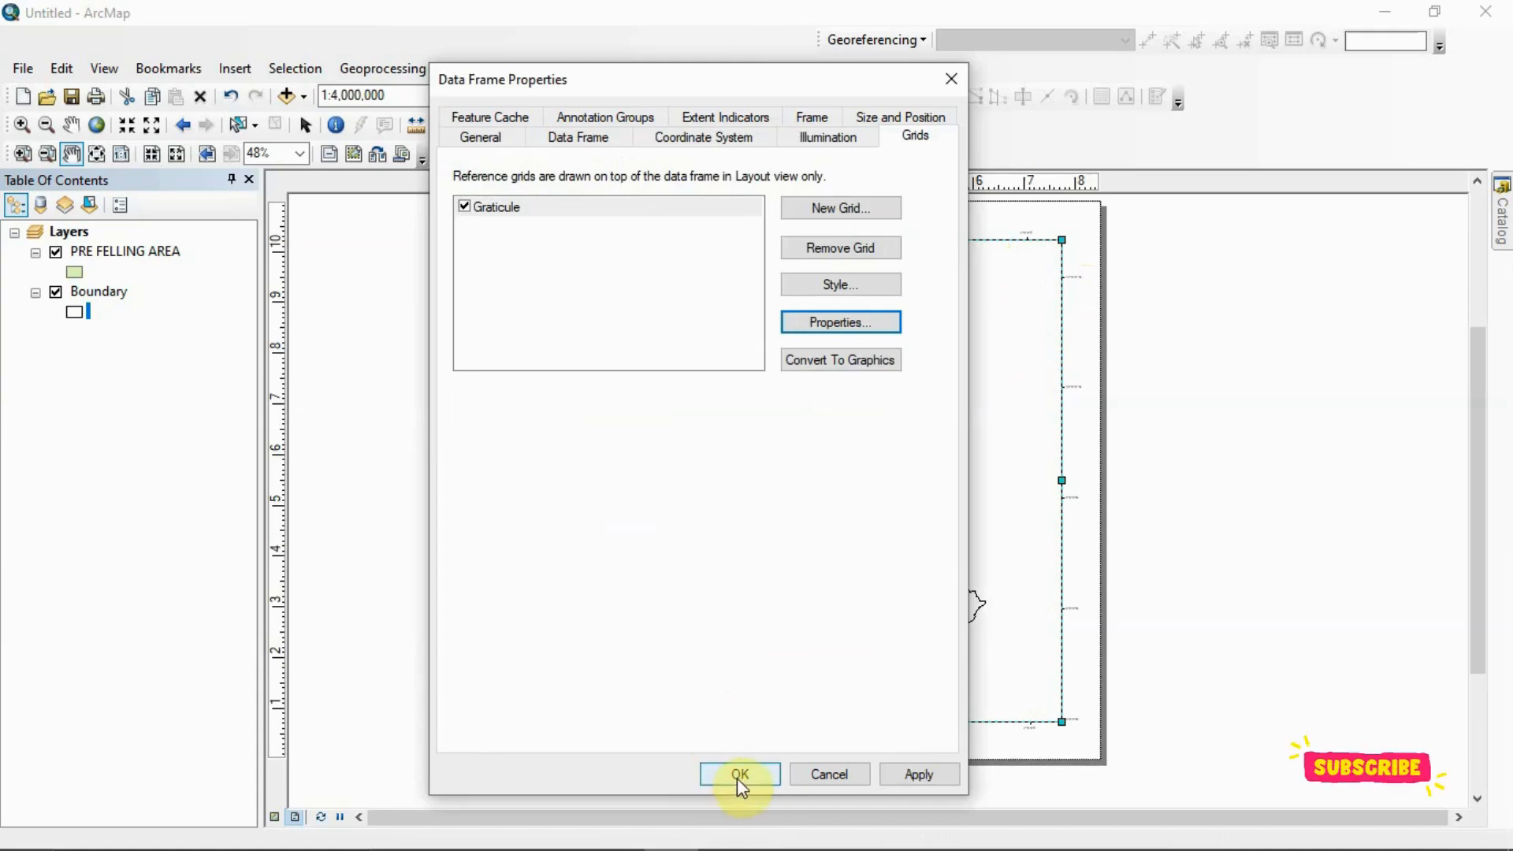
# Apply the 4-degree interval with the differing coordinate system accepted, and inspect the labels around the data frame
pyautogui.click(887, 776)
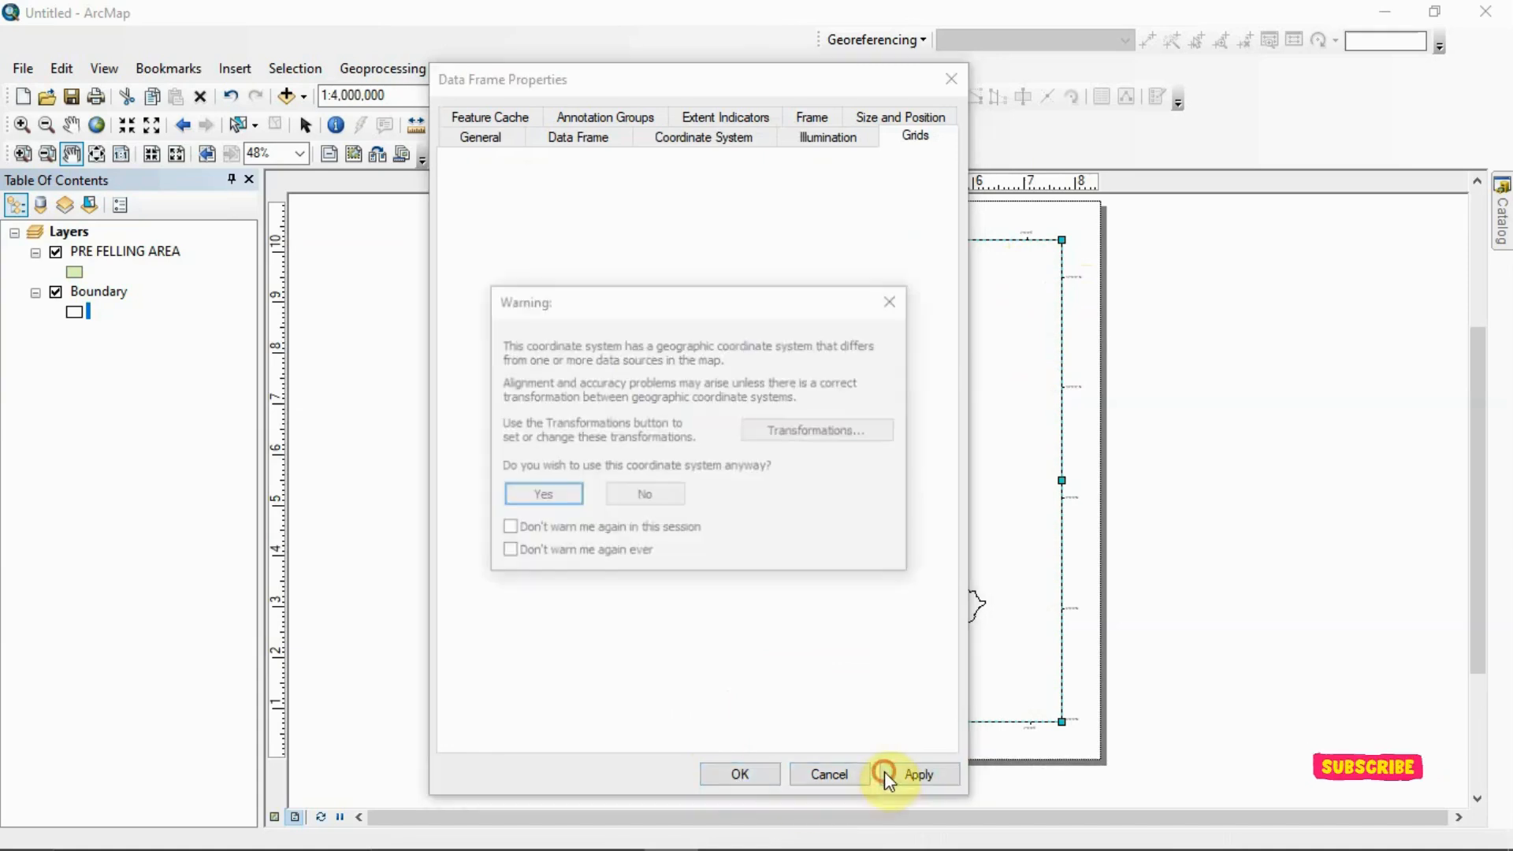
pyautogui.click(566, 498)
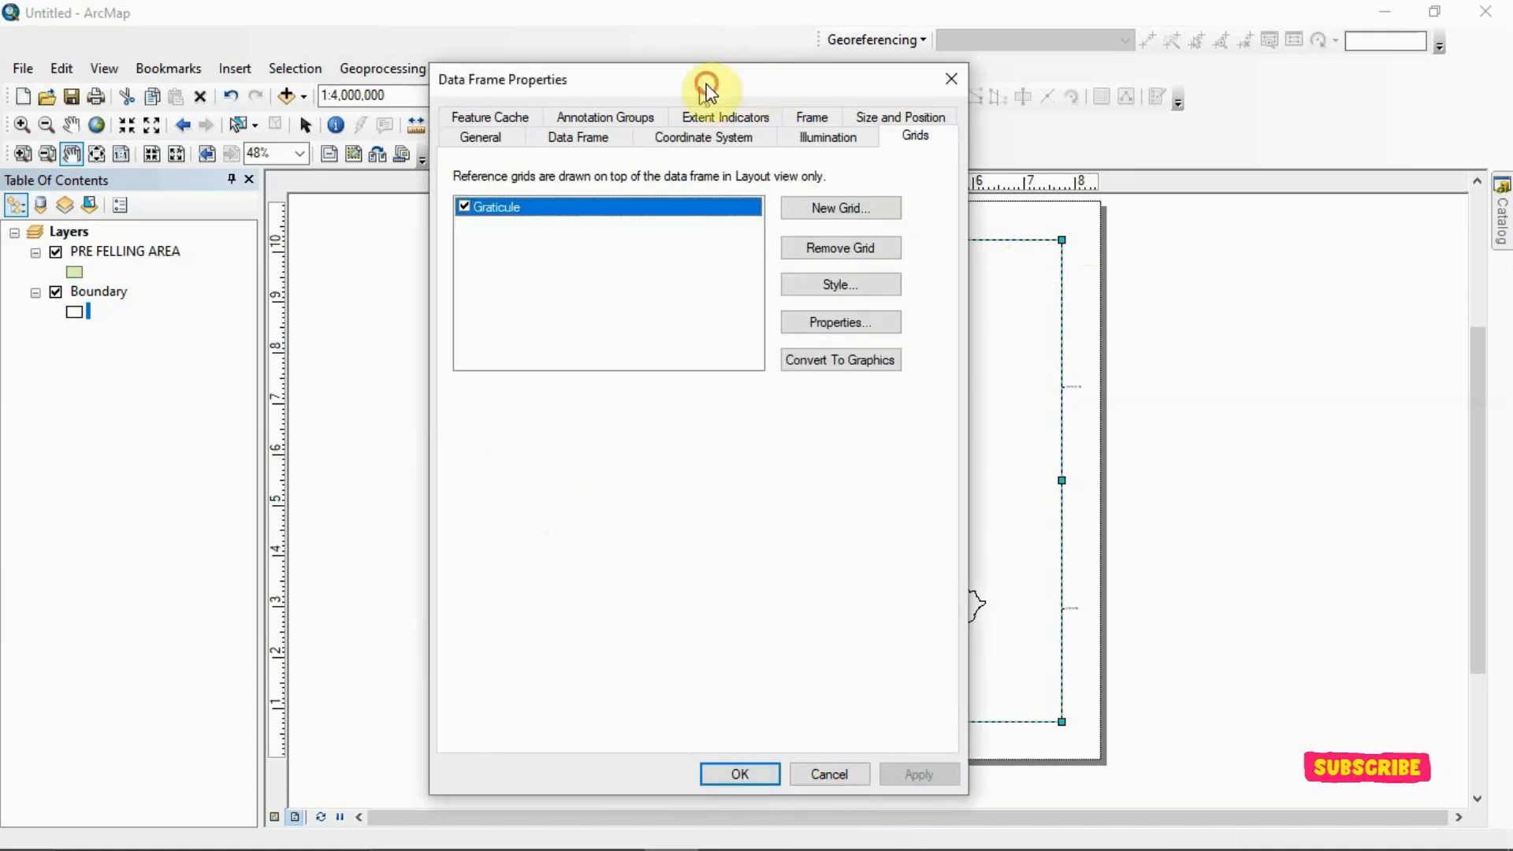
pyautogui.moveTo(706, 85); pyautogui.dragTo(189, 111)
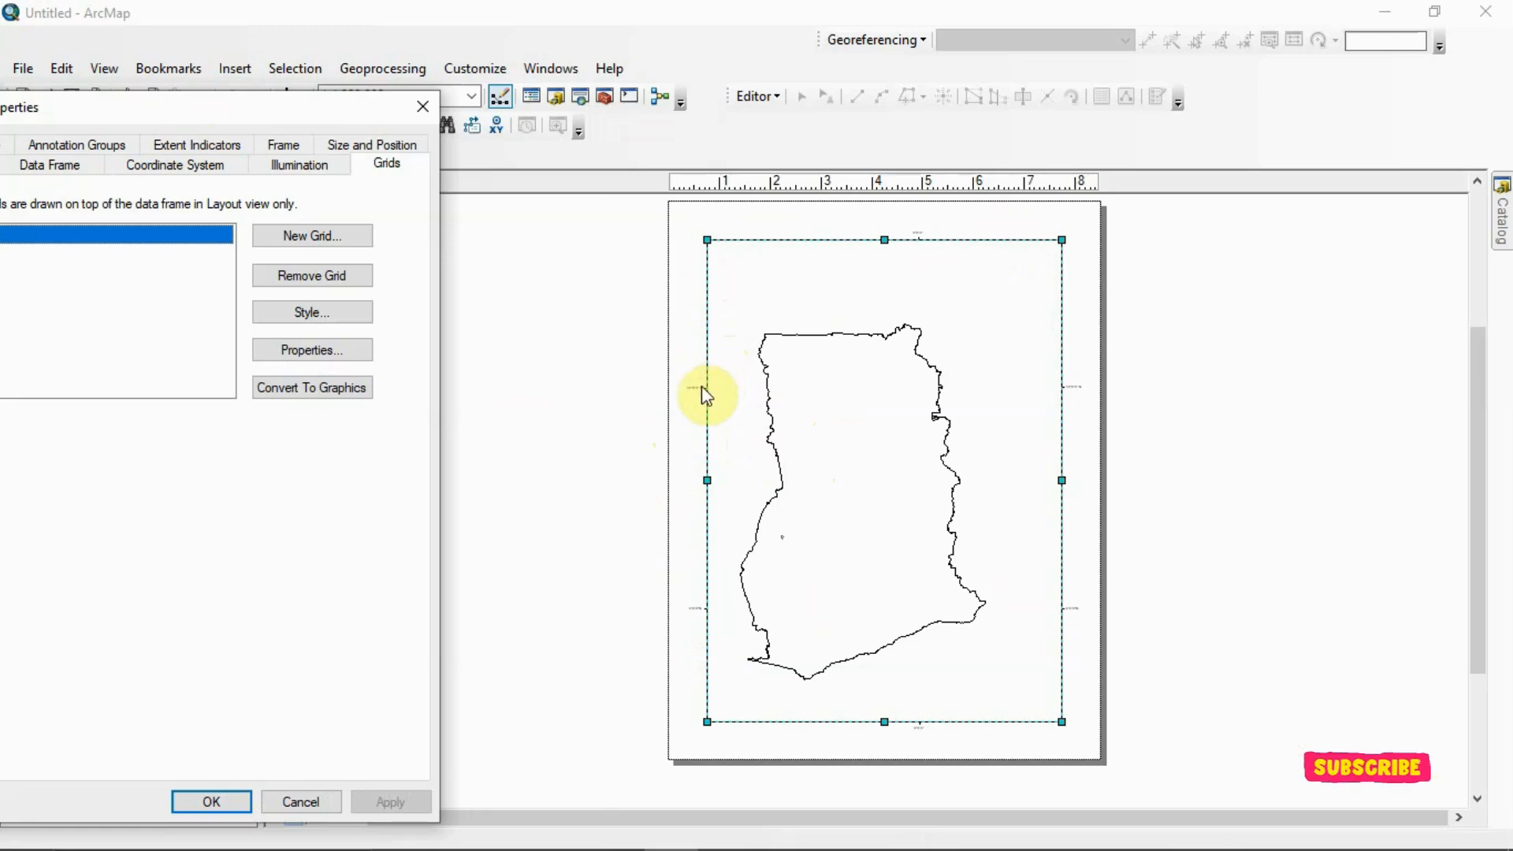
pyautogui.moveTo(237, 105); pyautogui.dragTo(824, 26)
# Set the graticule's X axis and Y axis intervals to 1 degree 5 minutes
pyautogui.click(915, 270)
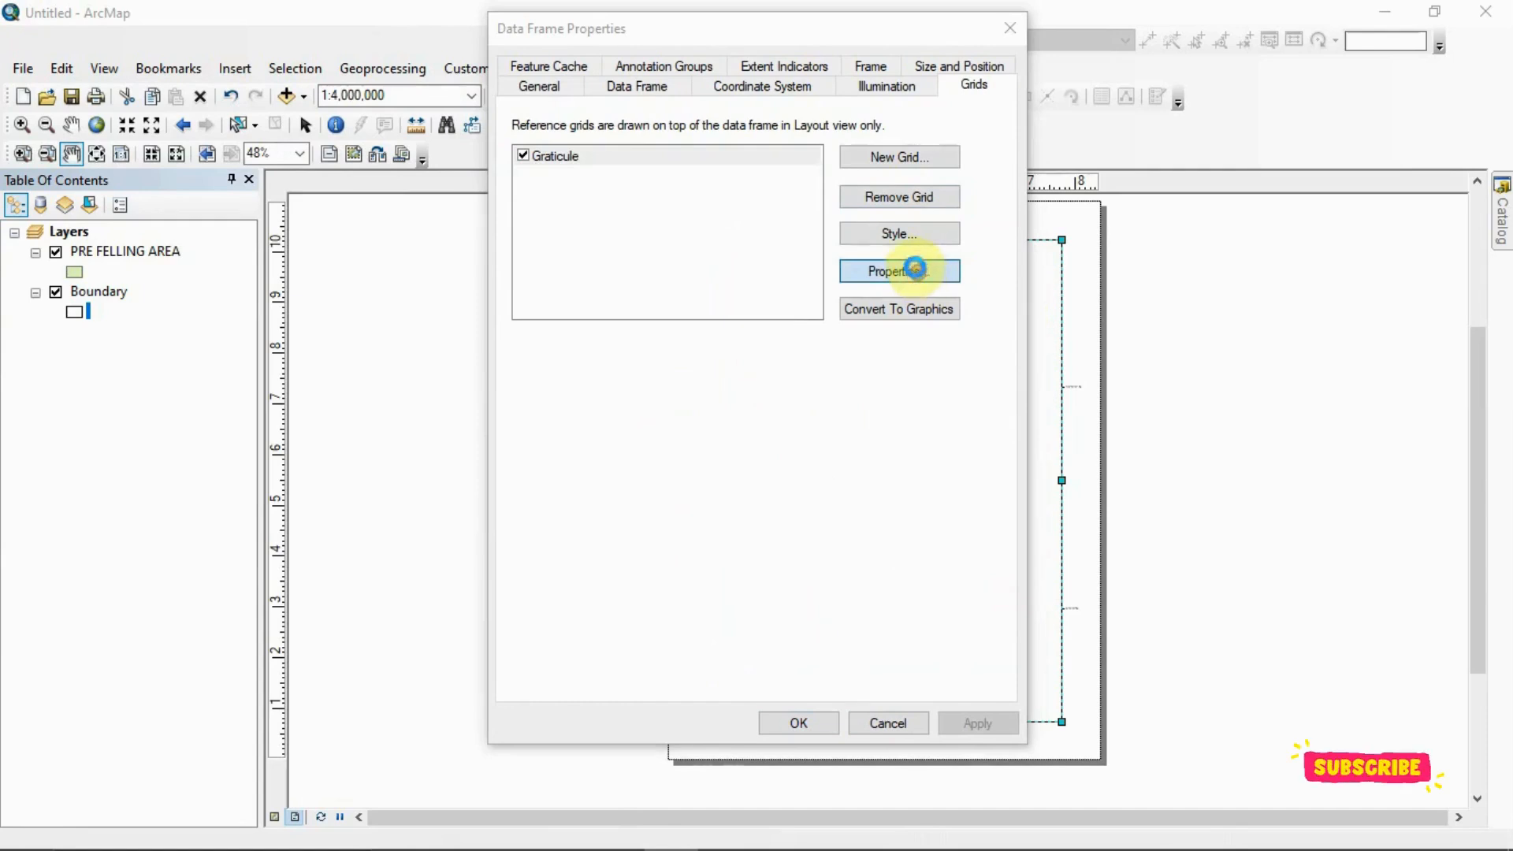
pyautogui.doubleClick(634, 199)
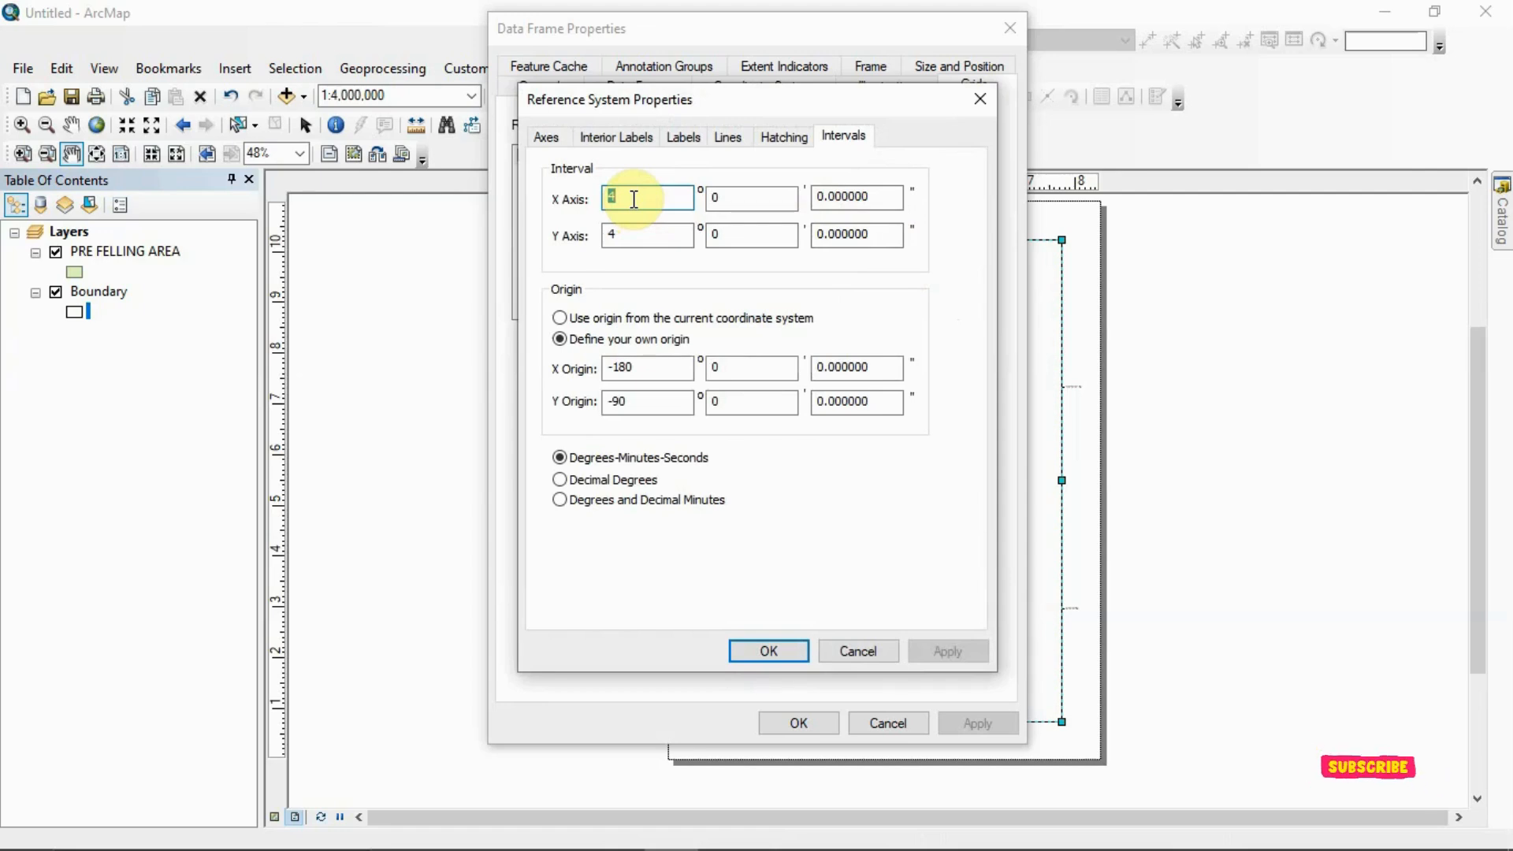
pyautogui.write('1')
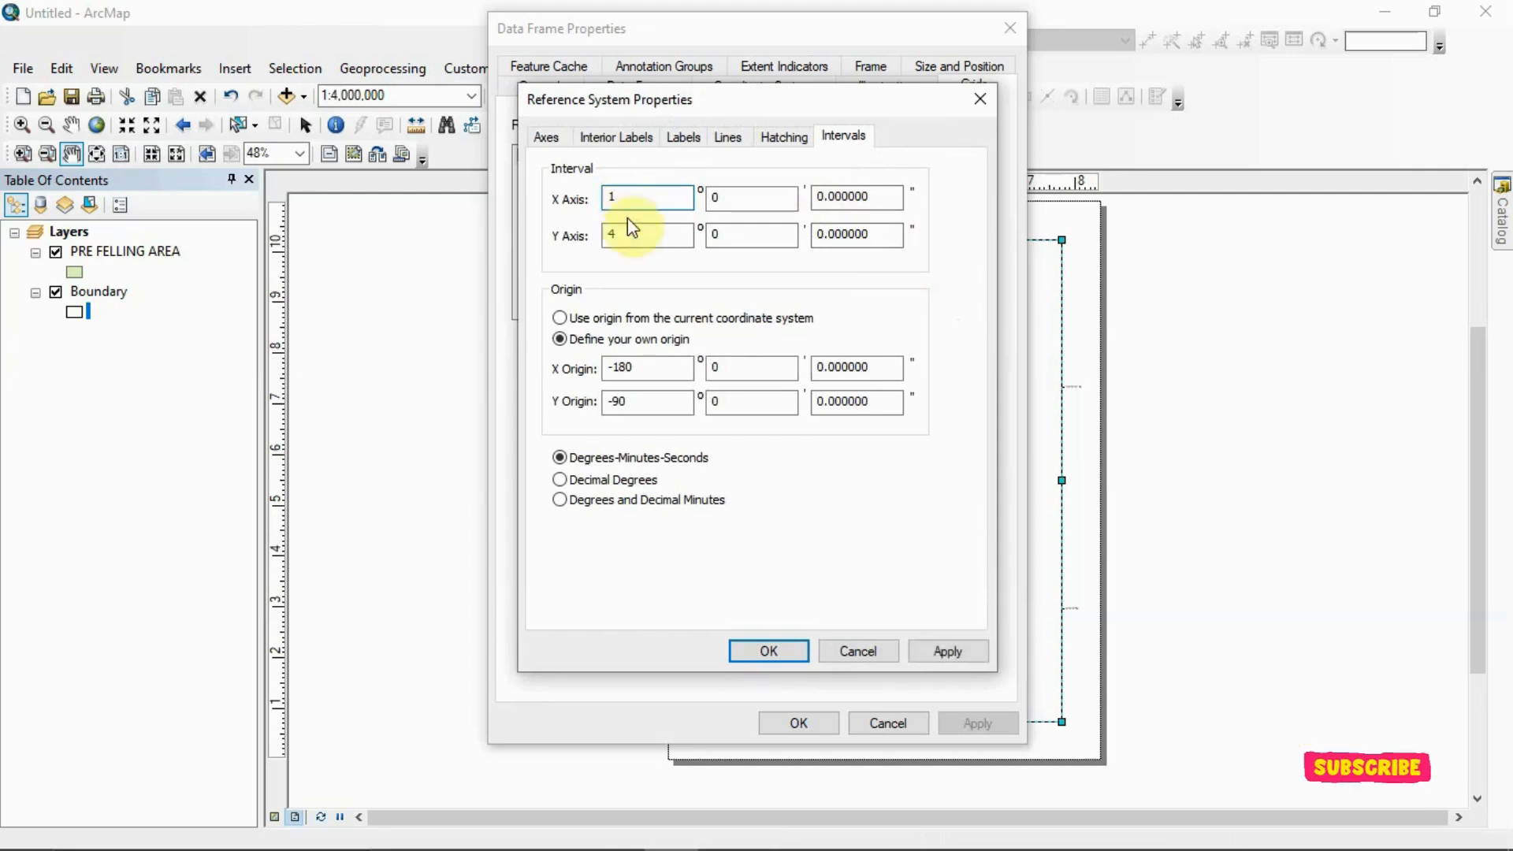
pyautogui.click(647, 231)
pyautogui.write('1')
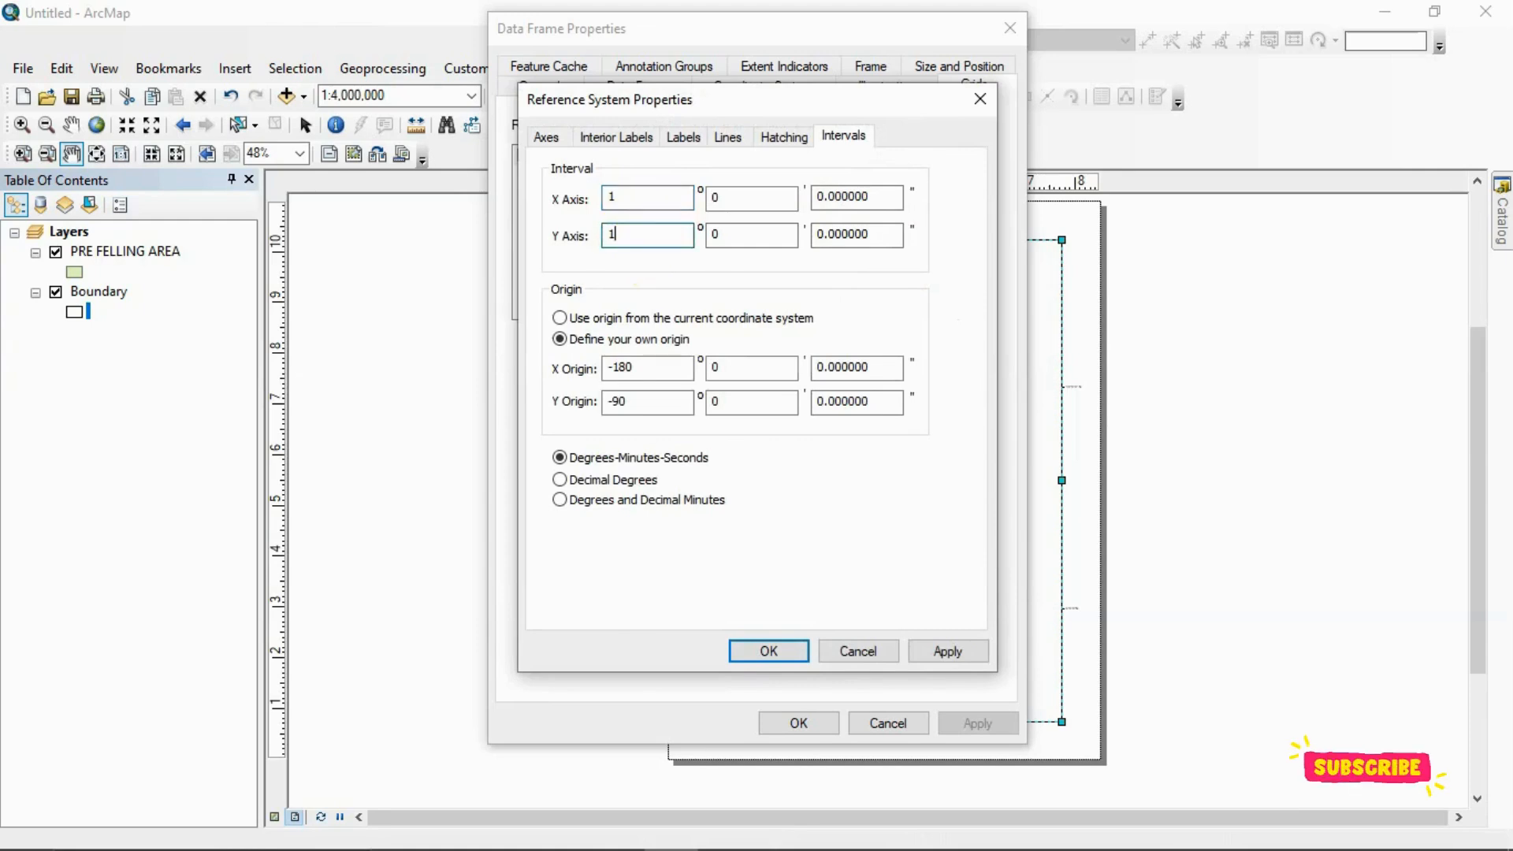
pyautogui.click(733, 201)
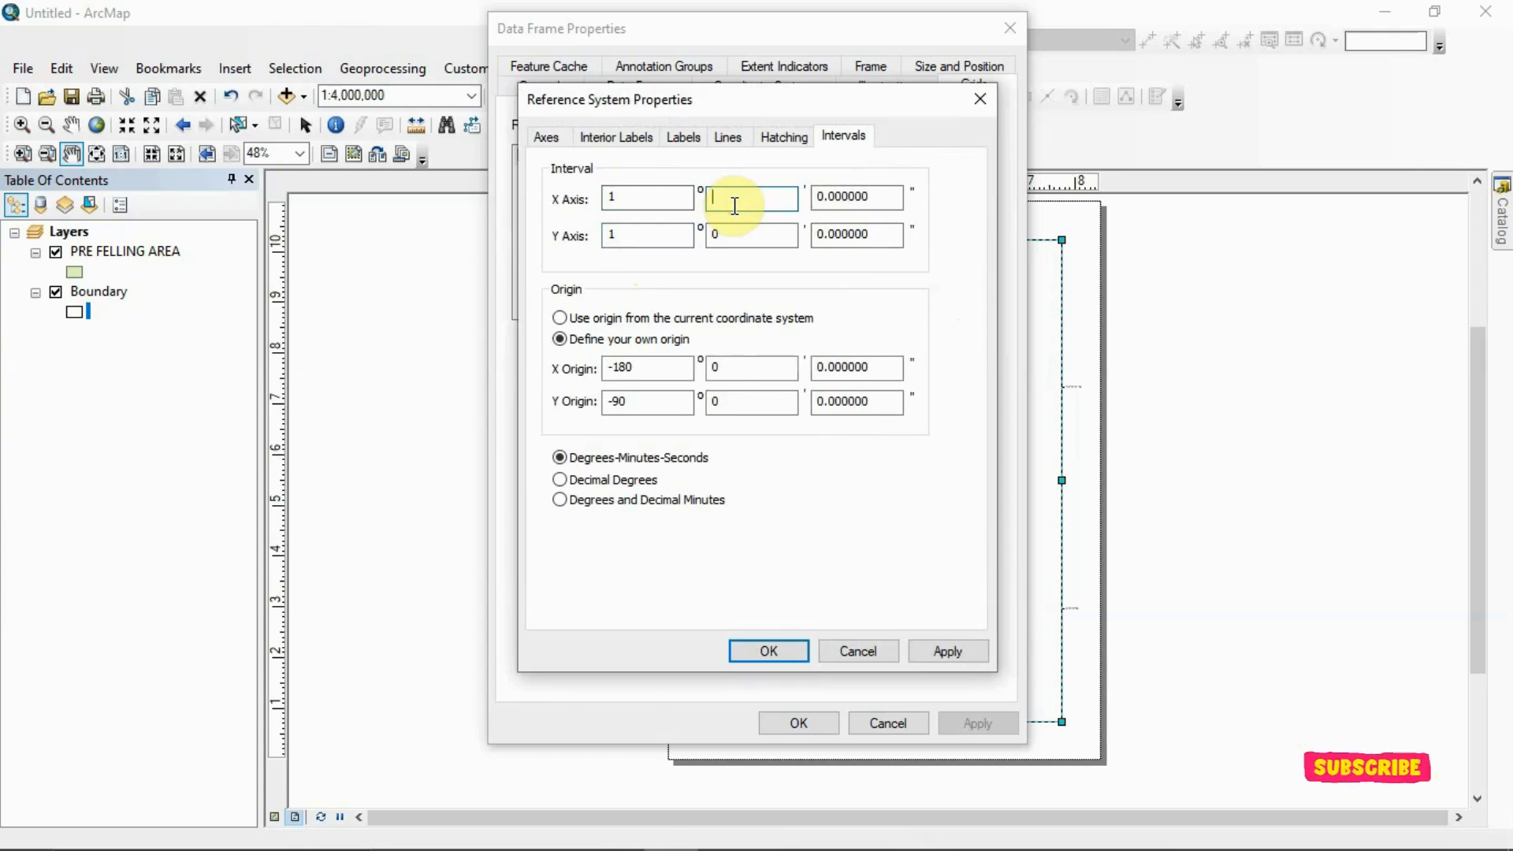
pyautogui.write('5')
pyautogui.click(744, 228)
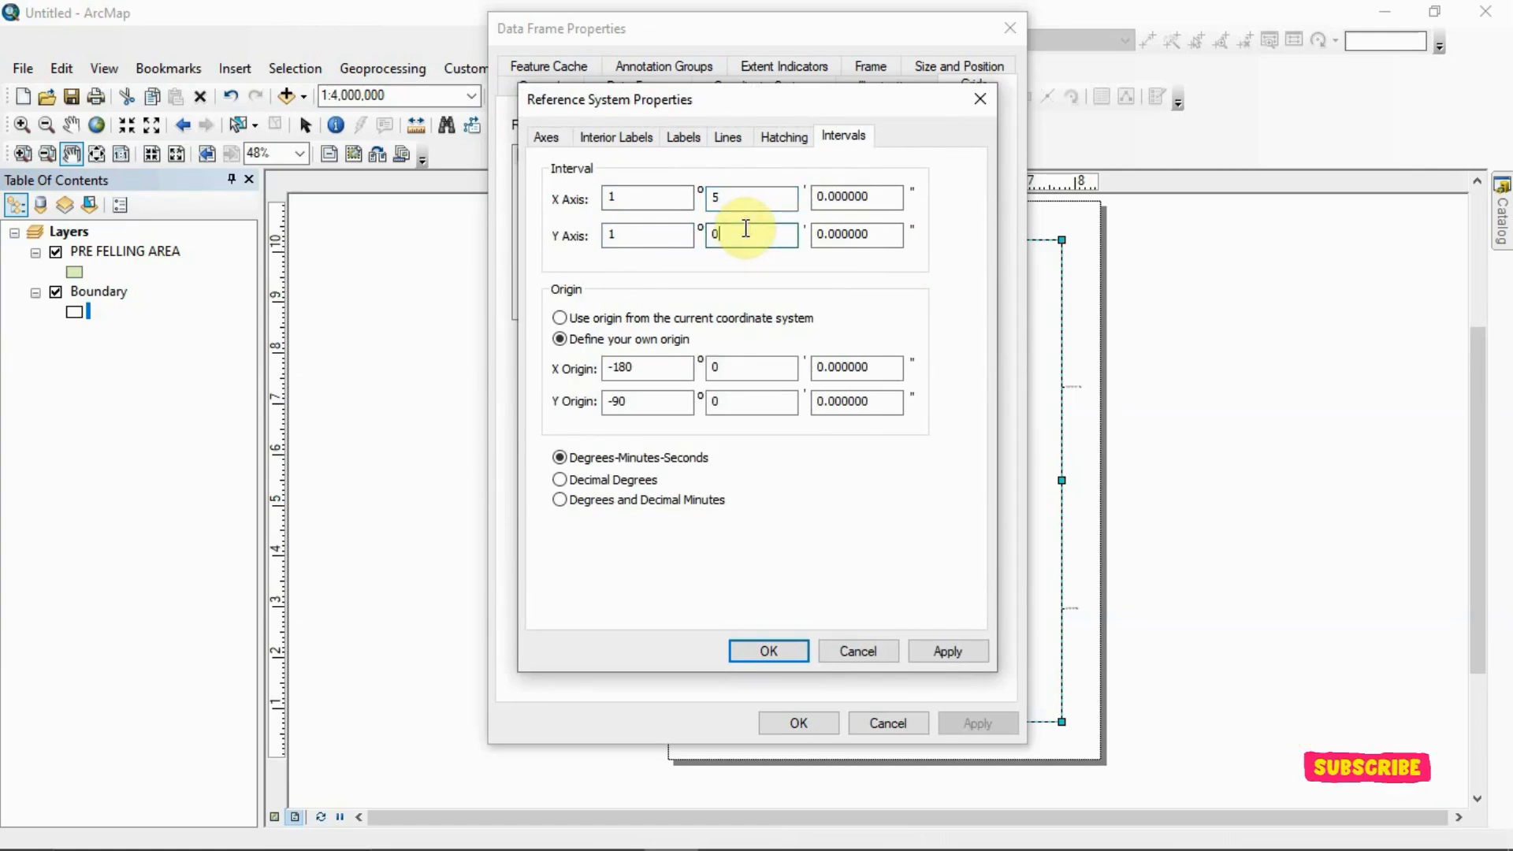
pyautogui.press('BackSpace')
pyautogui.write('5')
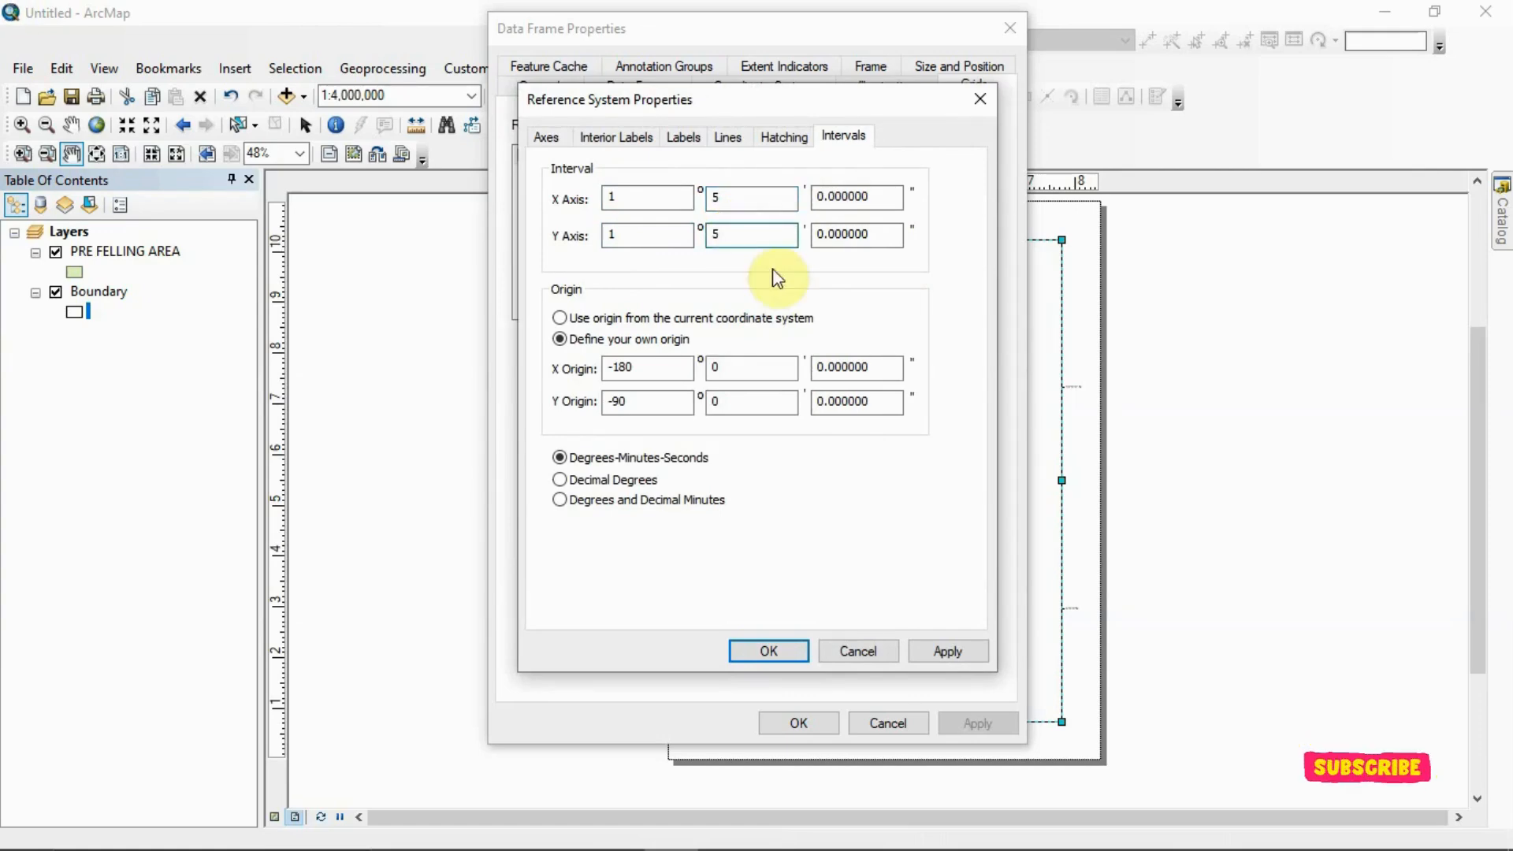
# Apply the 1-degree 5-minute interval with the differing coordinate system accepted, and uncover the layout to check the label spacing
pyautogui.click(933, 650)
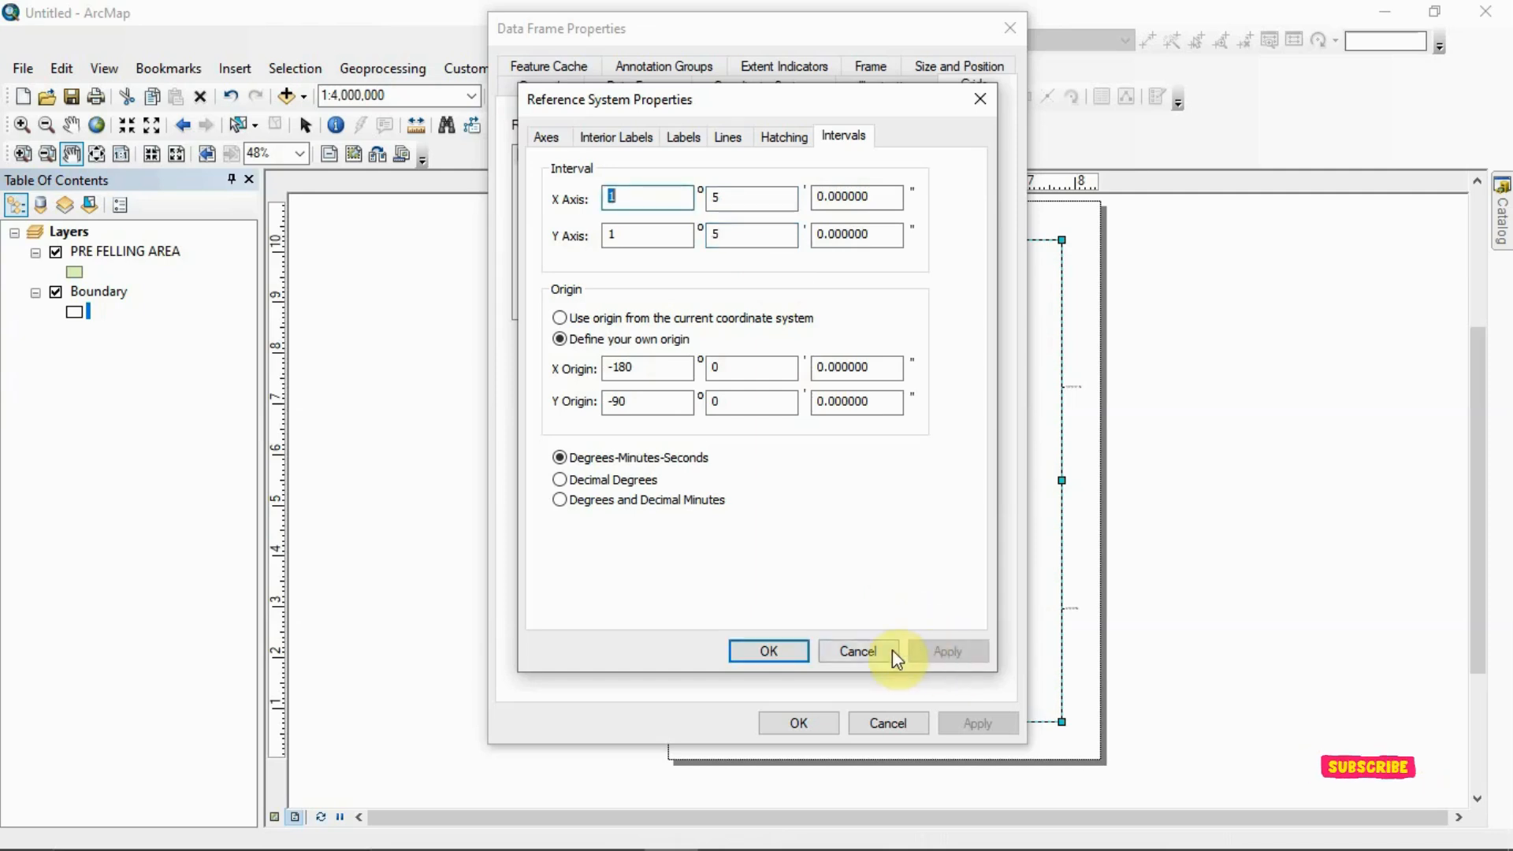
pyautogui.click(780, 650)
pyautogui.click(971, 719)
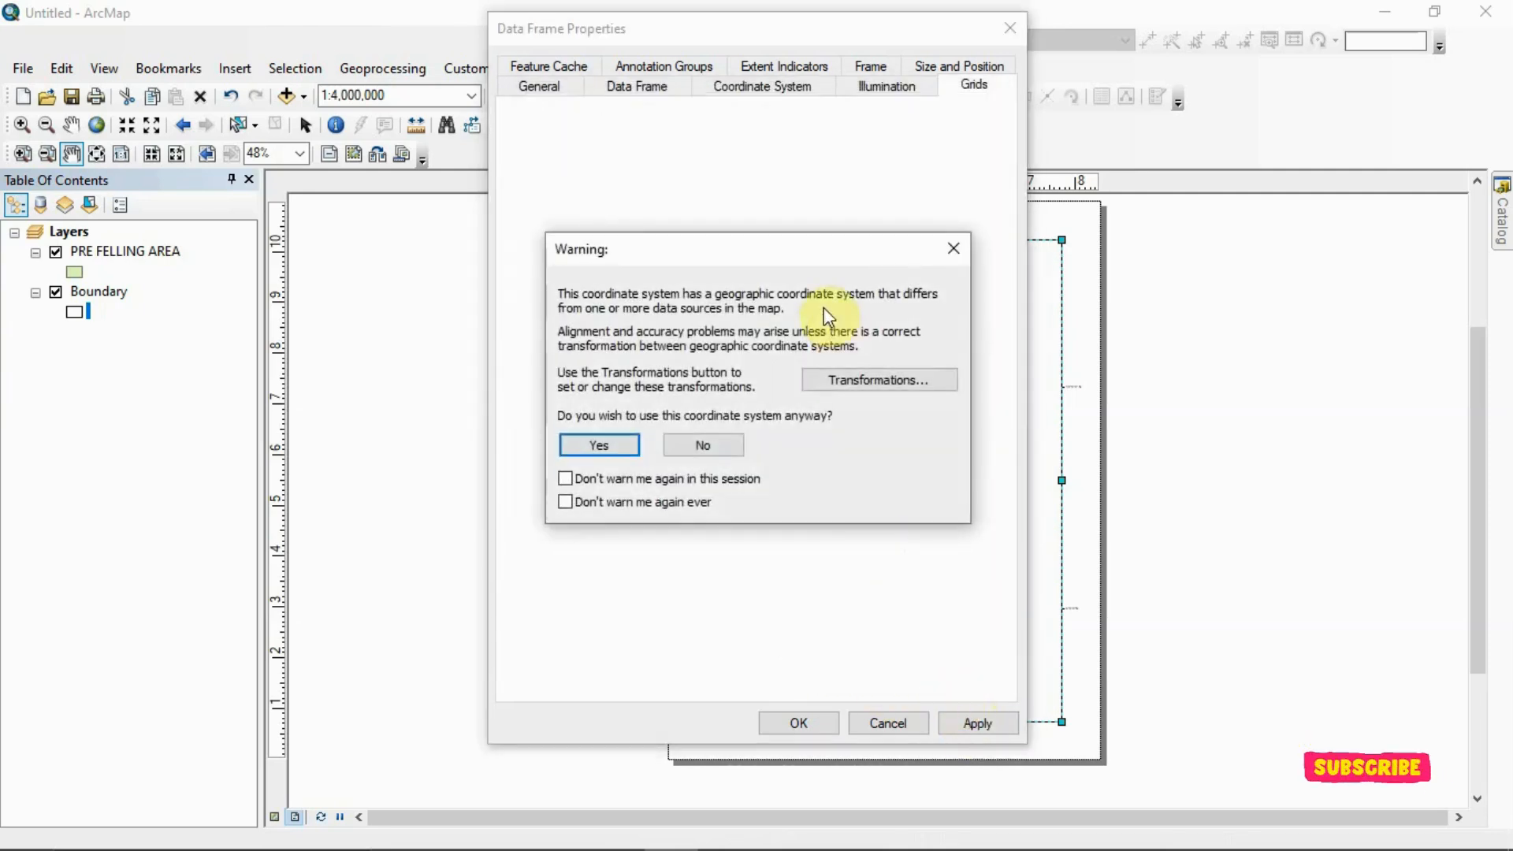
pyautogui.click(603, 443)
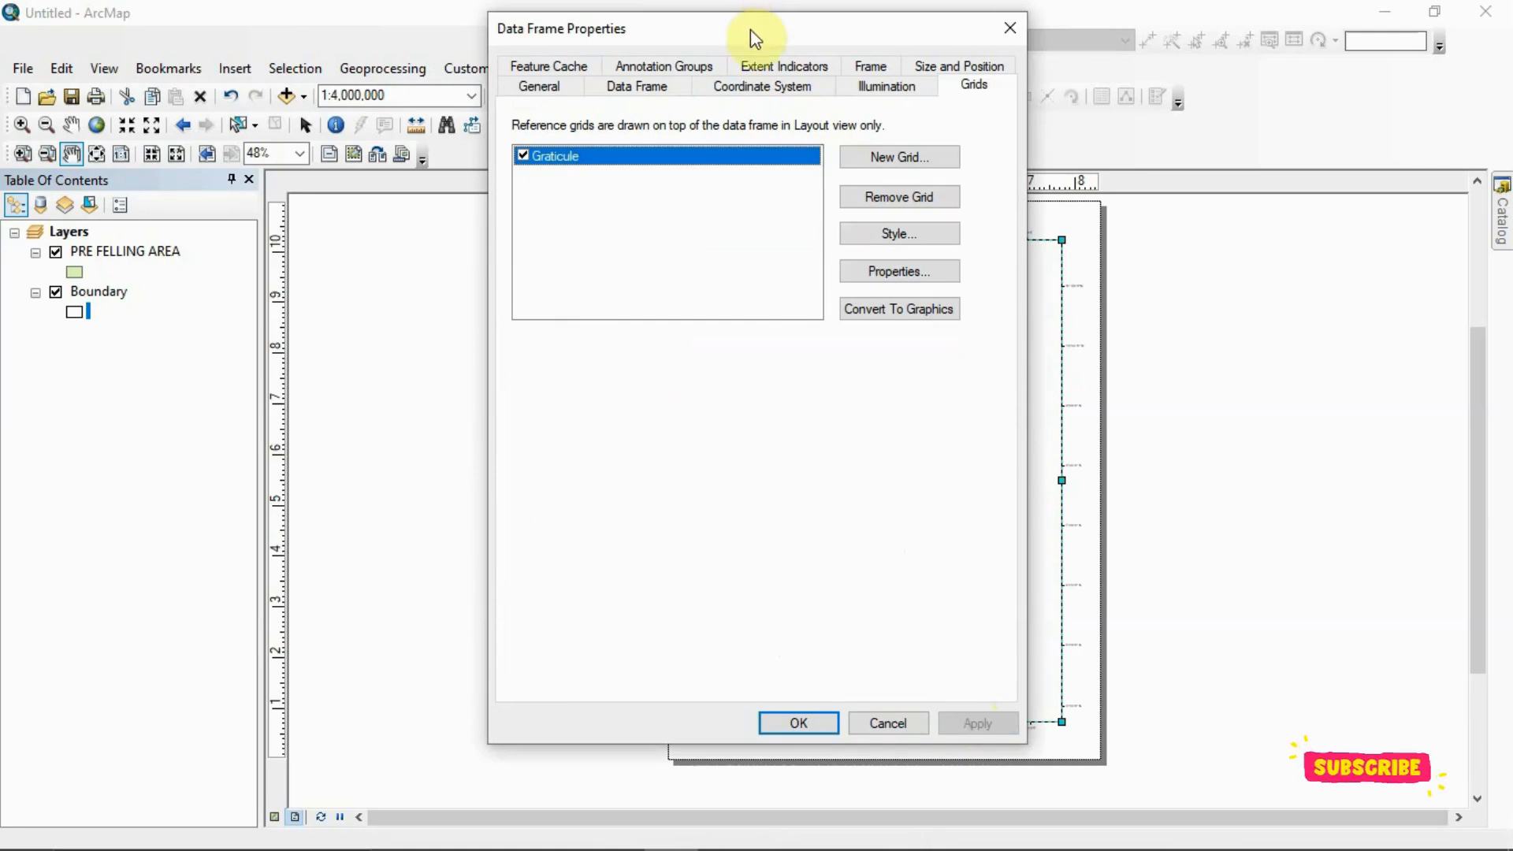
pyautogui.moveTo(750, 30); pyautogui.dragTo(251, 19)
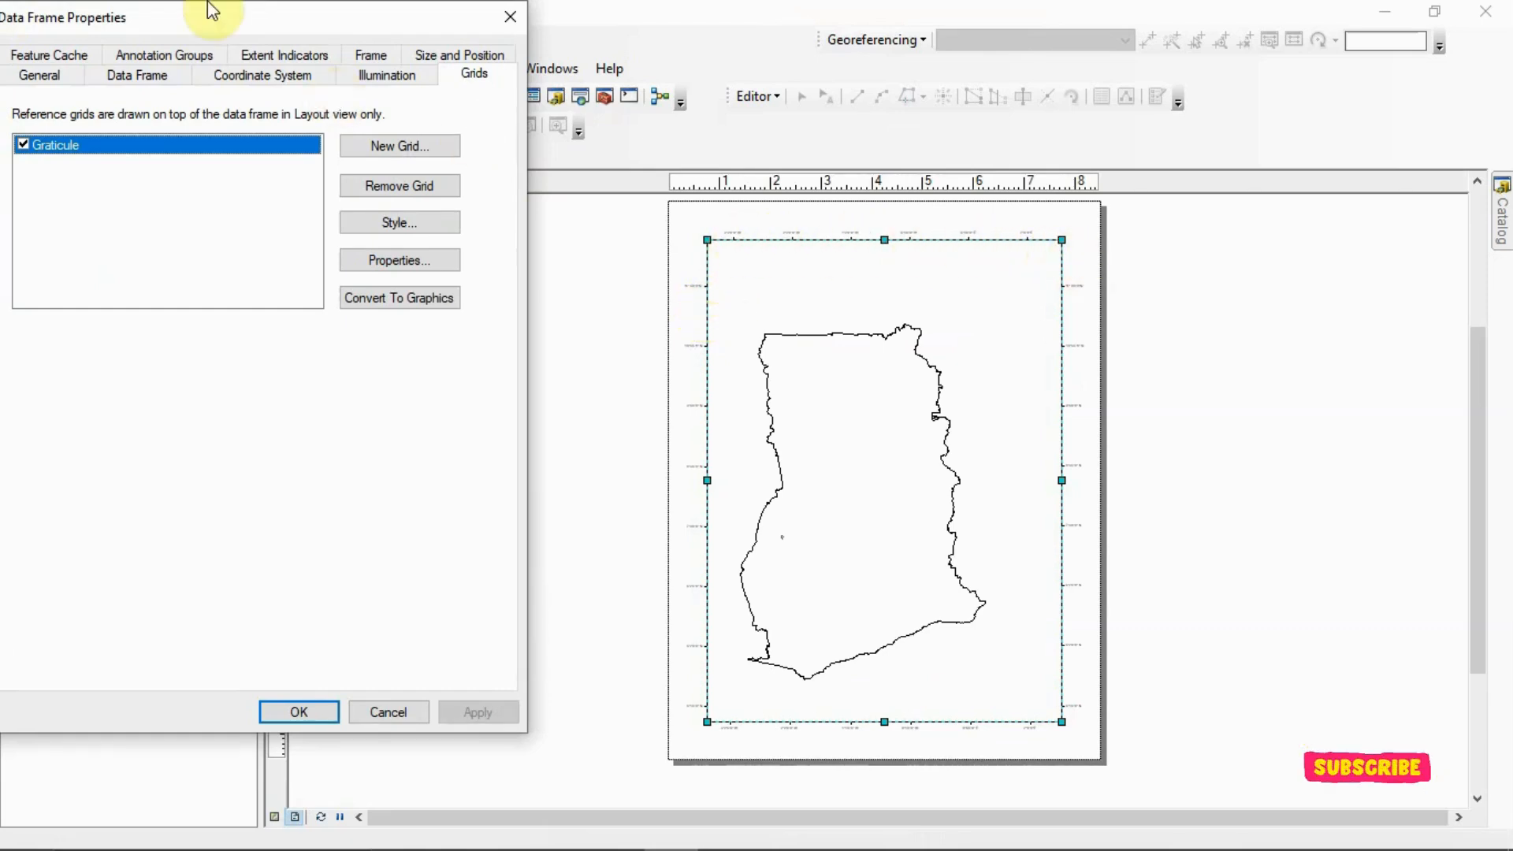
# Set the graticule's X axis and Y axis intervals to 0 degrees and 10 minutes
pyautogui.click(393, 266)
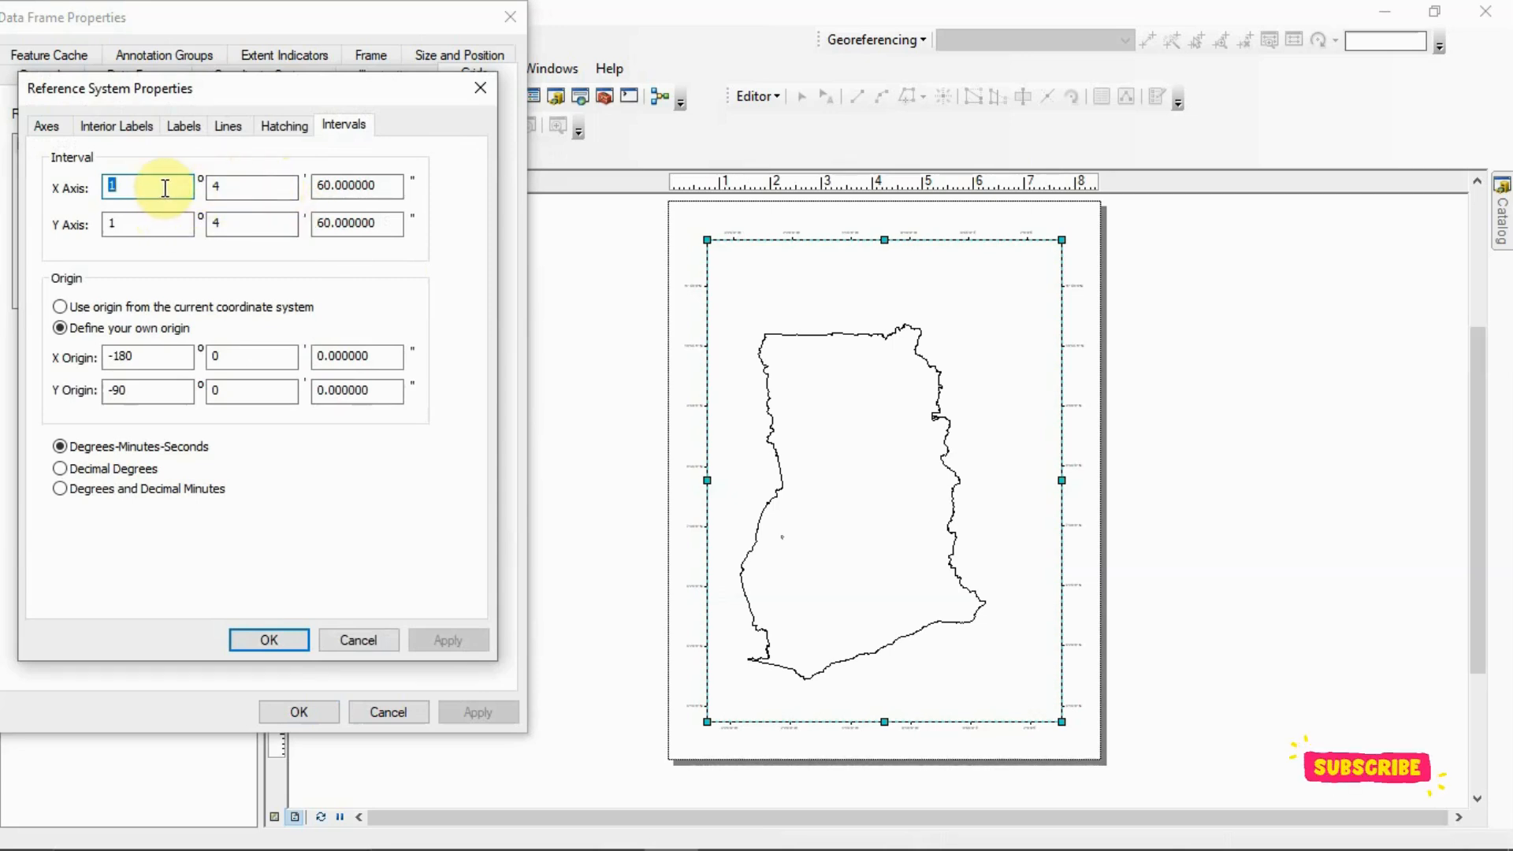
pyautogui.write('0')
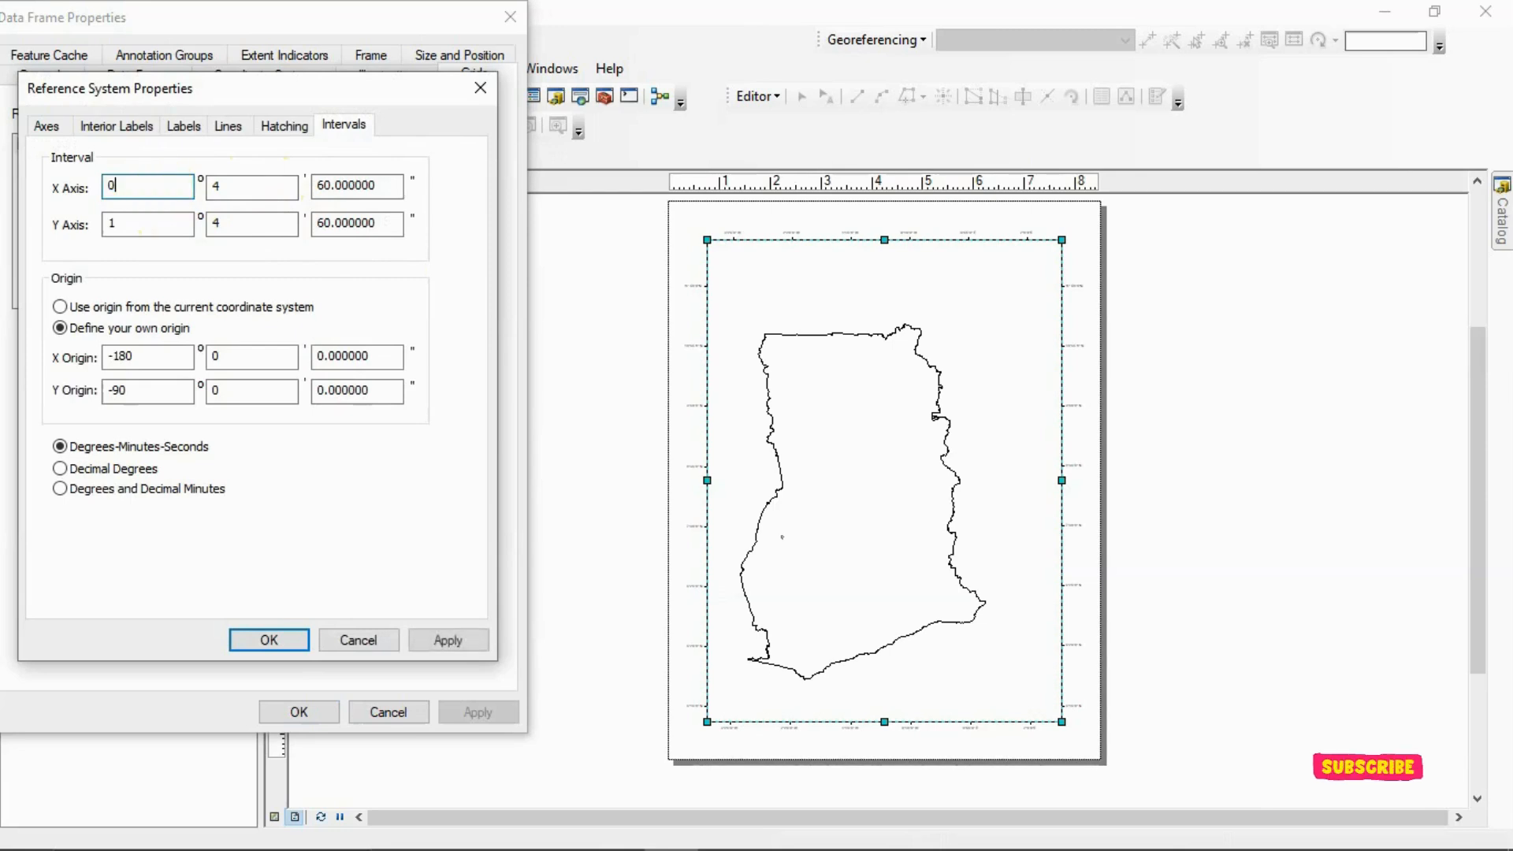
pyautogui.click(144, 224)
pyautogui.write('0')
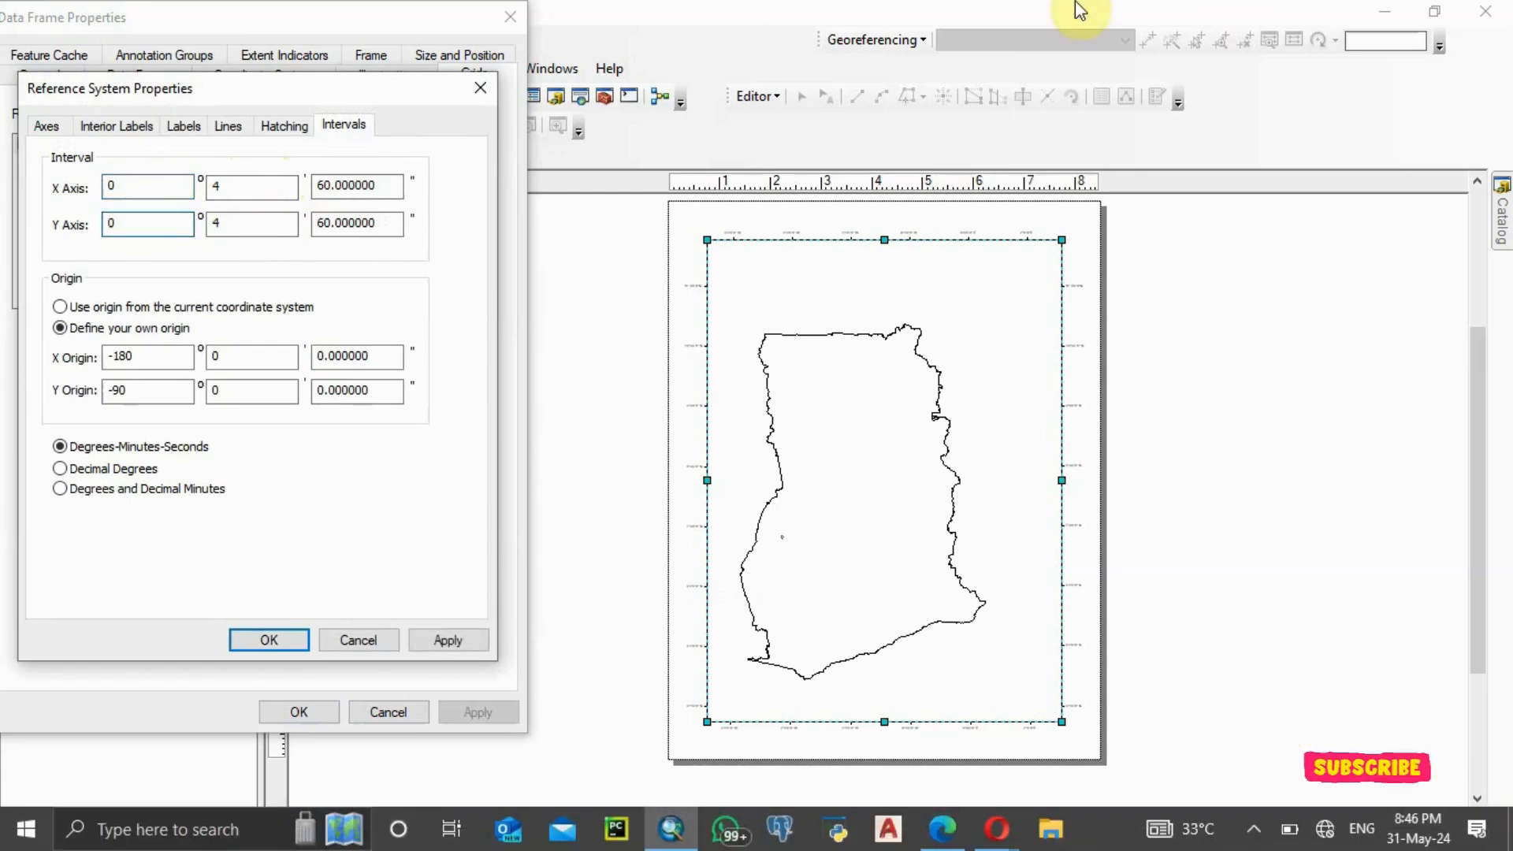
pyautogui.doubleClick(219, 187)
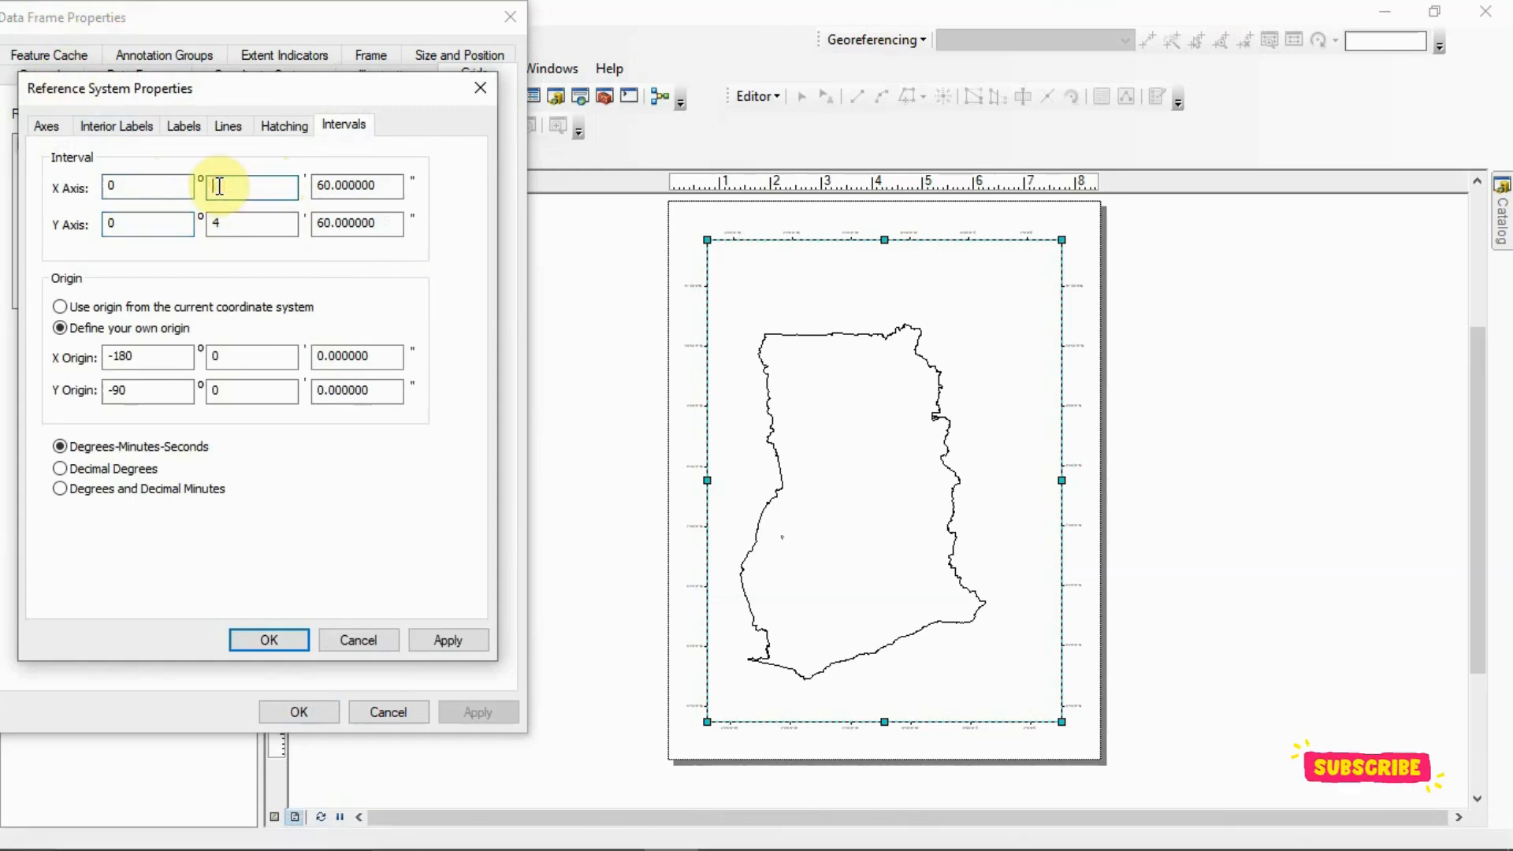
pyautogui.write('10')
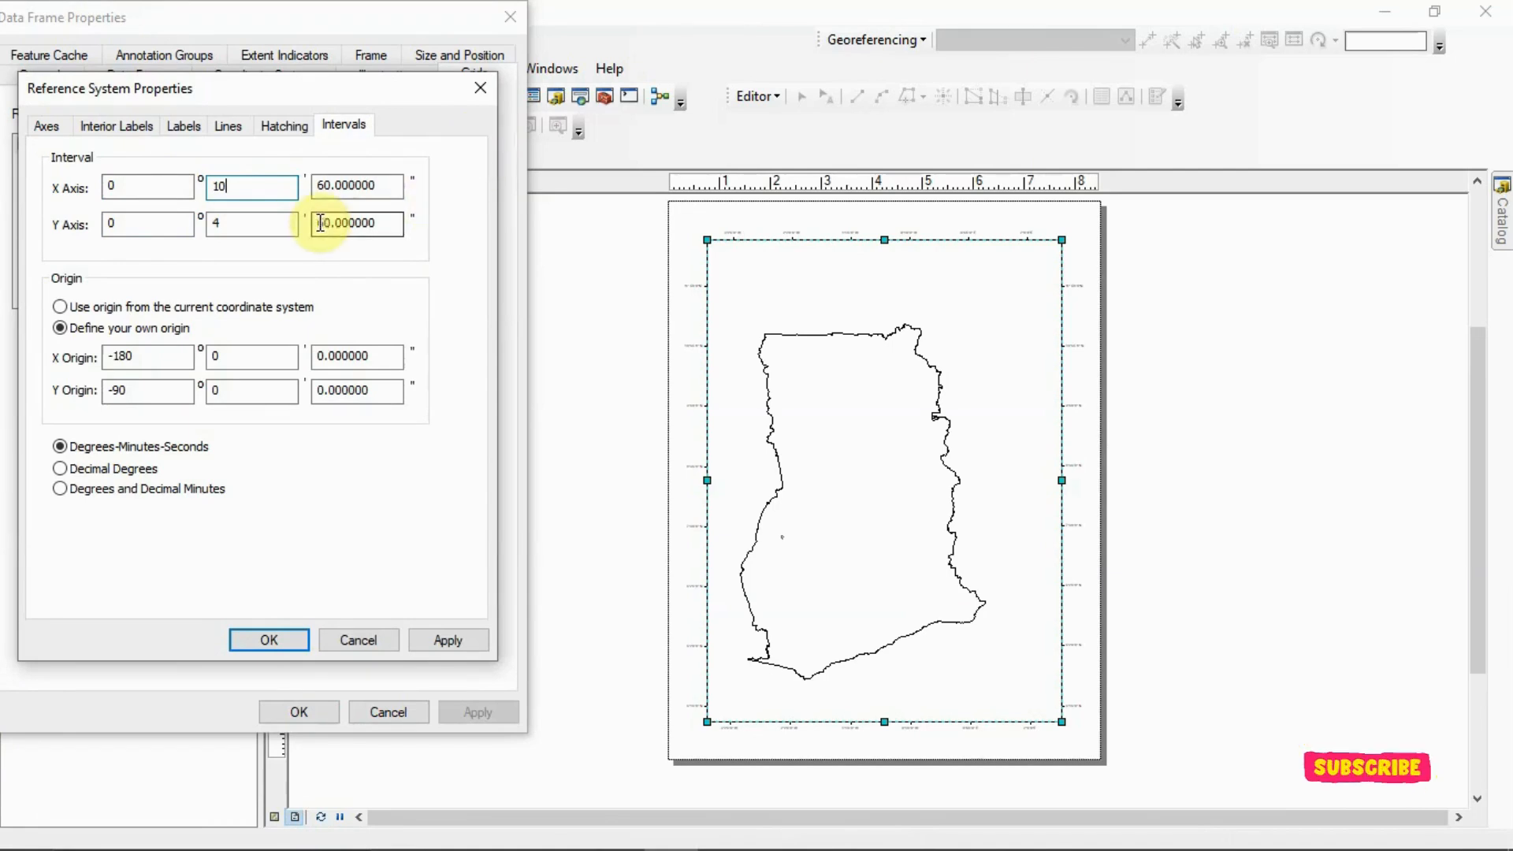
pyautogui.doubleClick(293, 230)
pyautogui.press('BackSpace')
pyautogui.write('1')
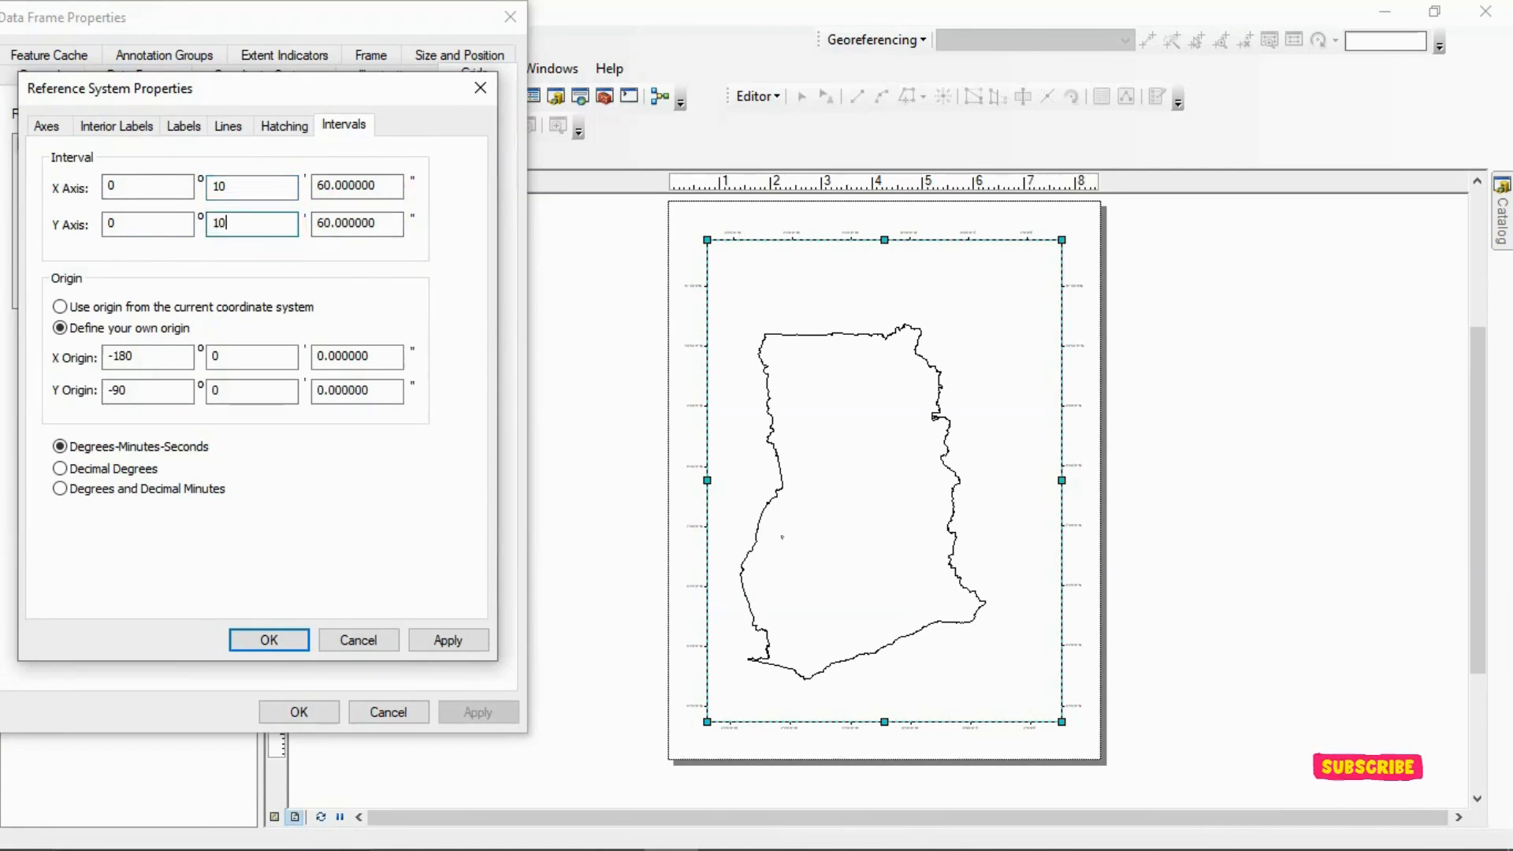
pyautogui.write('0')
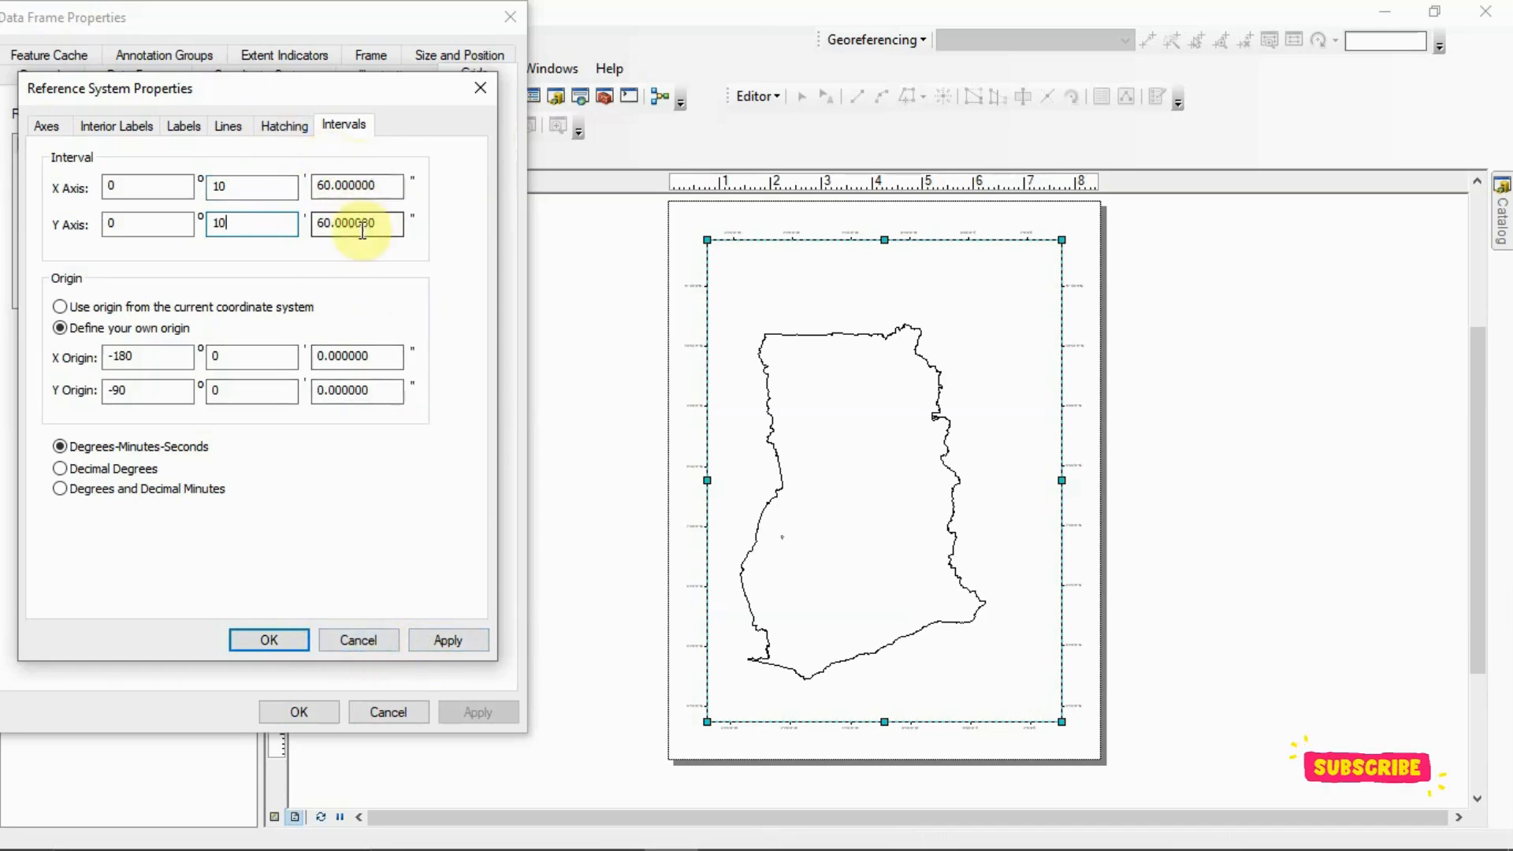
# Apply the interval of 0 degrees and 10 minutes to the graticule, accepting the differing coordinate system
pyautogui.click(446, 640)
pyautogui.click(265, 640)
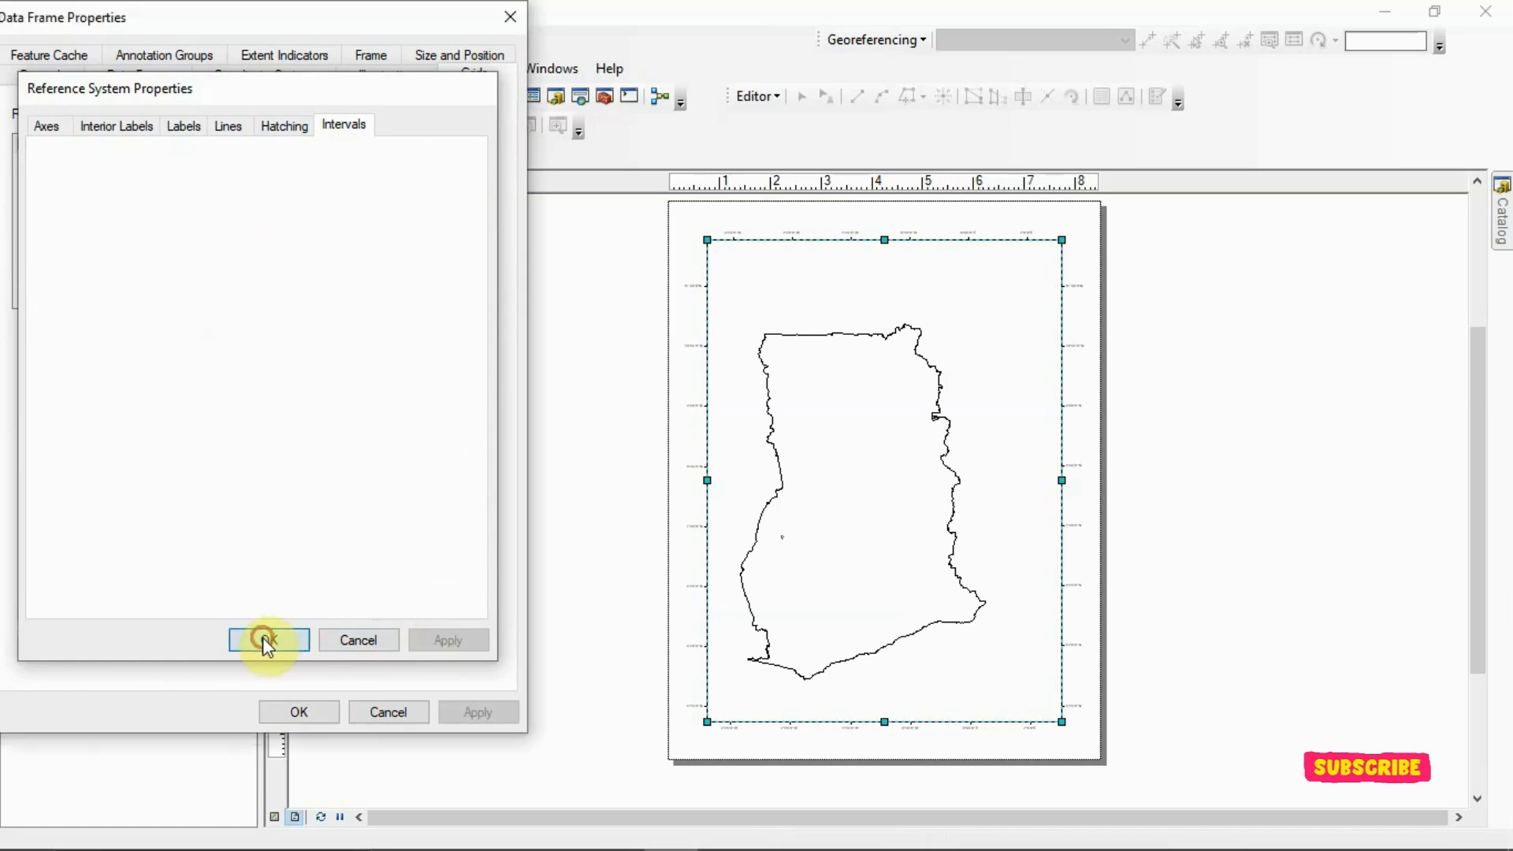
pyautogui.click(439, 714)
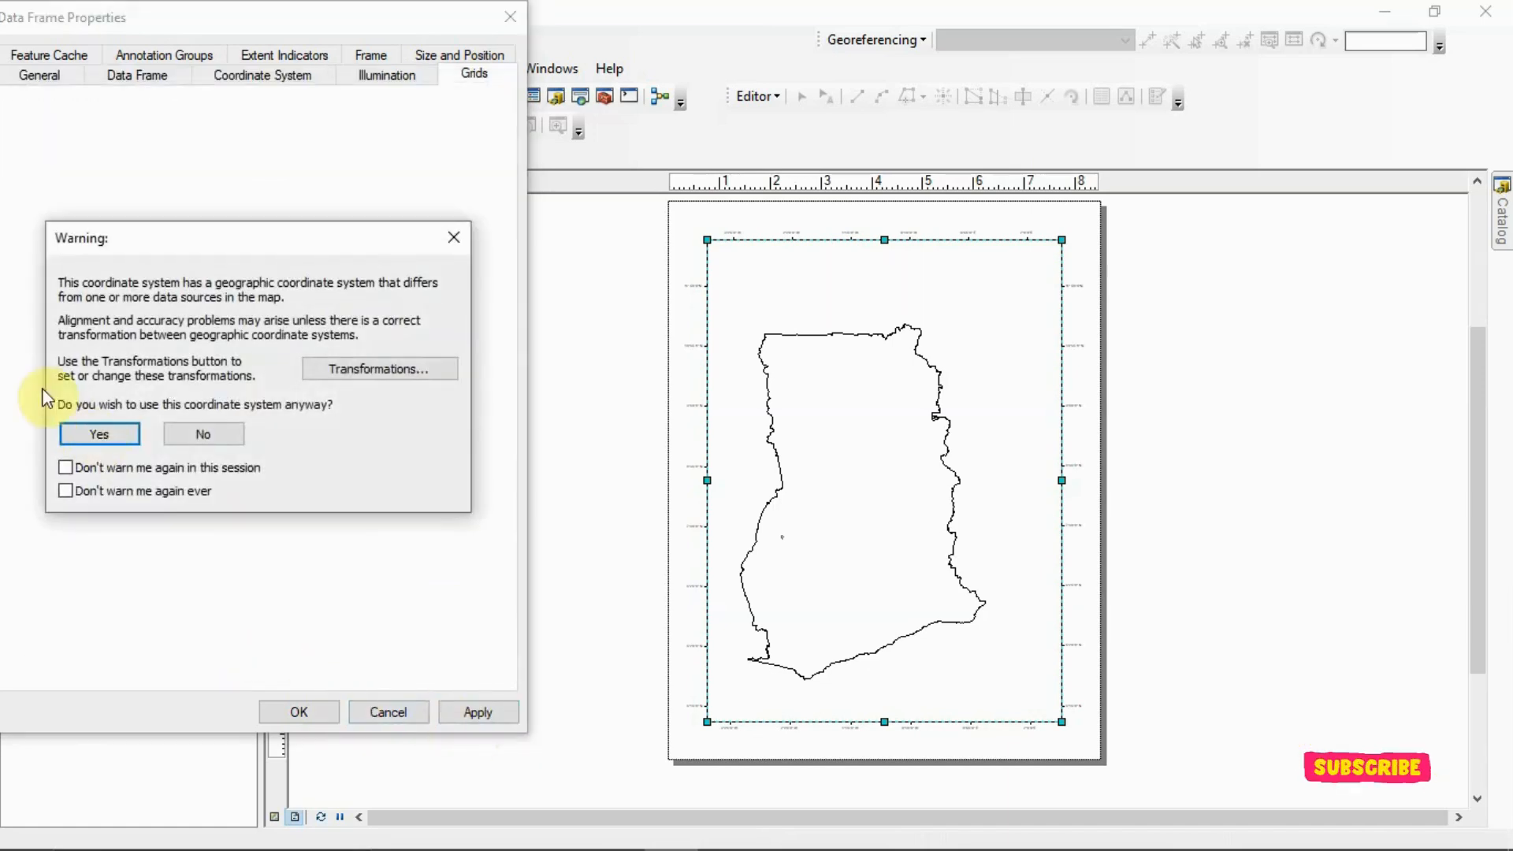
pyautogui.click(95, 432)
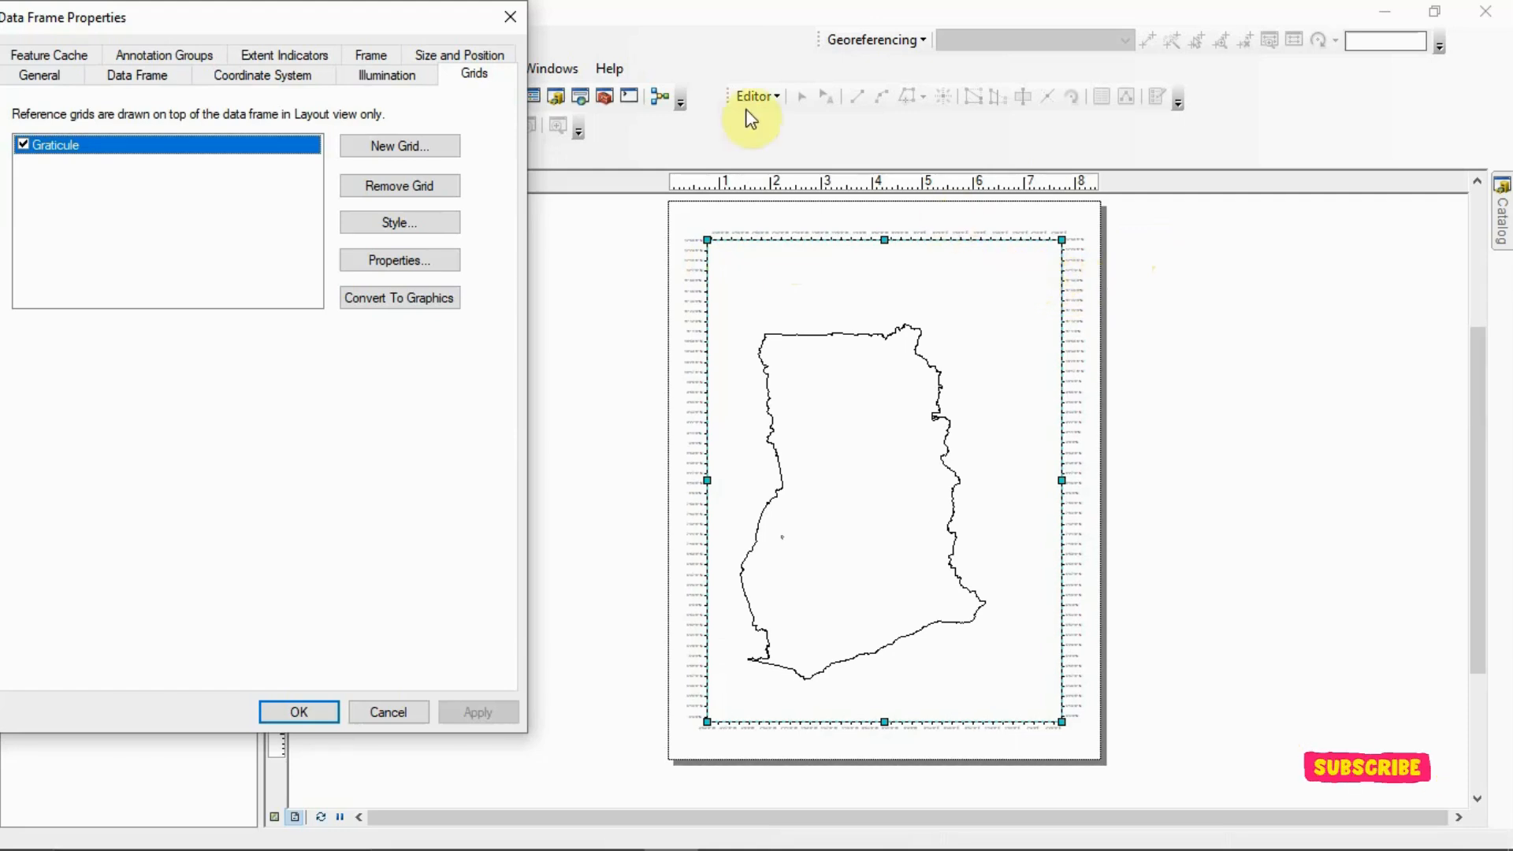
# Set the degrees part of the graticule's X axis and Y axis intervals to 1
pyautogui.click(371, 263)
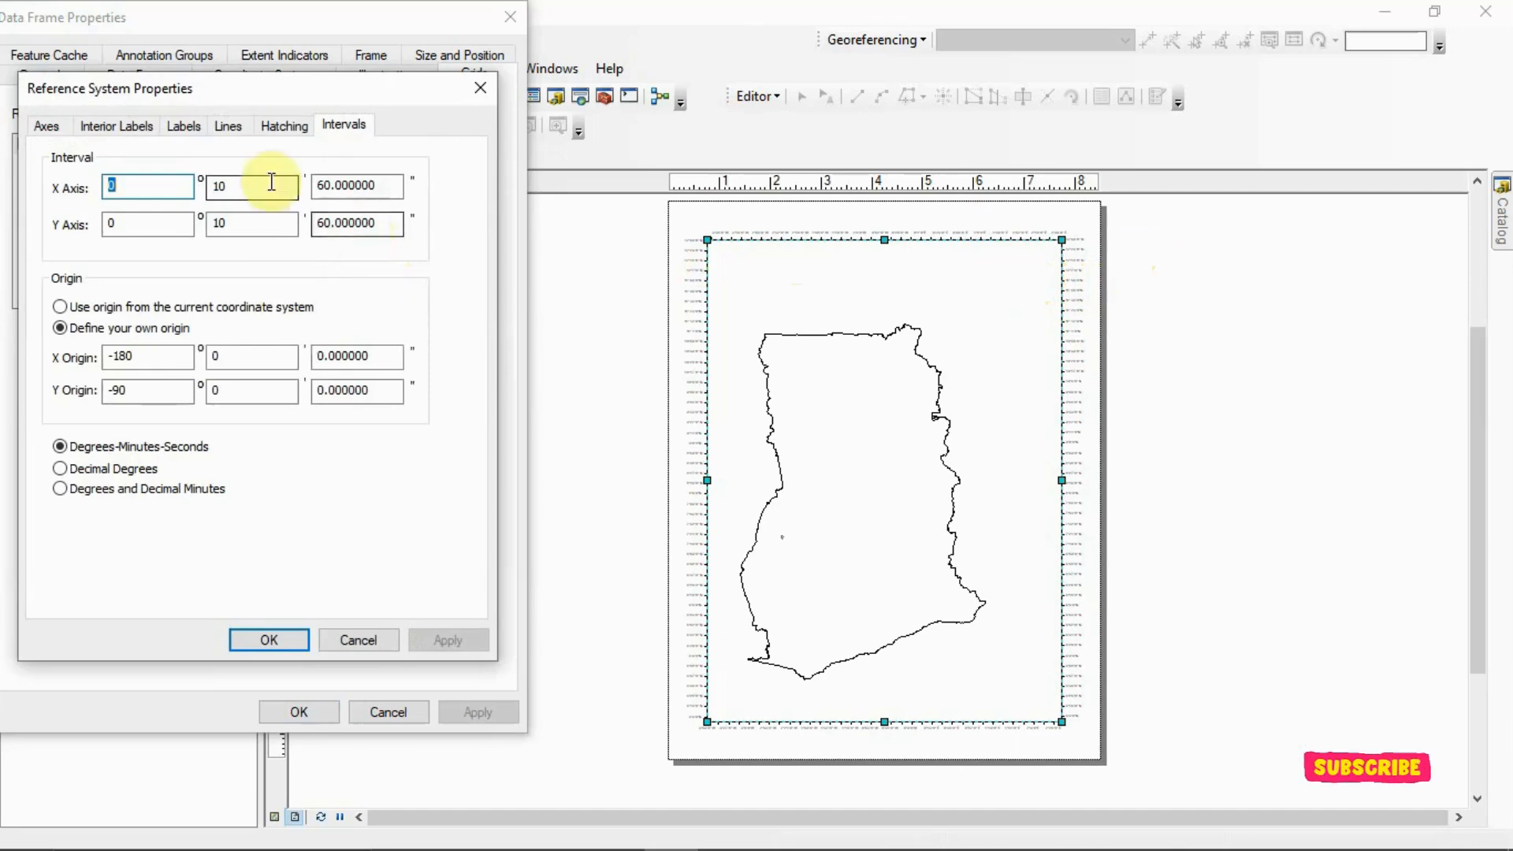
pyautogui.doubleClick(115, 185)
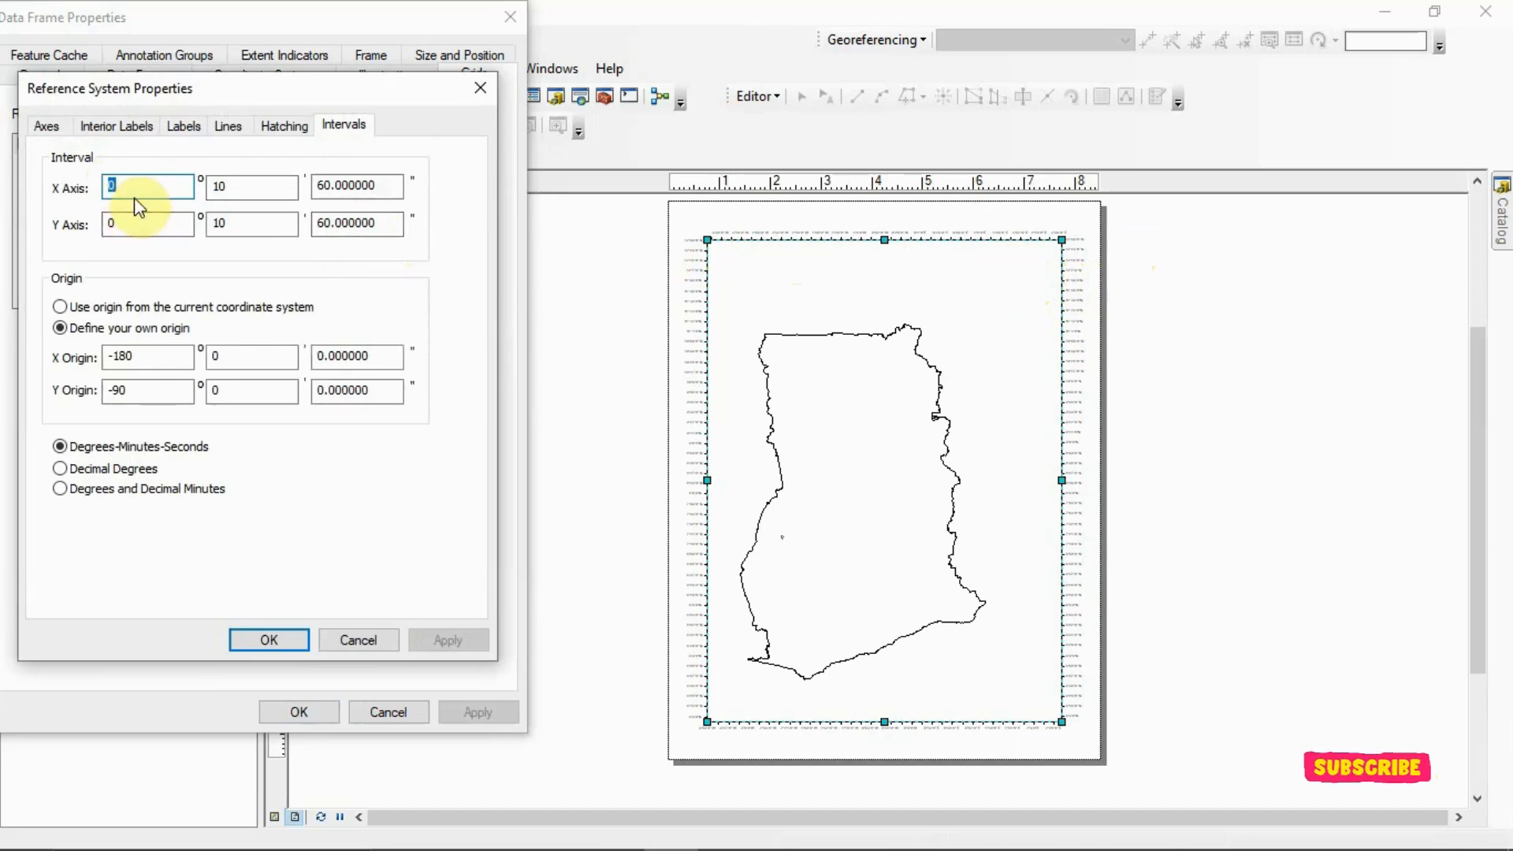
pyautogui.click(136, 191)
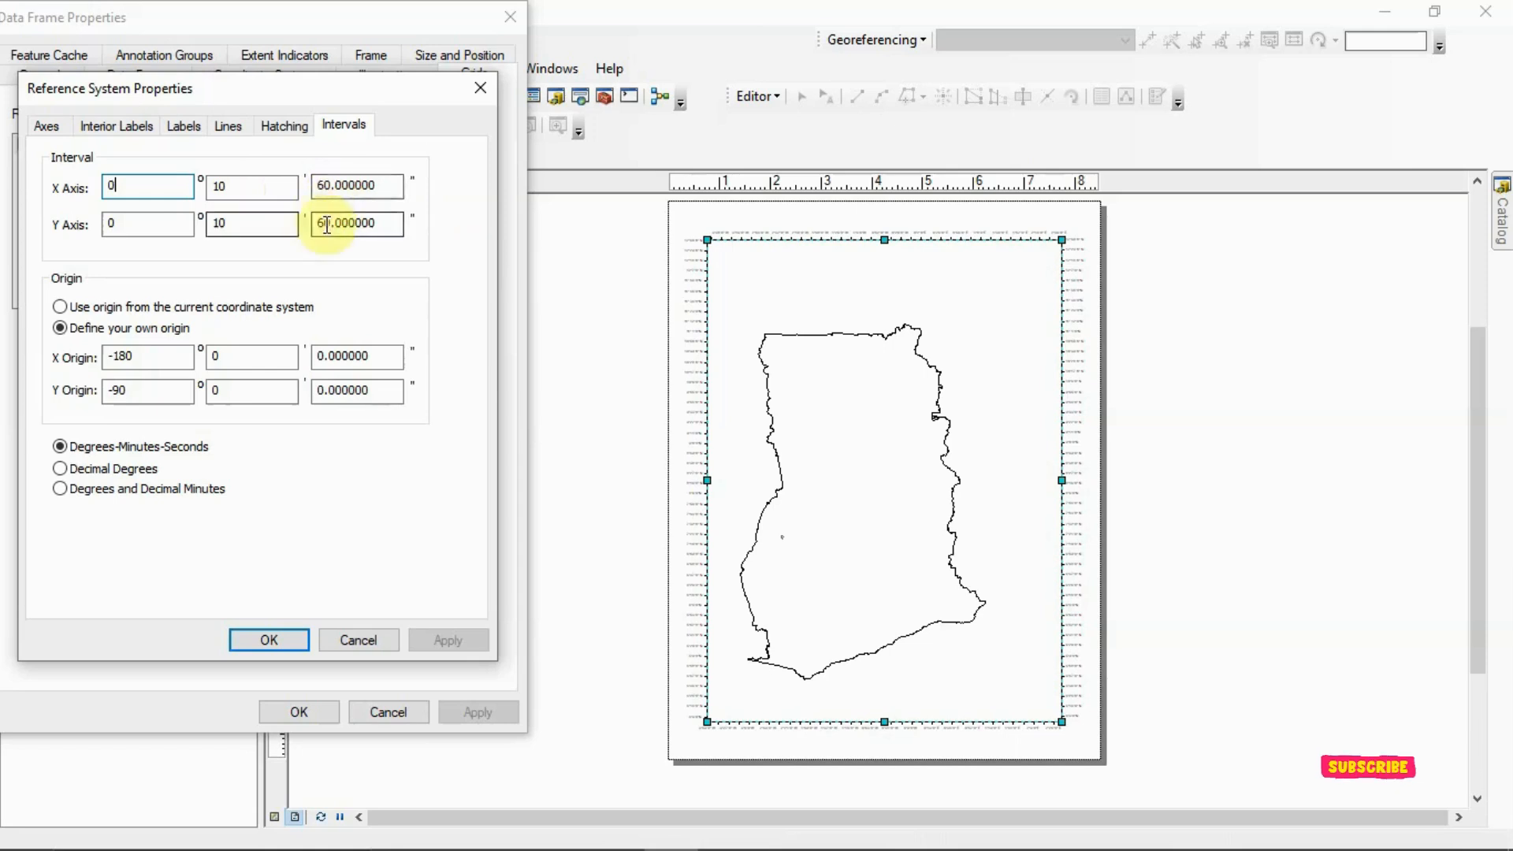
pyautogui.click(143, 183)
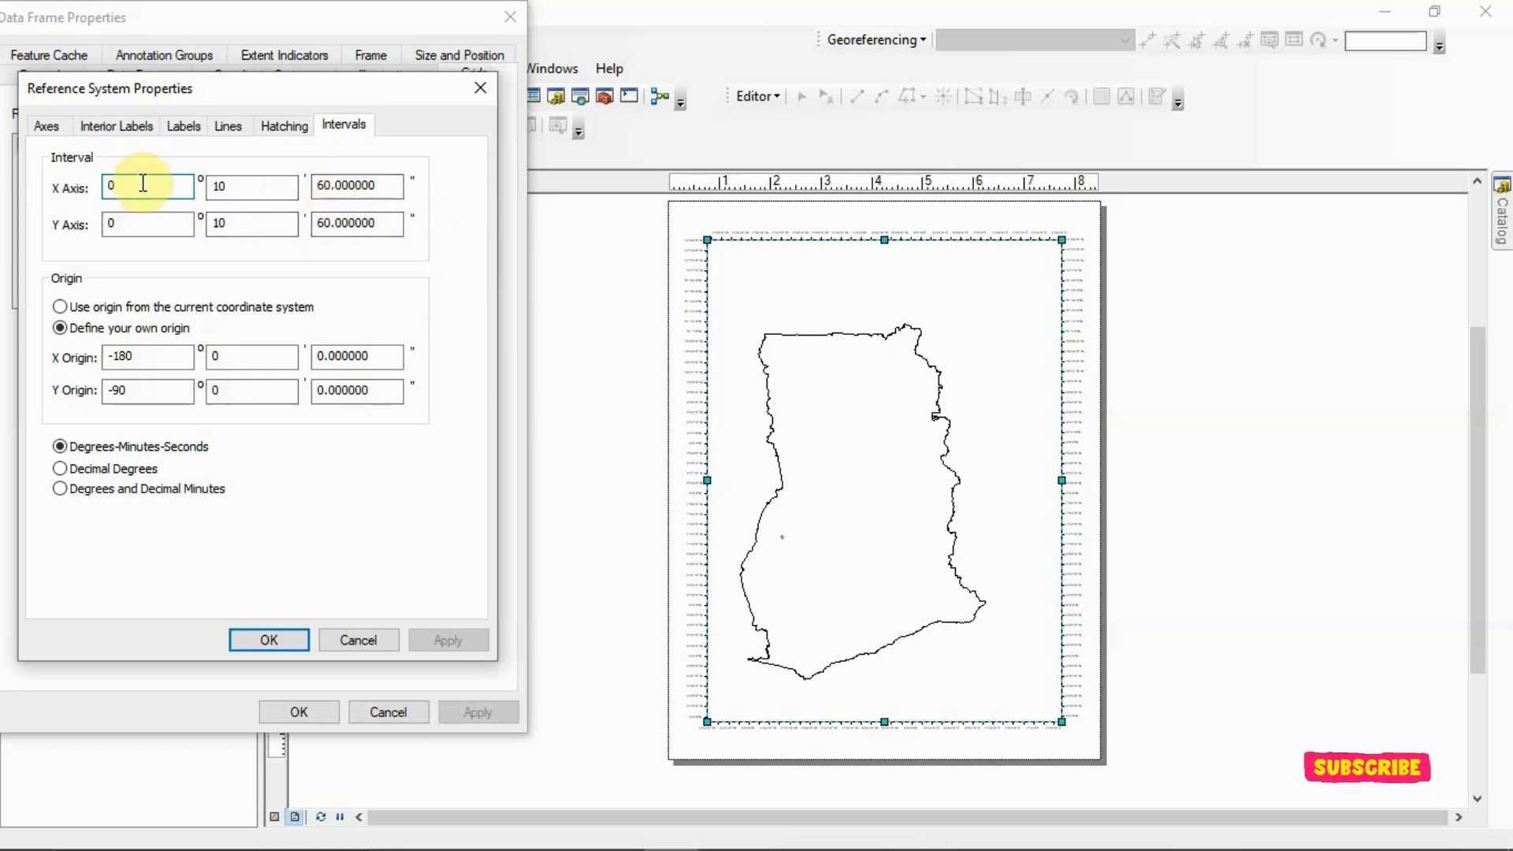
pyautogui.press('BackSpace')
pyautogui.write('1')
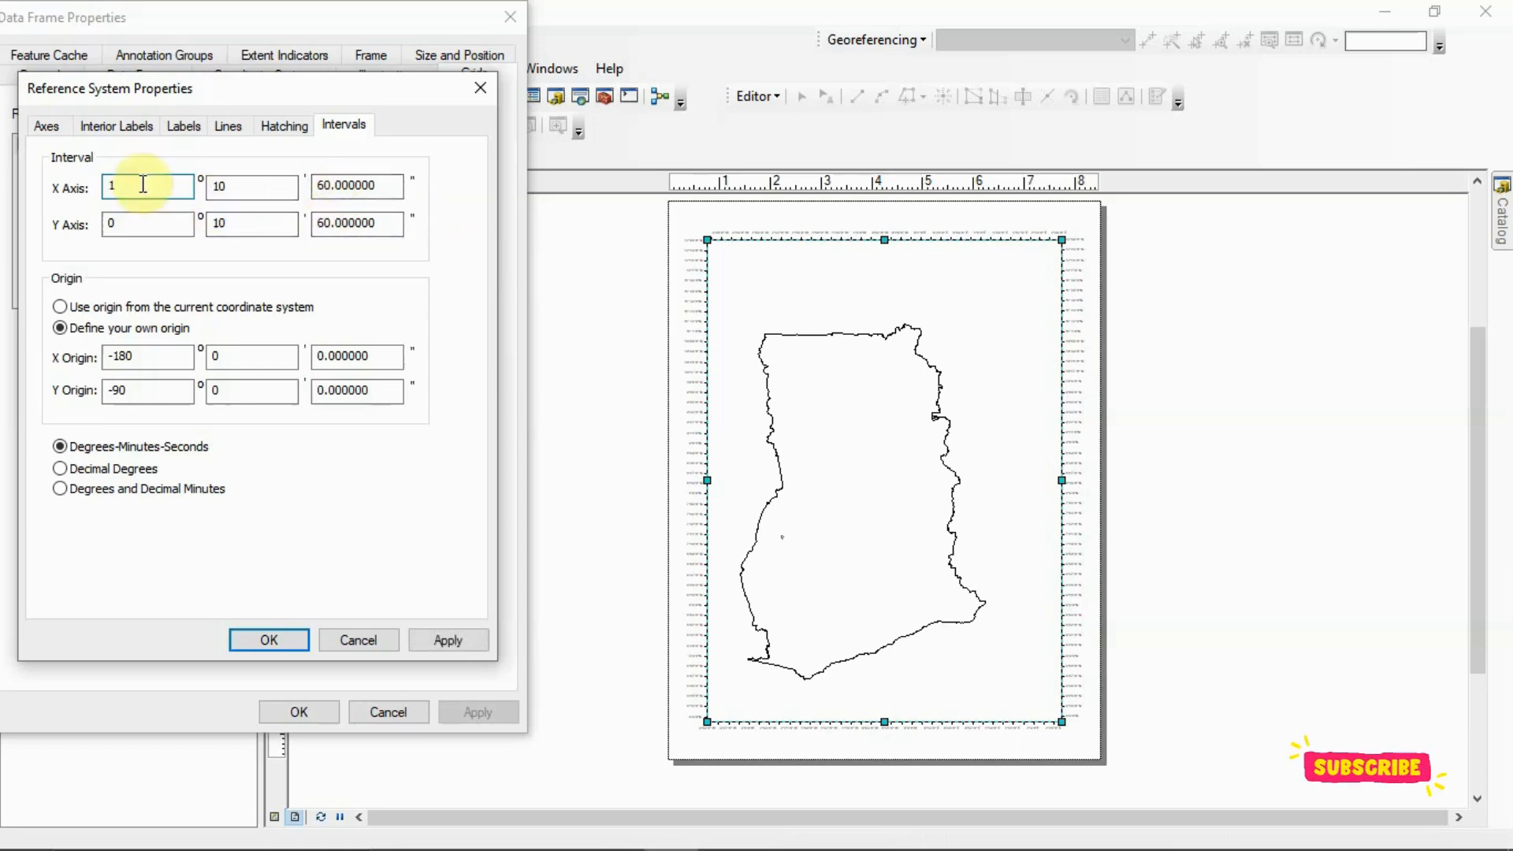
pyautogui.click(148, 224)
pyautogui.press('BackSpace')
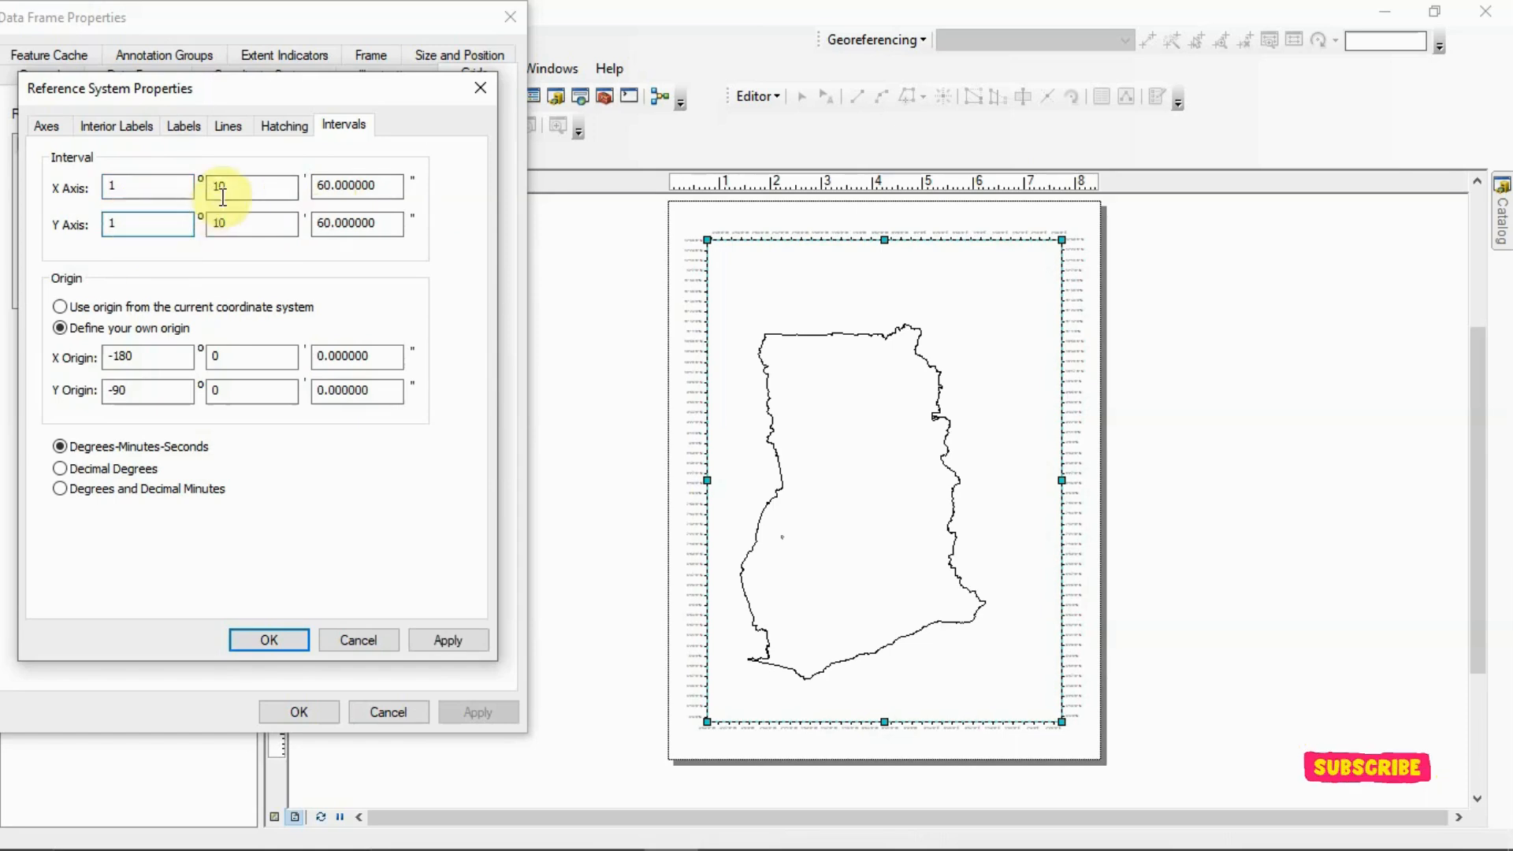
pyautogui.write('1')
# Apply the 1-degree 10-minute interval and close the data frame properties, accepting the differing coordinate system
pyautogui.click(418, 640)
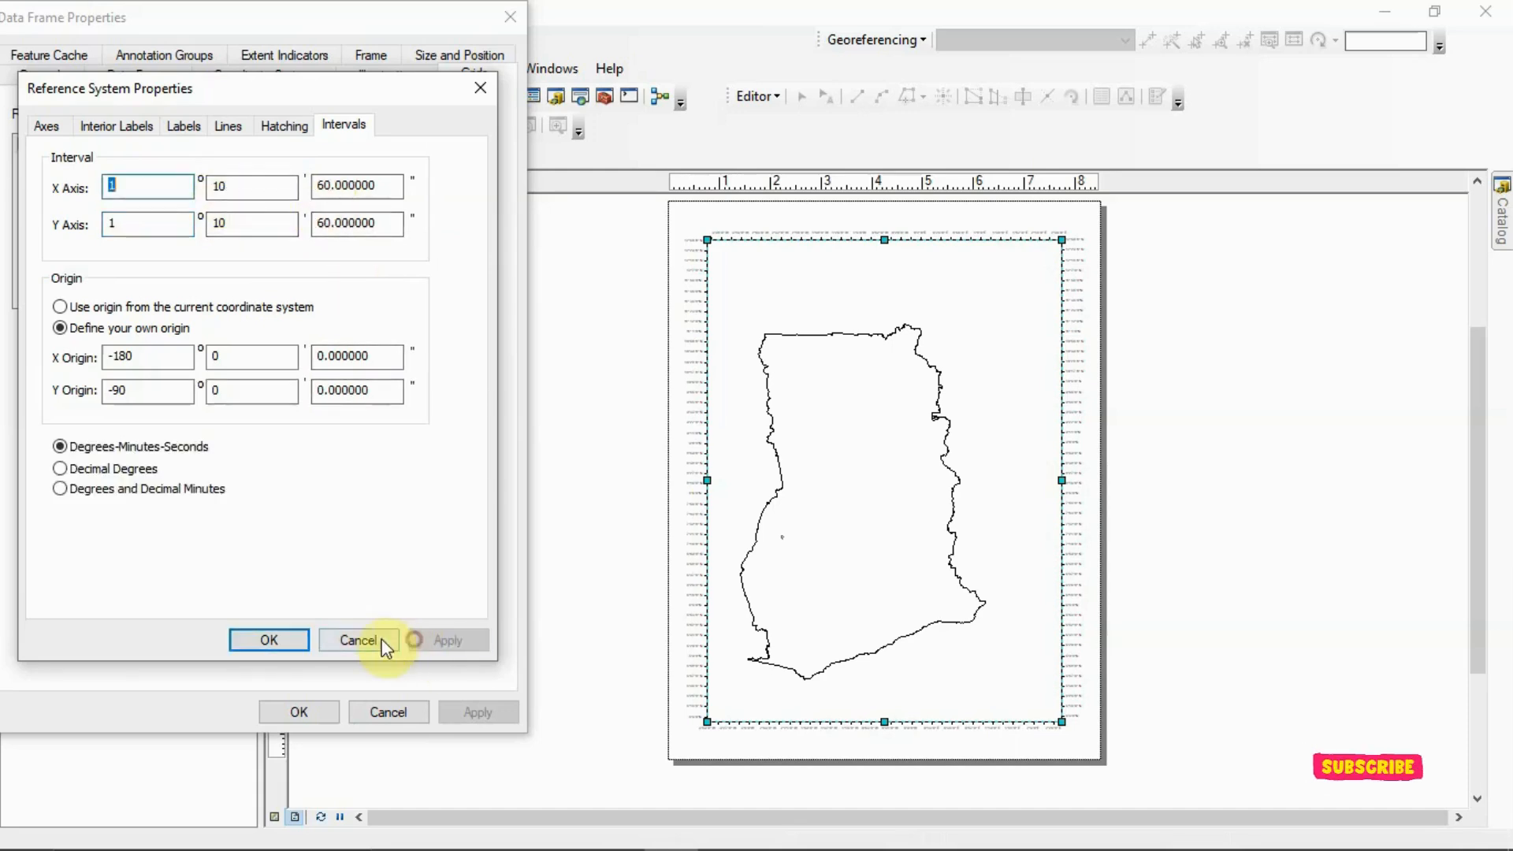
pyautogui.click(283, 638)
pyautogui.click(469, 713)
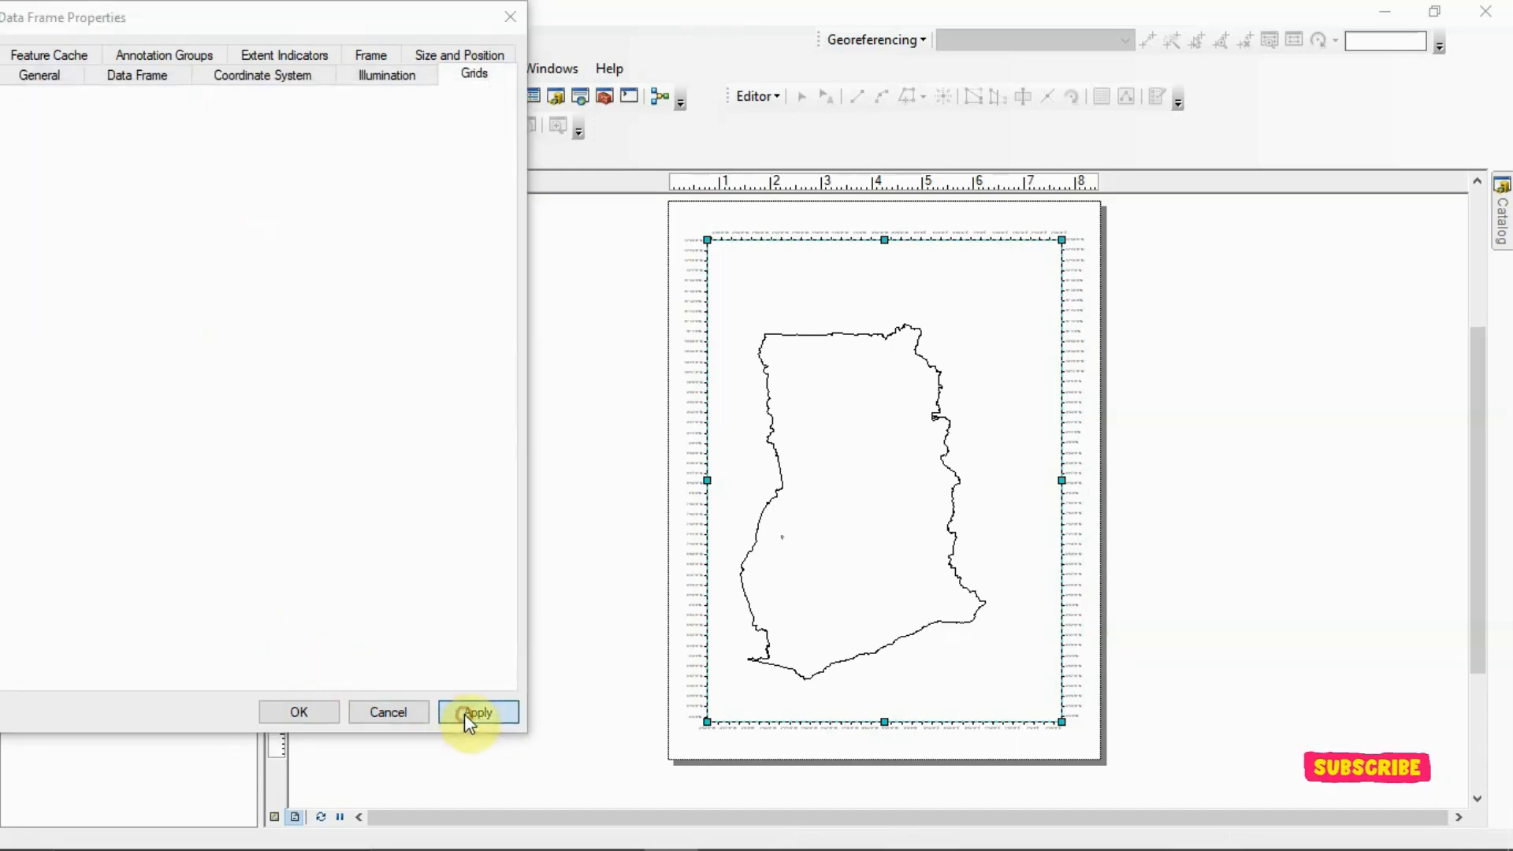
pyautogui.click(134, 438)
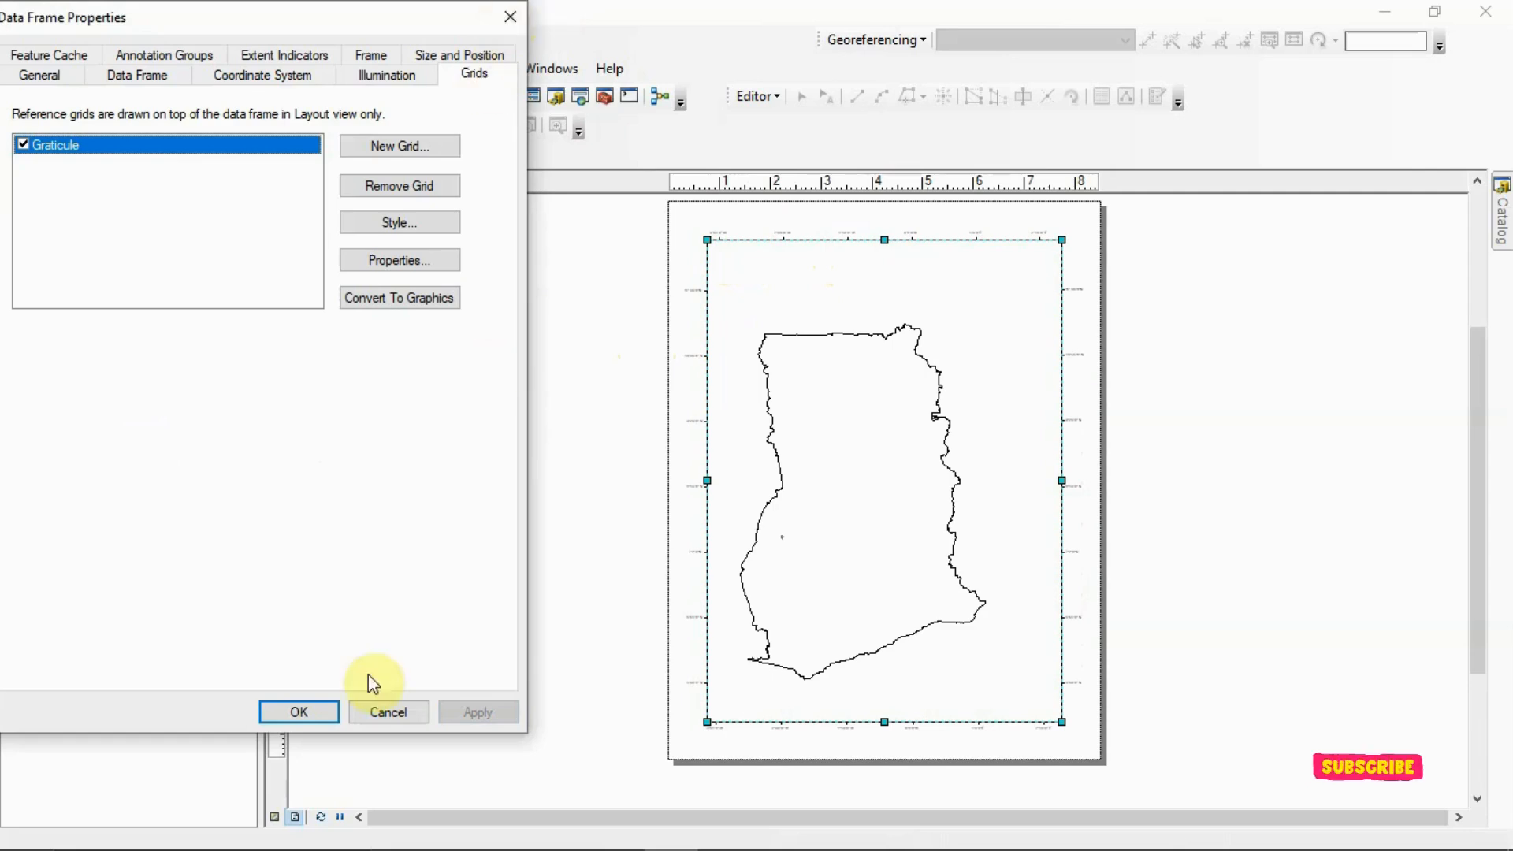
pyautogui.click(329, 712)
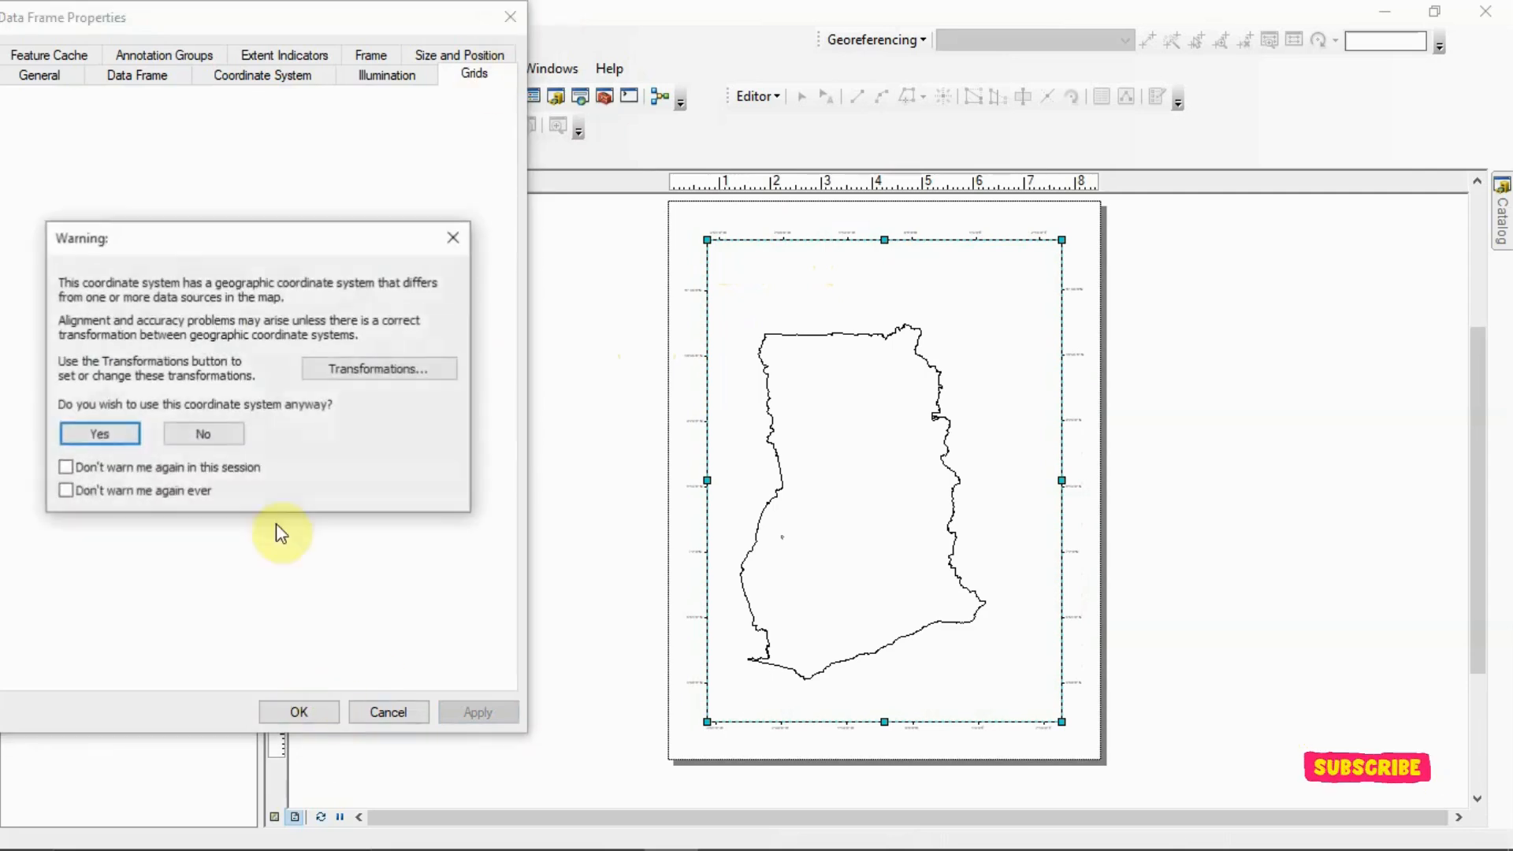
pyautogui.click(110, 429)
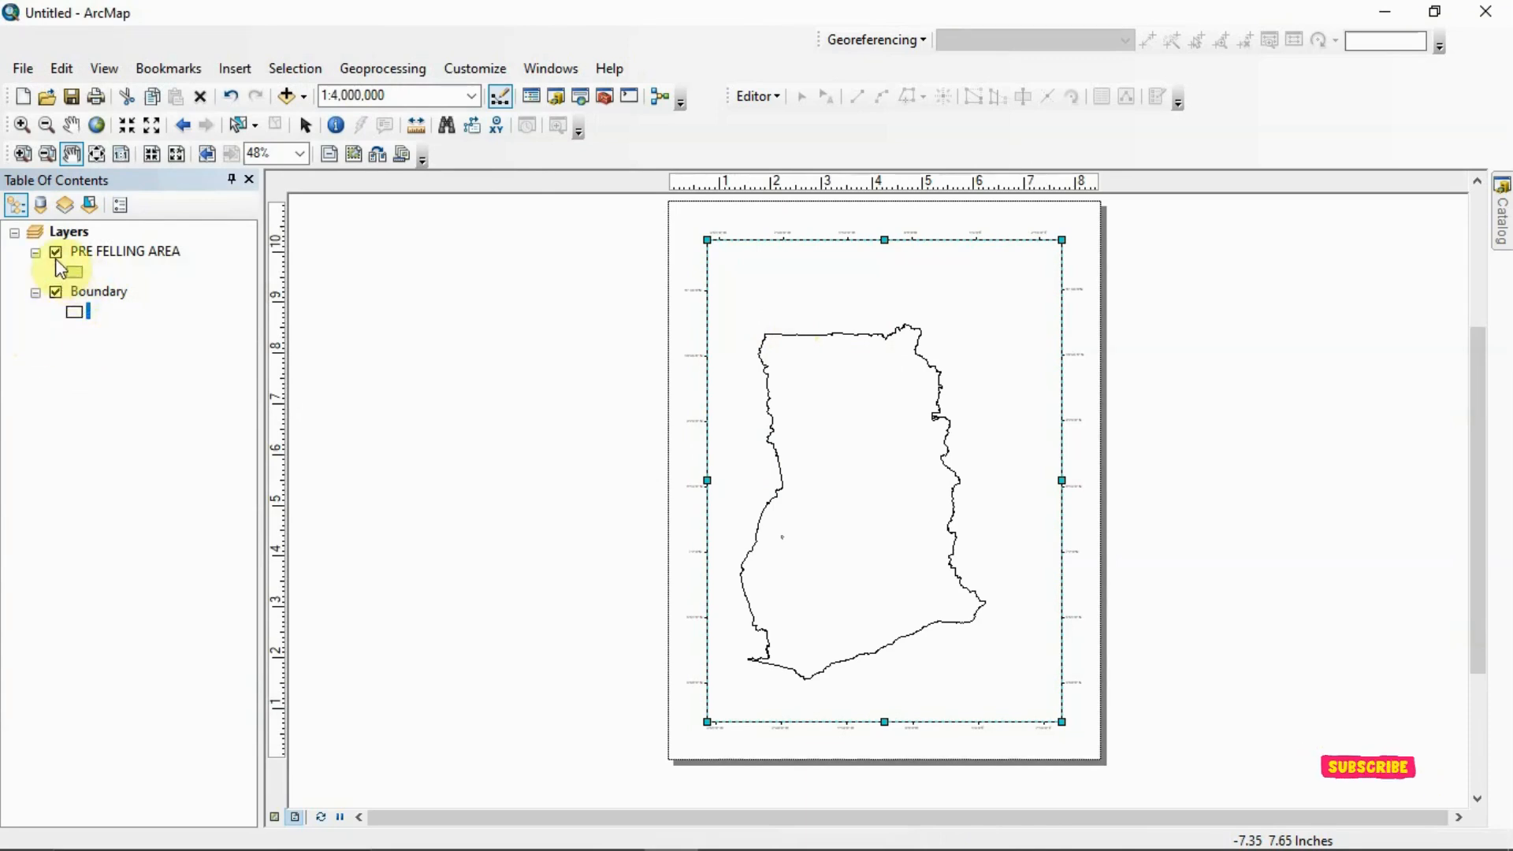
# Hide the Boundary layer and zoom the data frame to the PRE FELLING AREA layer
pyautogui.click(55, 292)
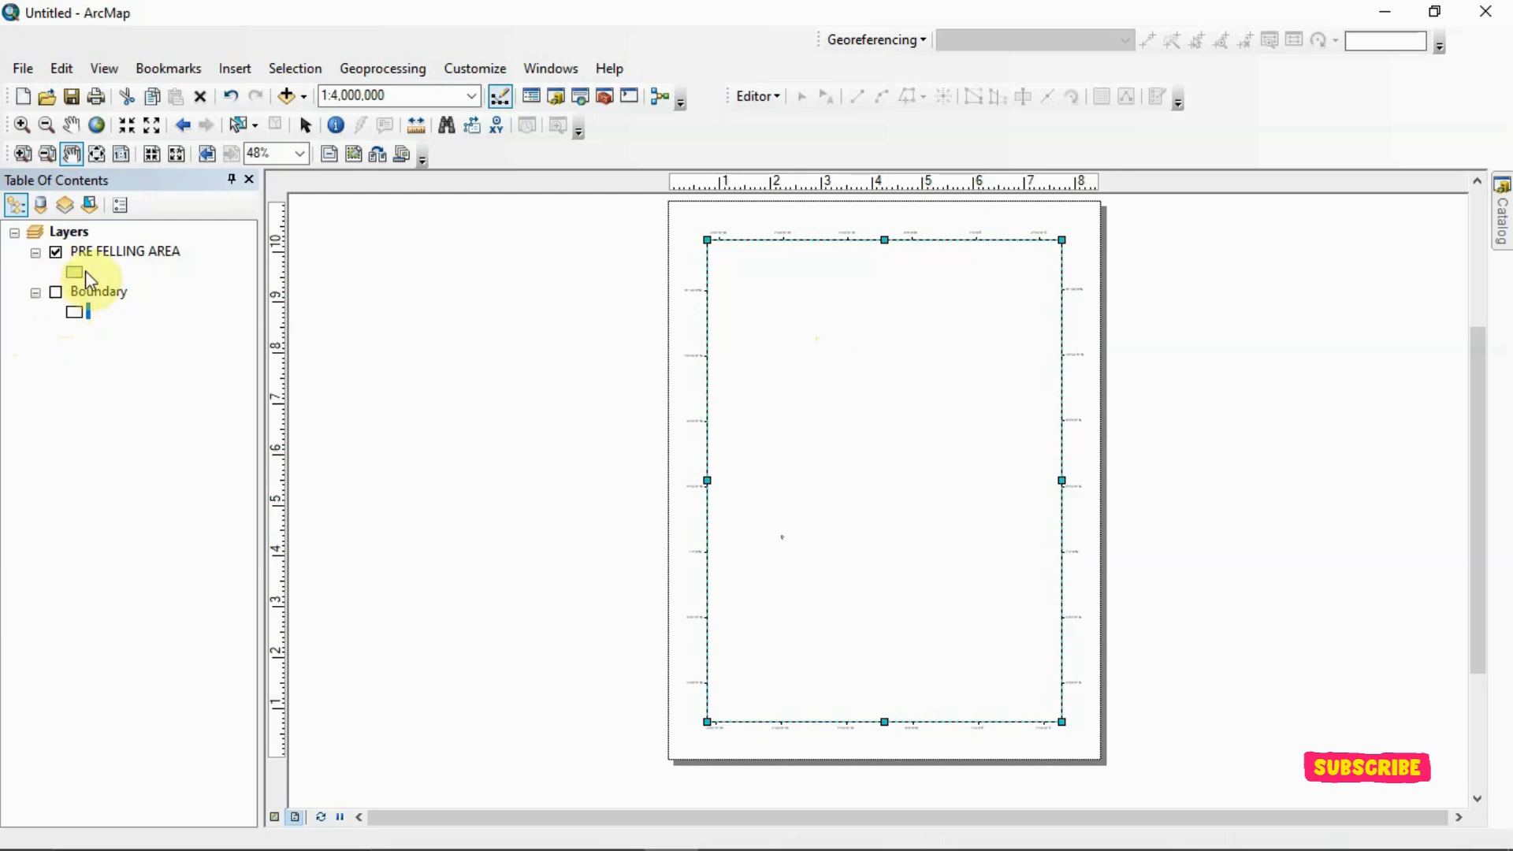
pyautogui.rightClick(104, 251)
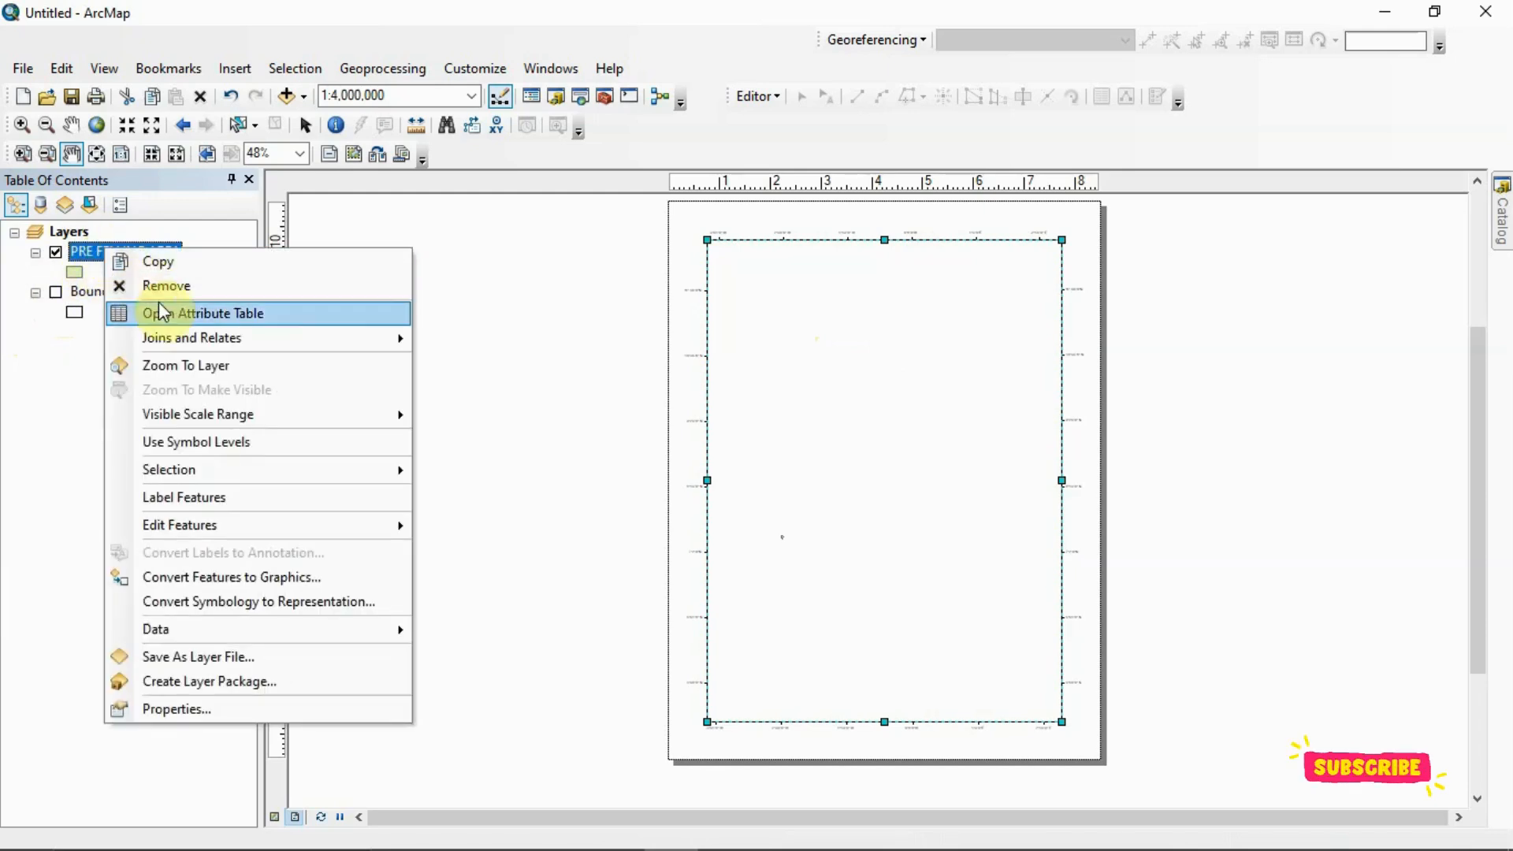
pyautogui.click(207, 373)
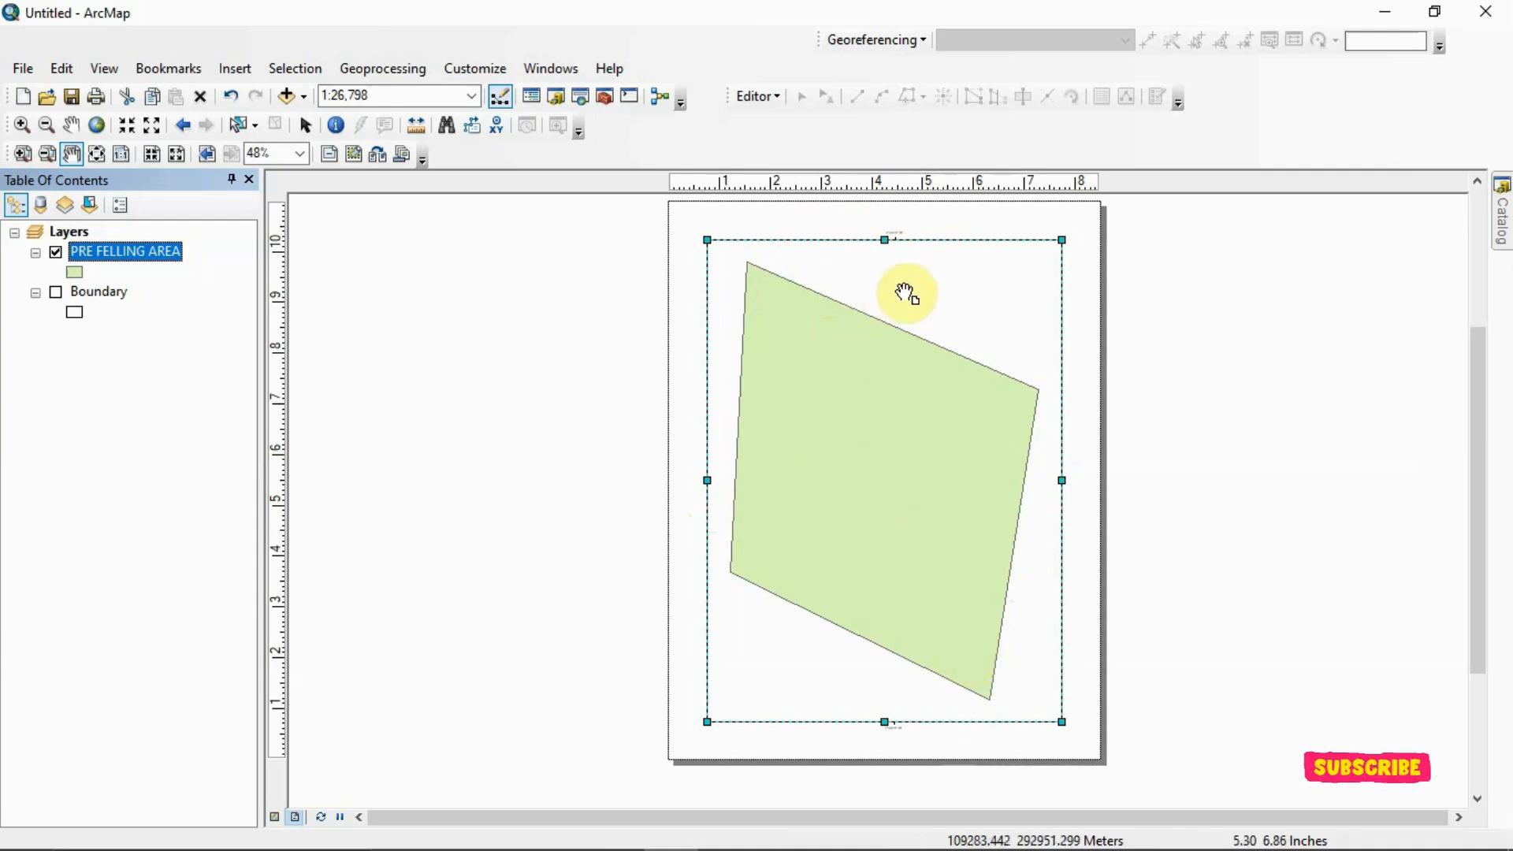
# Open the data frame's graticule interval settings and set the seconds part of the X axis and Y axis intervals to 10
pyautogui.rightClick(932, 653)
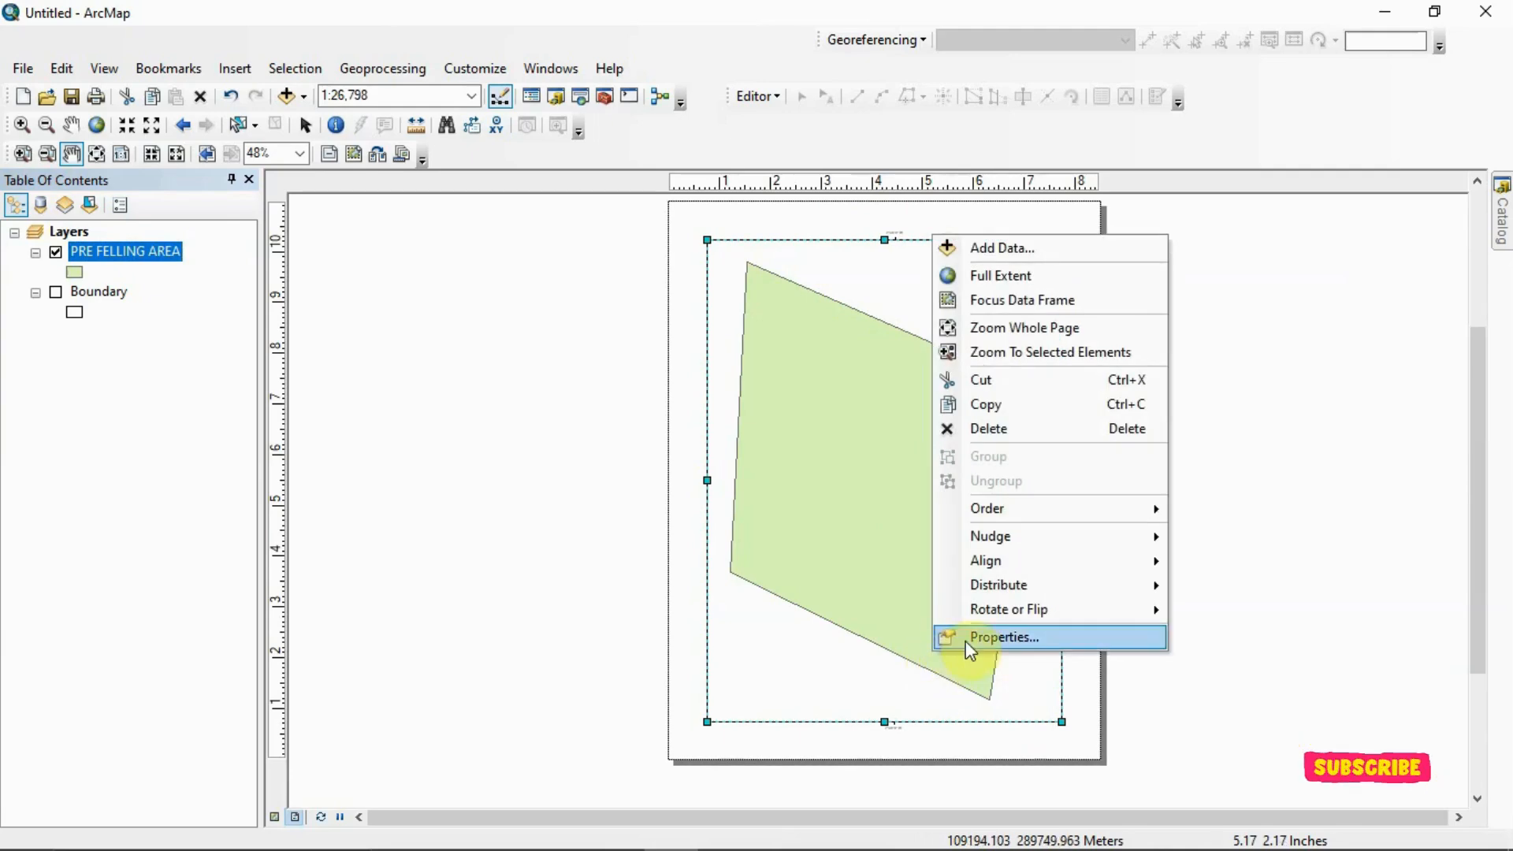
pyautogui.click(967, 638)
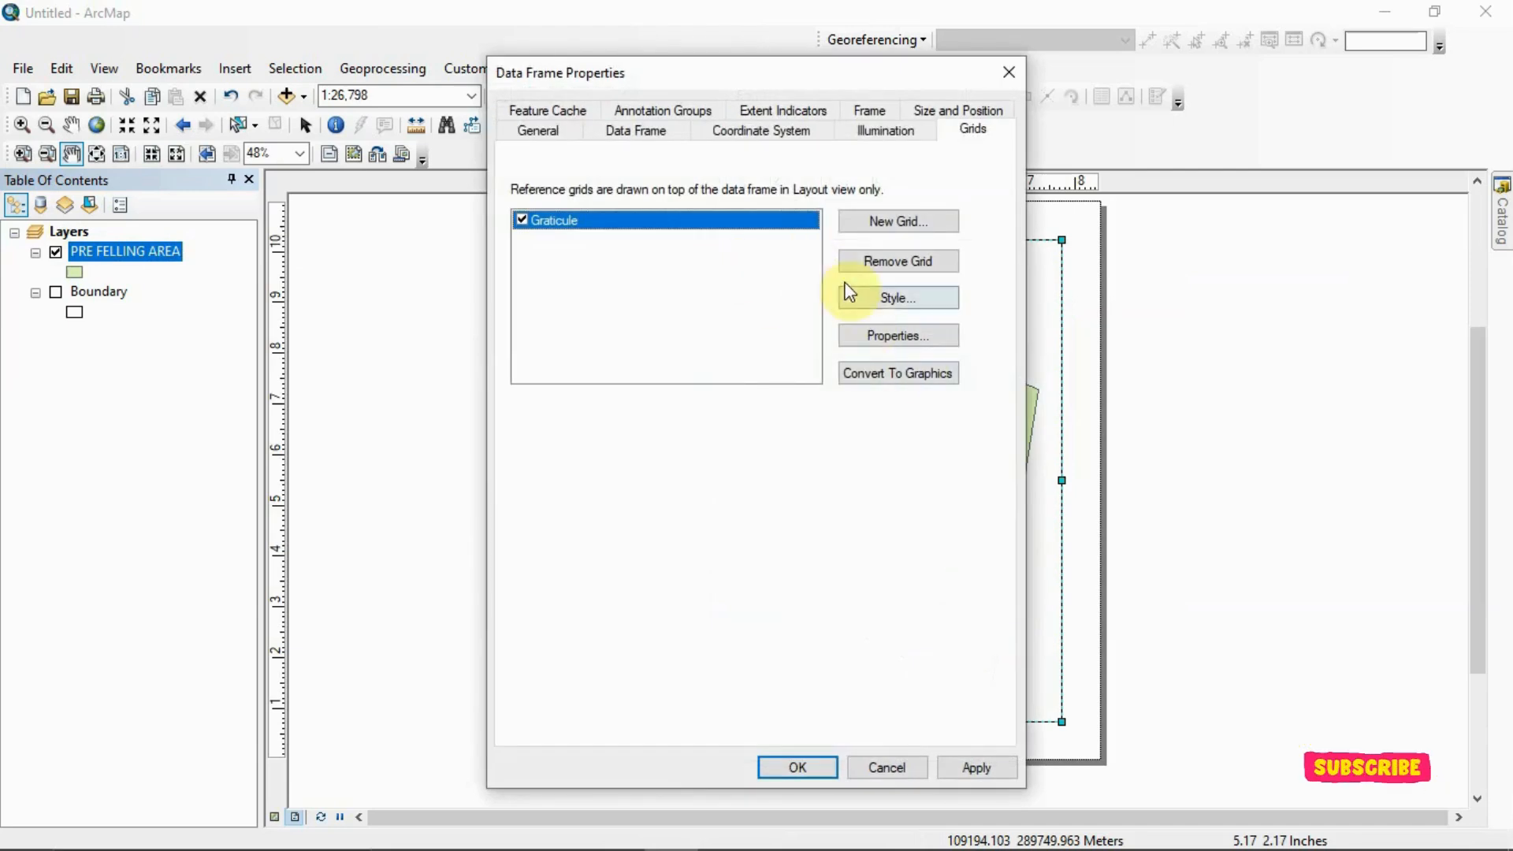
pyautogui.click(861, 341)
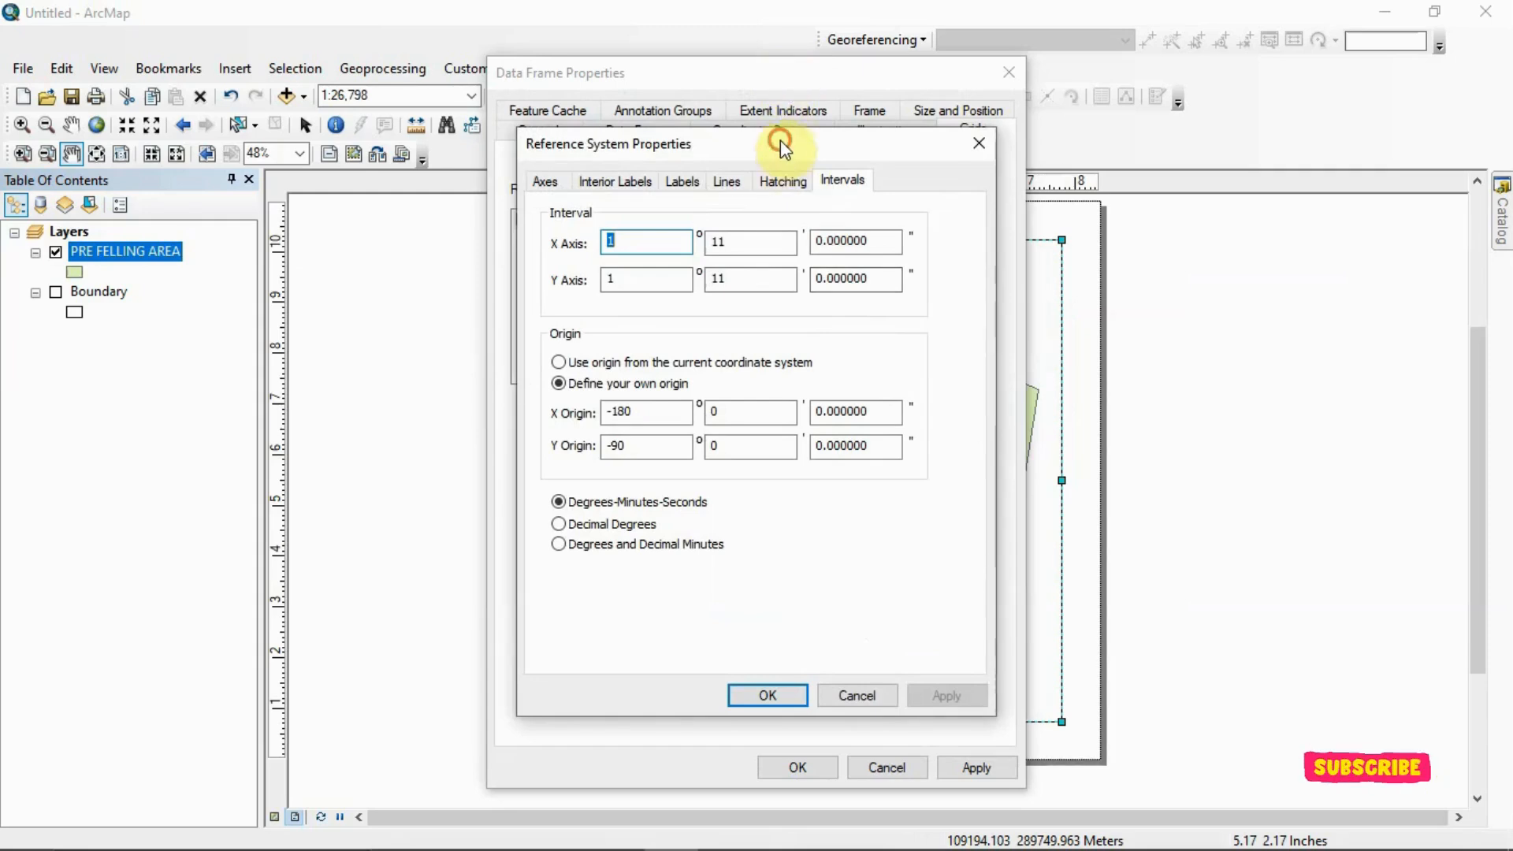
pyautogui.moveTo(782, 144); pyautogui.dragTo(254, 159)
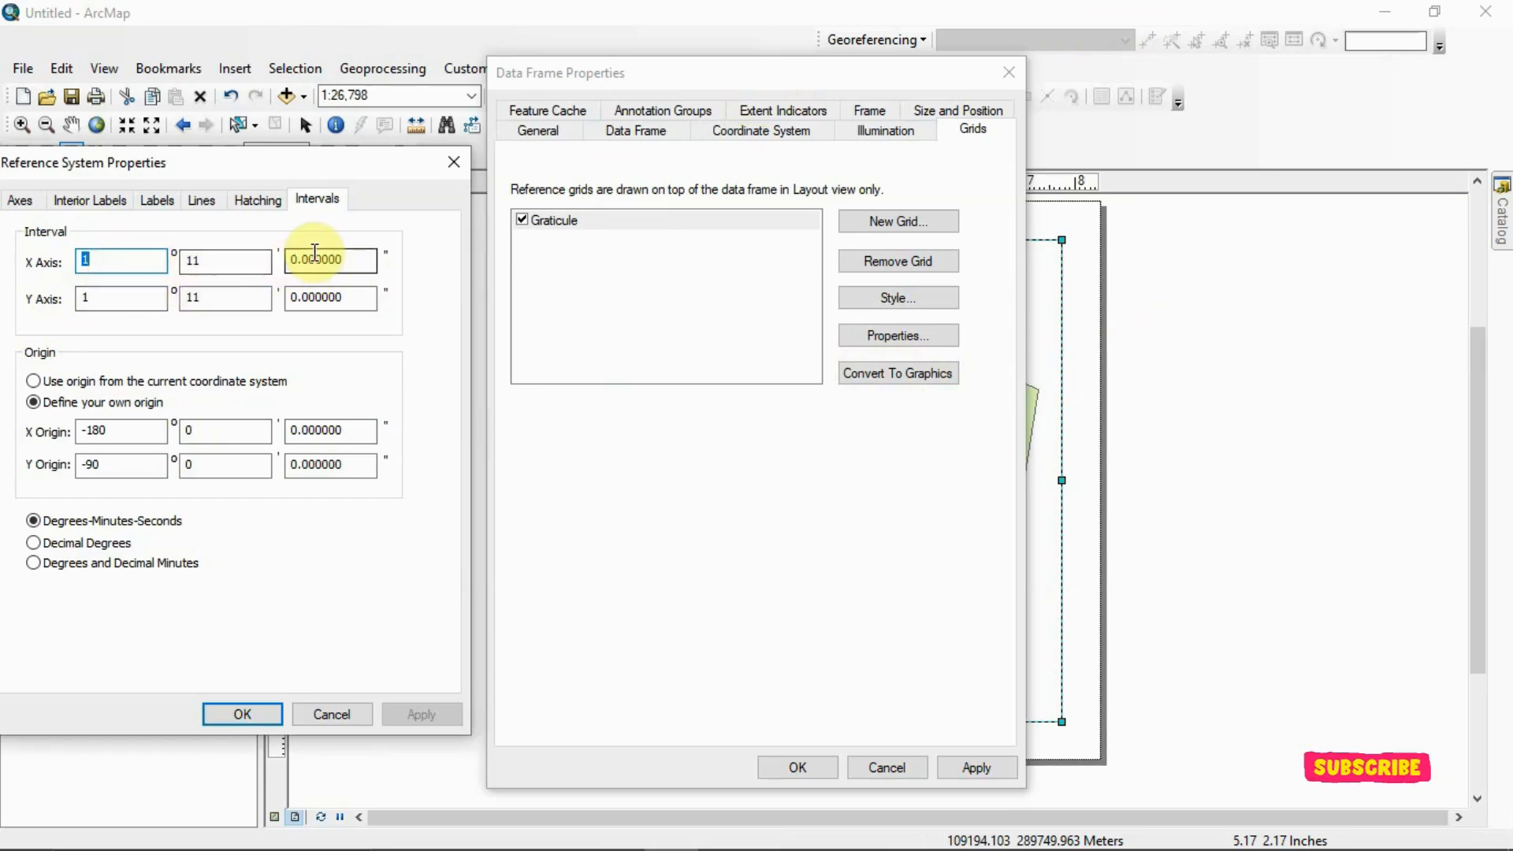
pyautogui.doubleClick(331, 259)
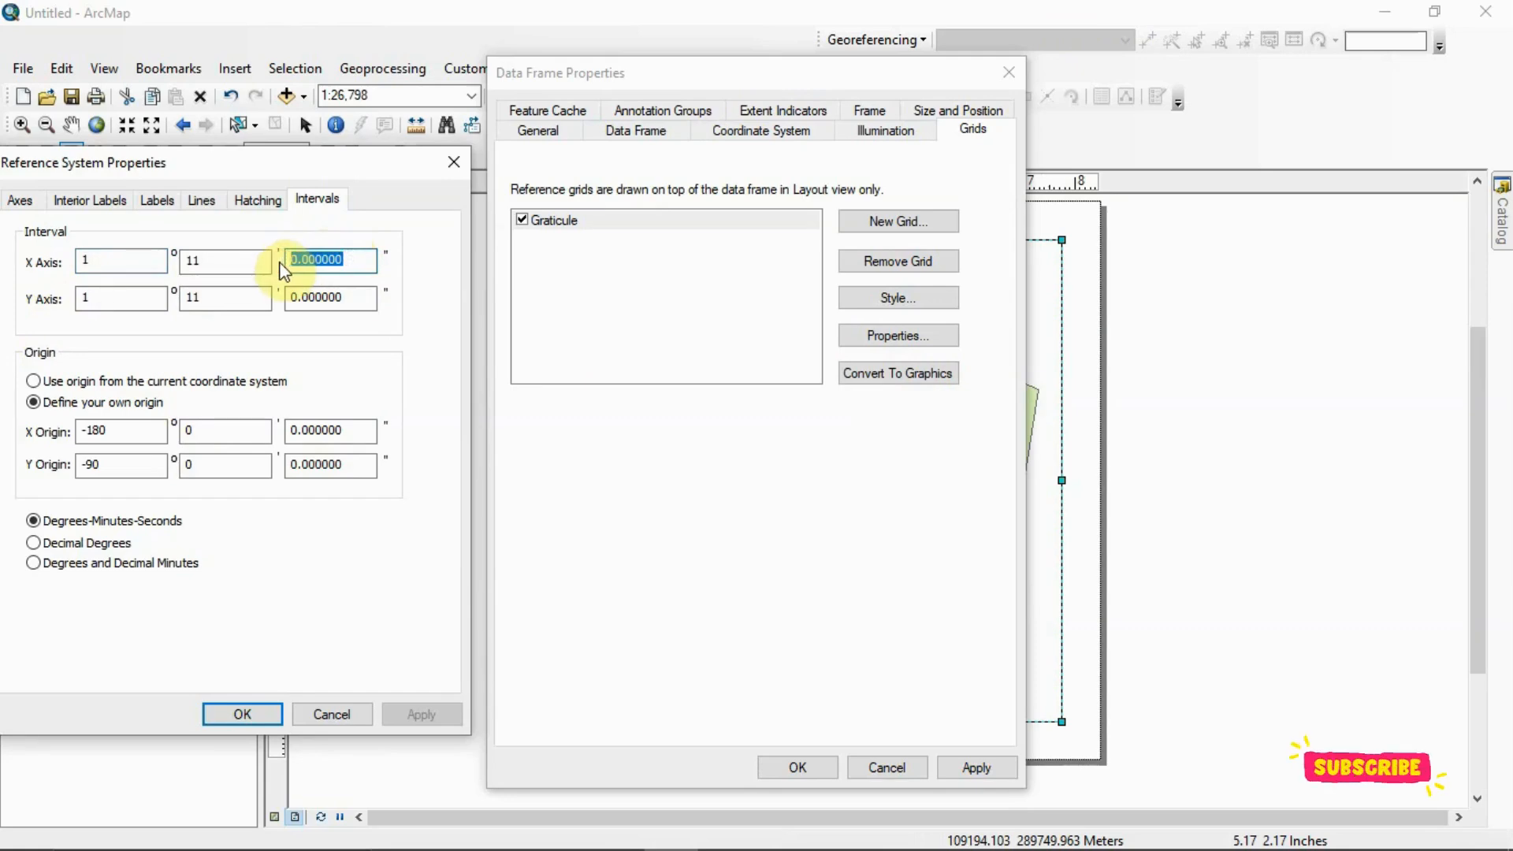
pyautogui.write('10')
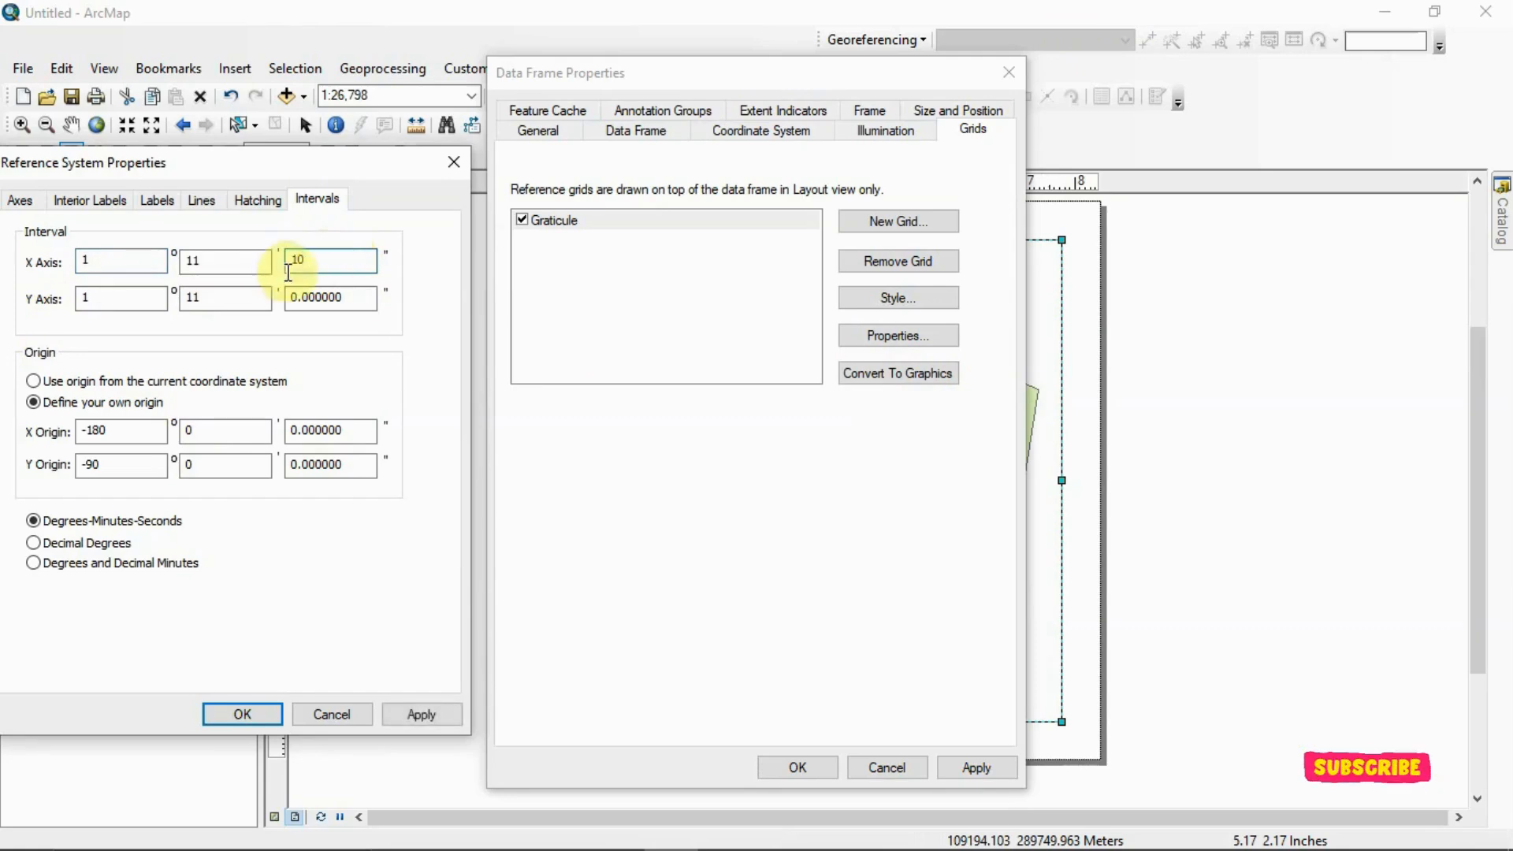
pyautogui.doubleClick(350, 297)
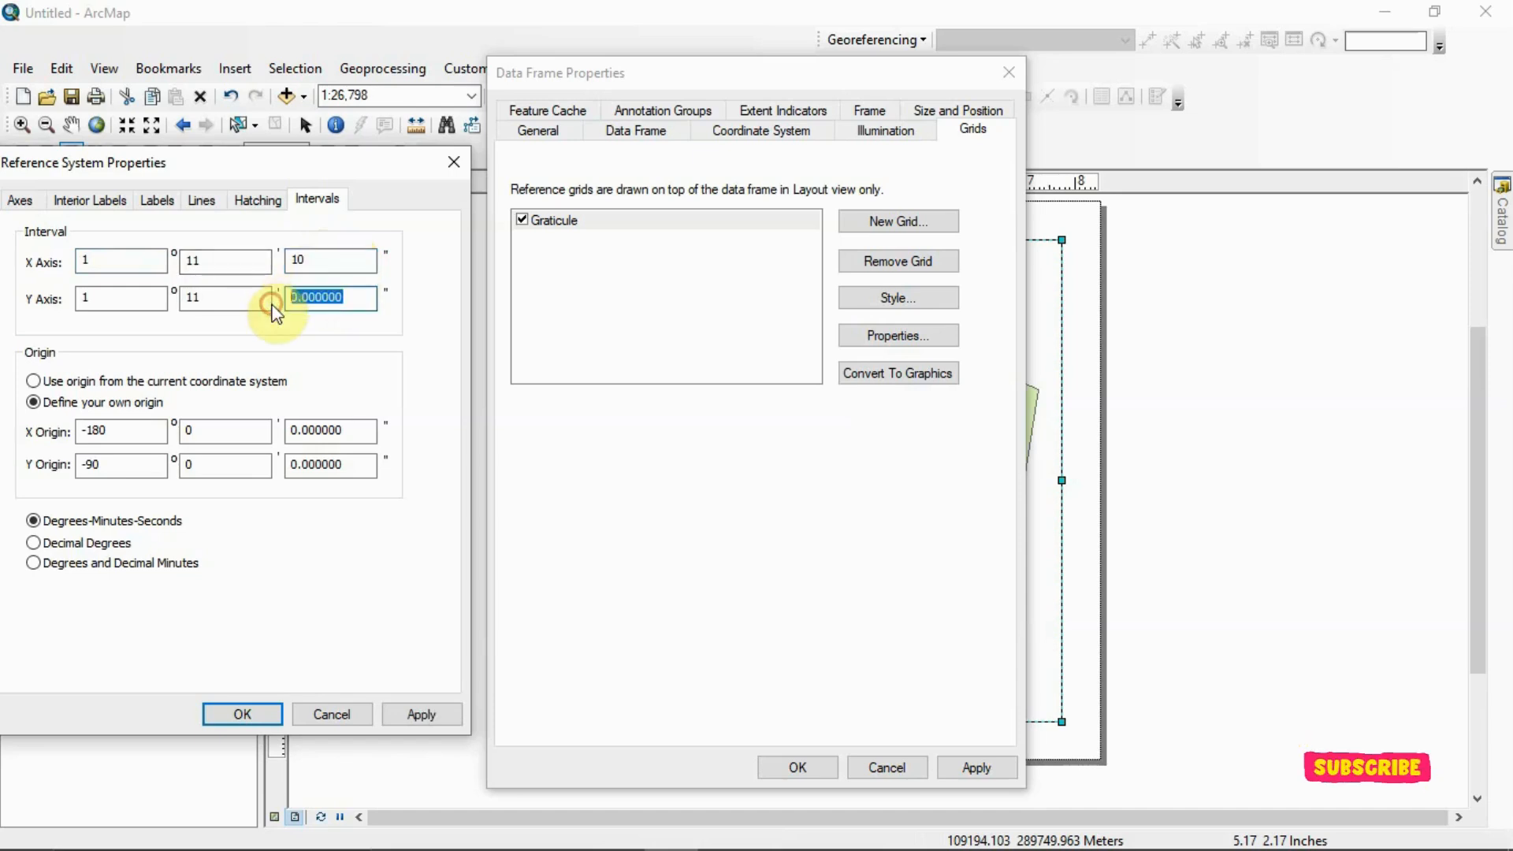
pyautogui.write('10')
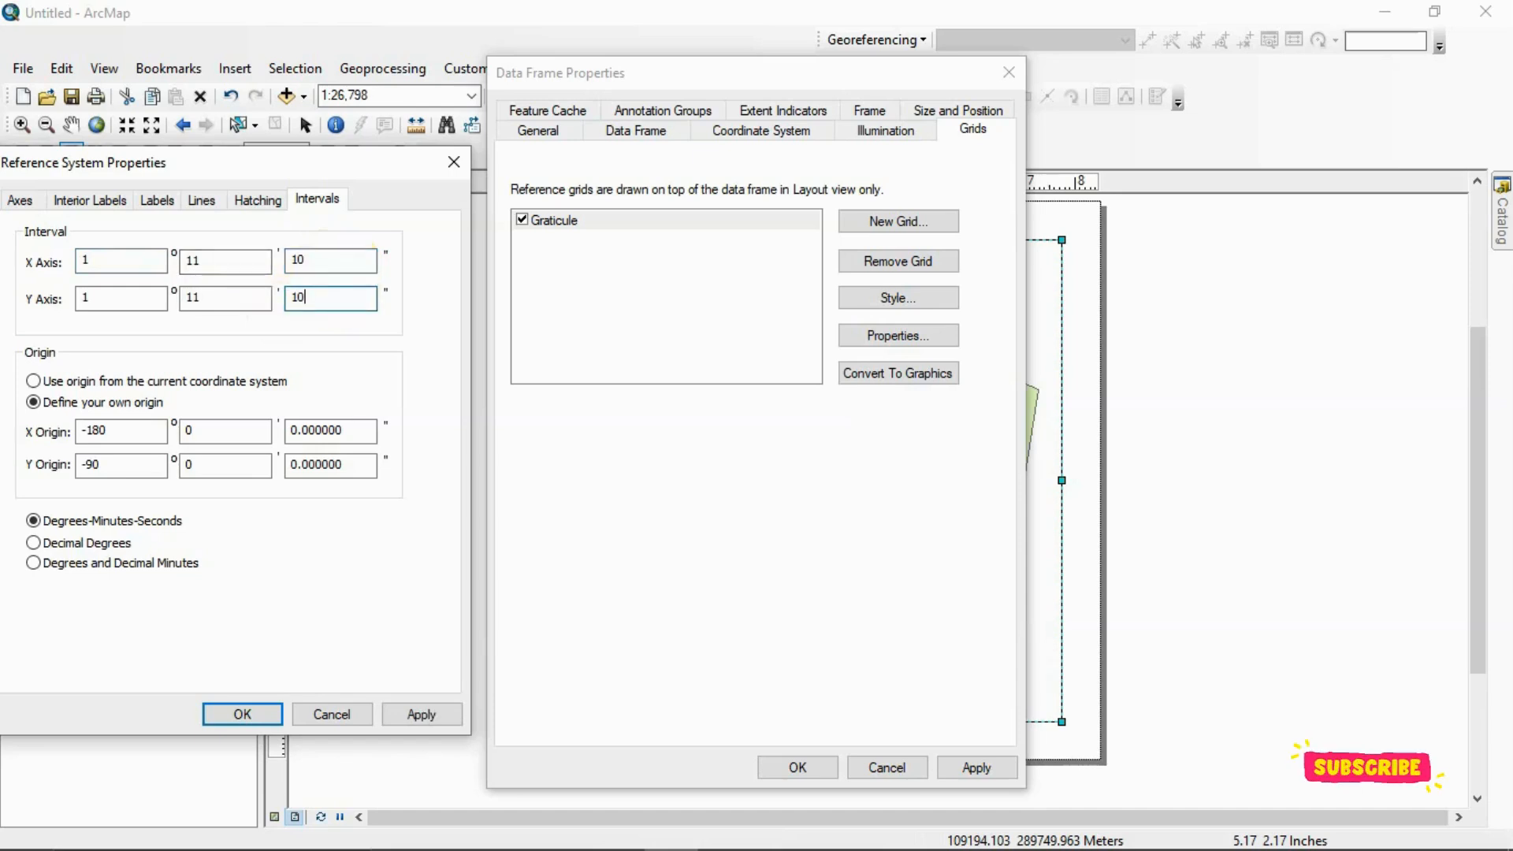
# Set the minutes part of the graticule's X axis and Y axis intervals to 0
pyautogui.moveTo(226, 259); pyautogui.dragTo(164, 265)
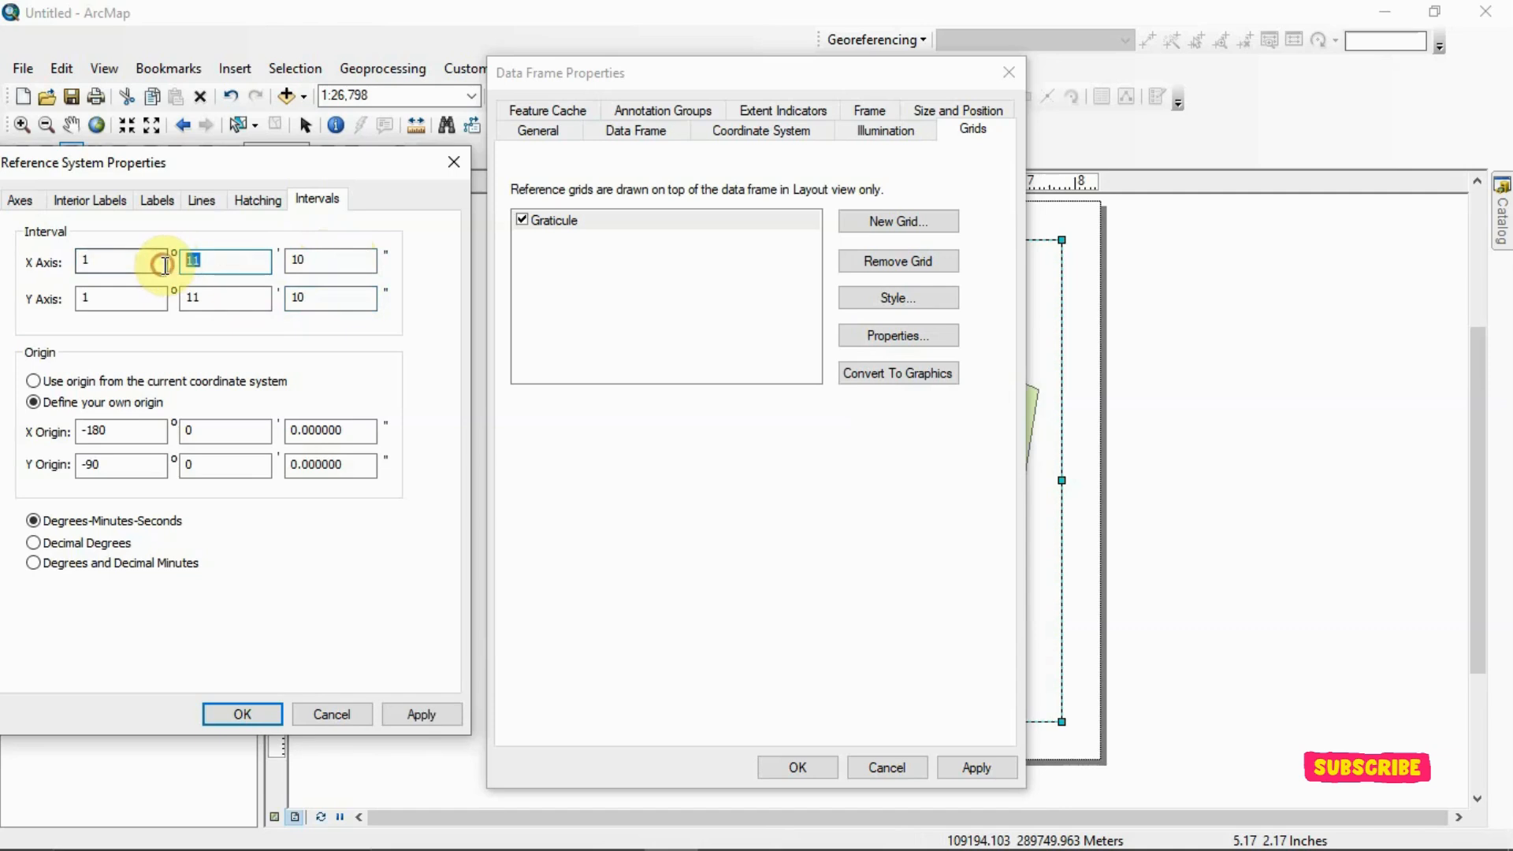
pyautogui.write('0')
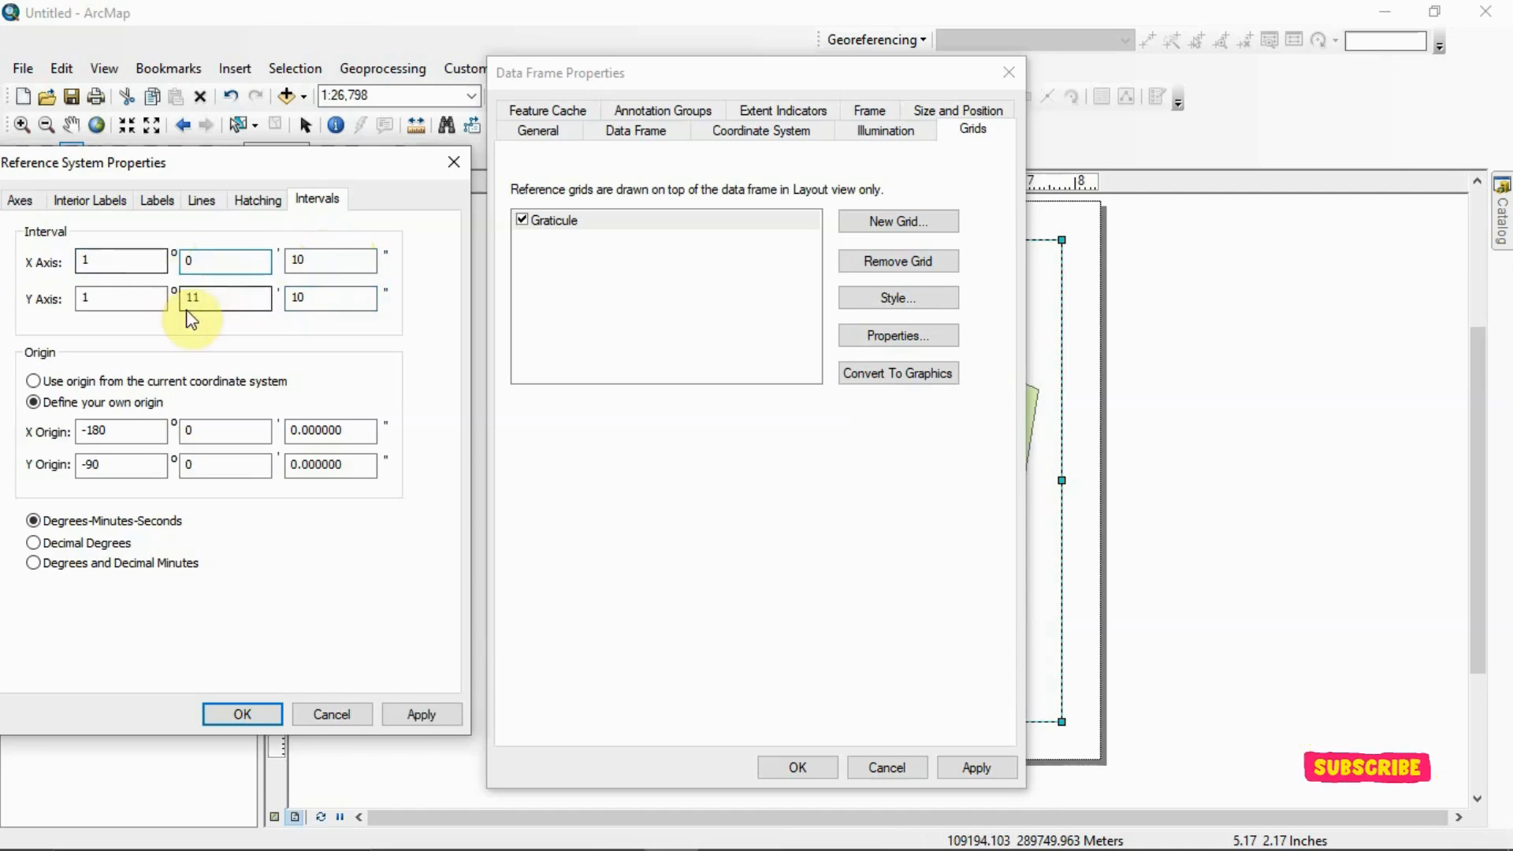
pyautogui.moveTo(210, 298); pyautogui.dragTo(159, 298)
pyautogui.write('0')
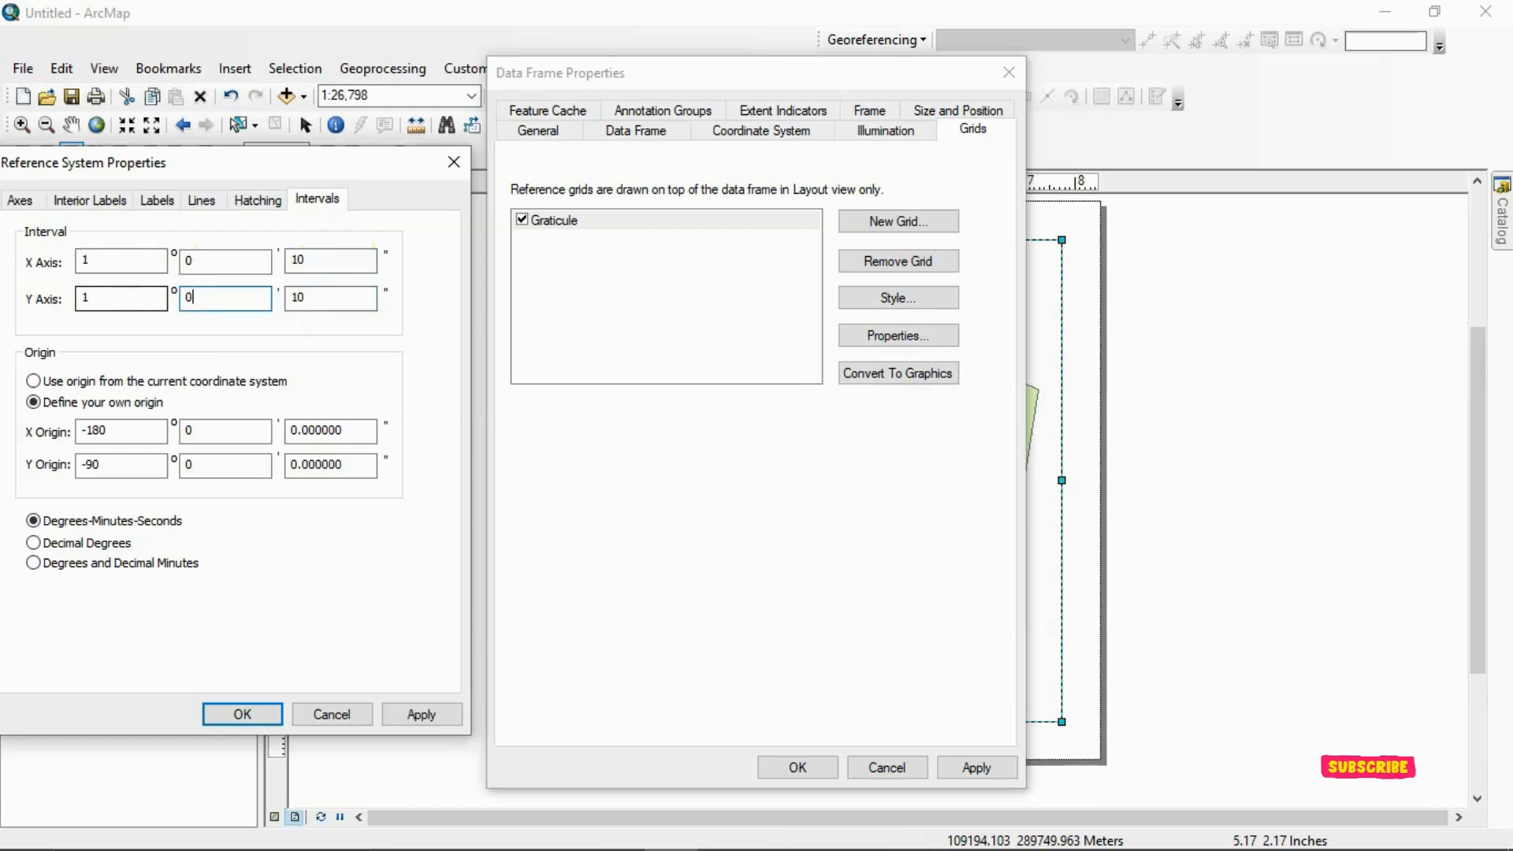
# Apply the interval of 1 degree and 10 seconds to the graticule, accepting the differing coordinate system, and uncover the layout
pyautogui.click(397, 716)
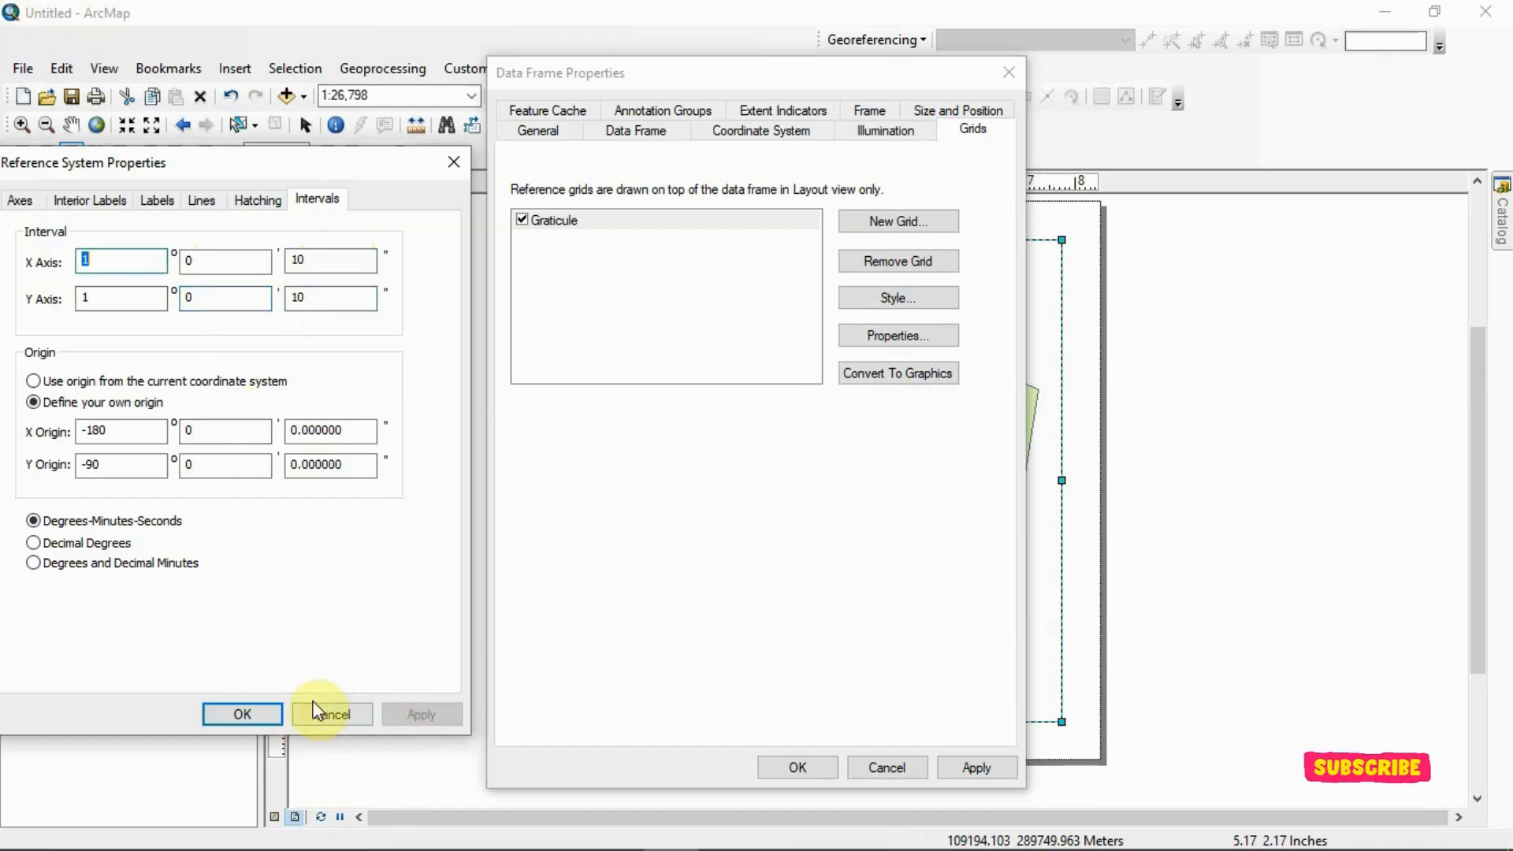
pyautogui.click(251, 715)
pyautogui.click(969, 766)
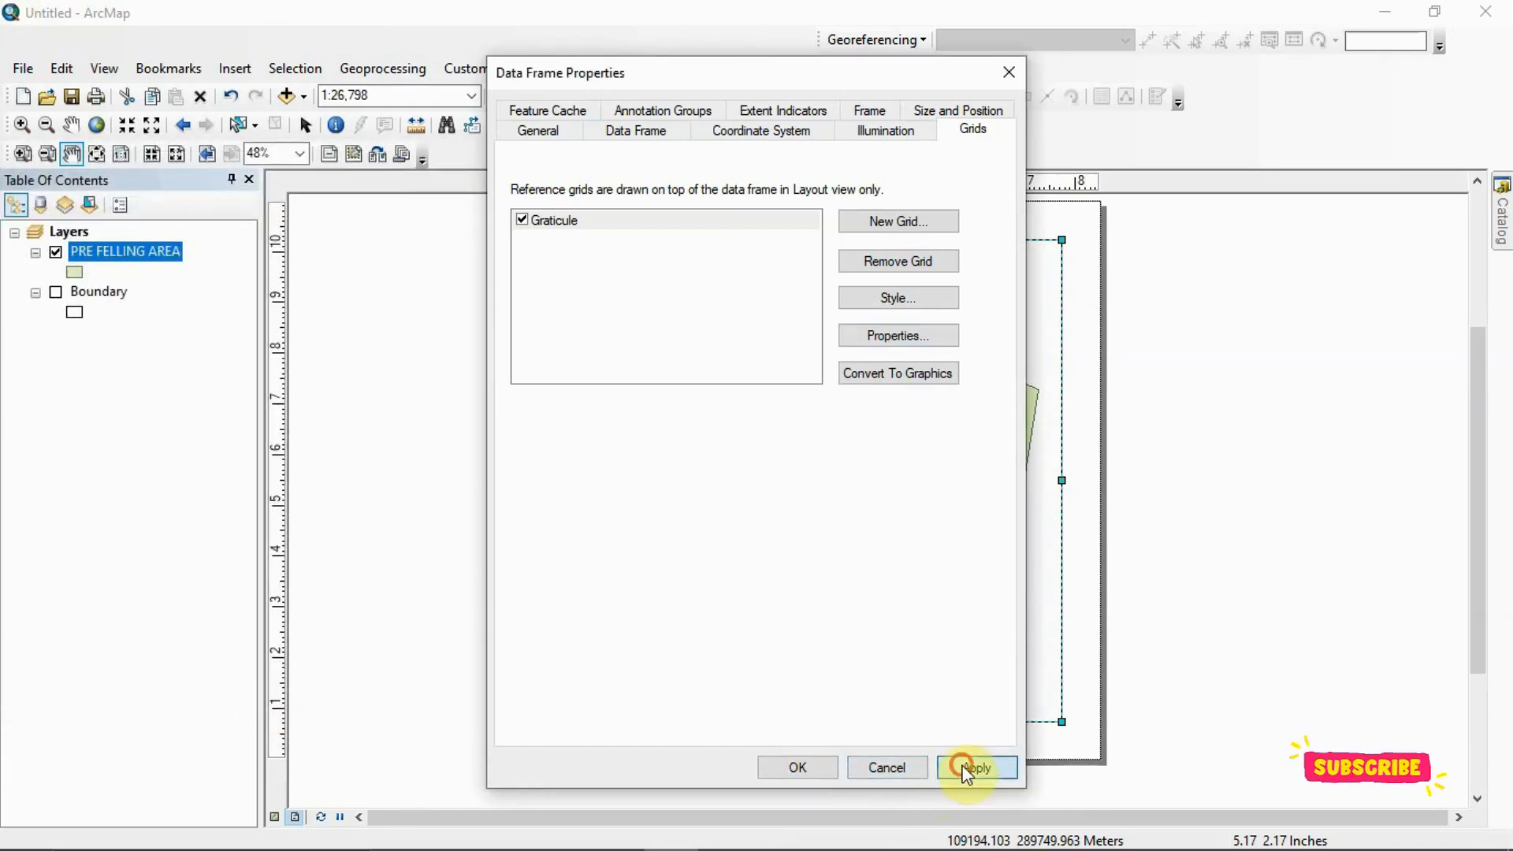
pyautogui.click(598, 490)
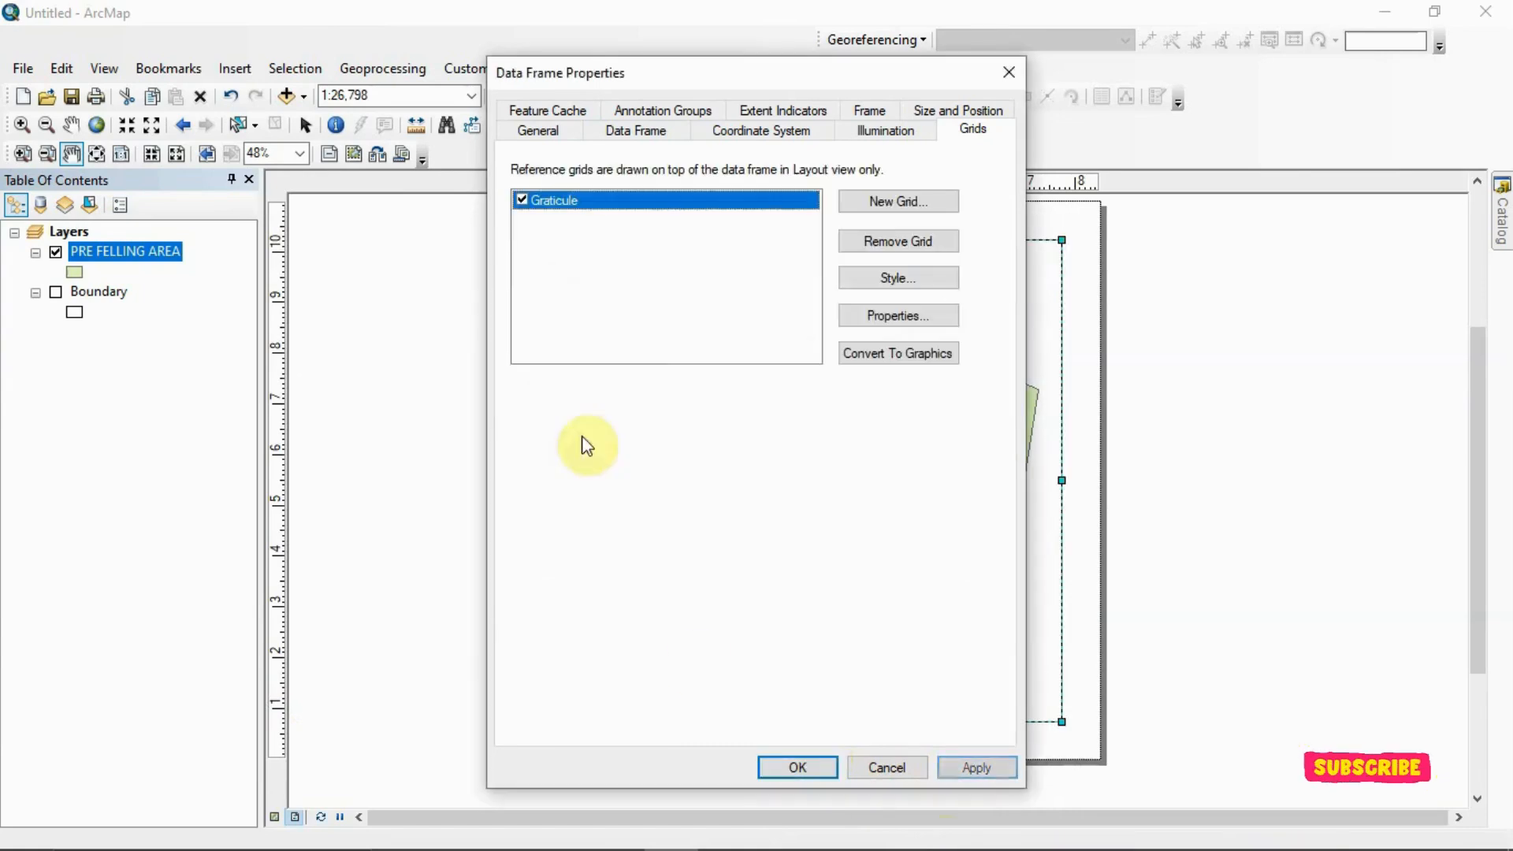
pyautogui.moveTo(756, 79); pyautogui.dragTo(236, 67)
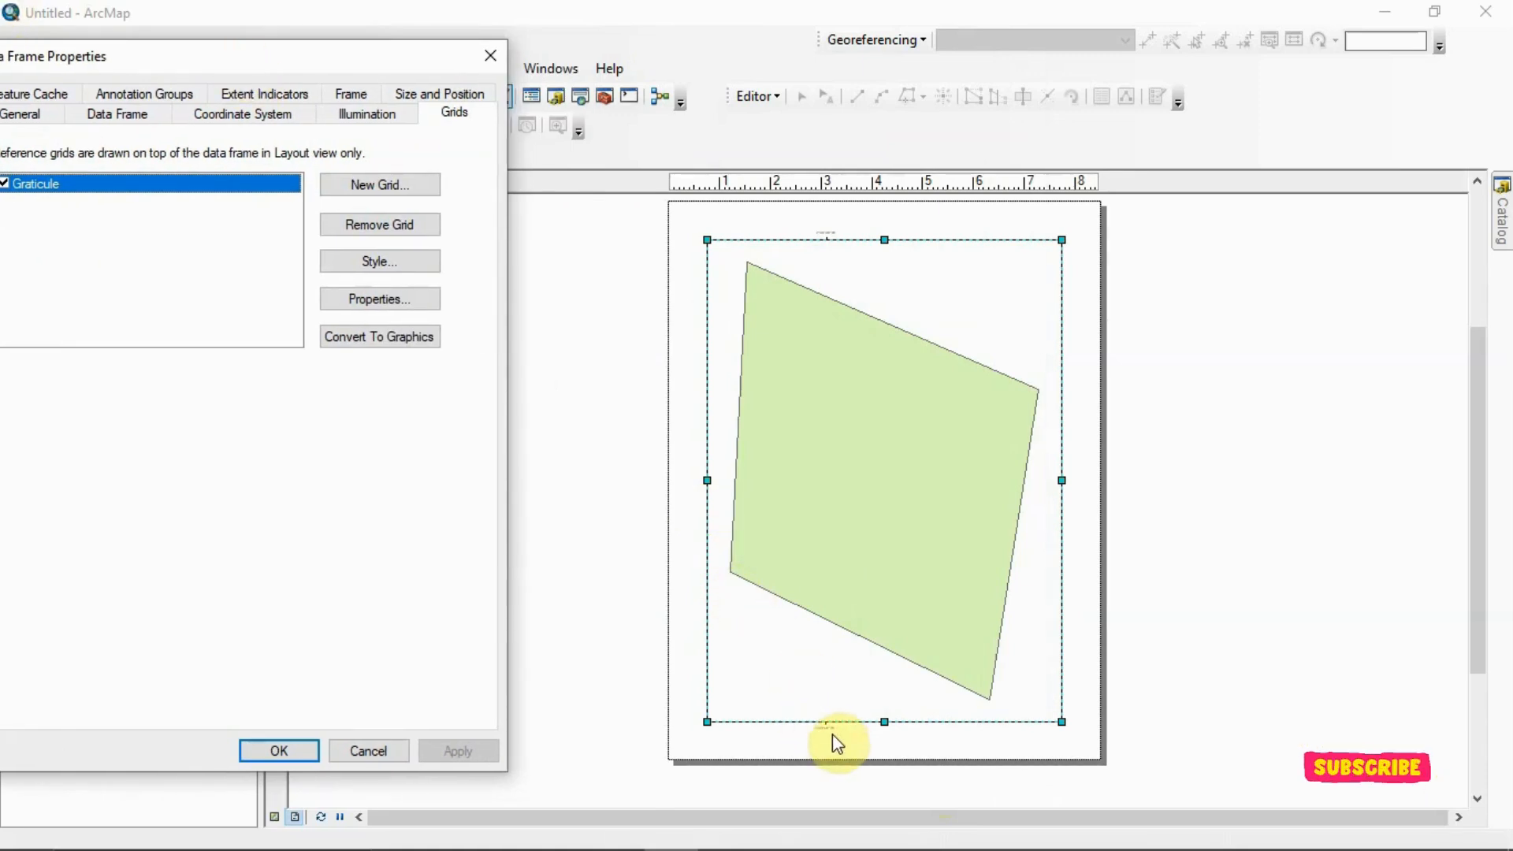
# Reopen the graticule's interval settings and set the degrees part of the X axis and Y axis intervals to 0
pyautogui.moveTo(245, 52); pyautogui.dragTo(529, 57)
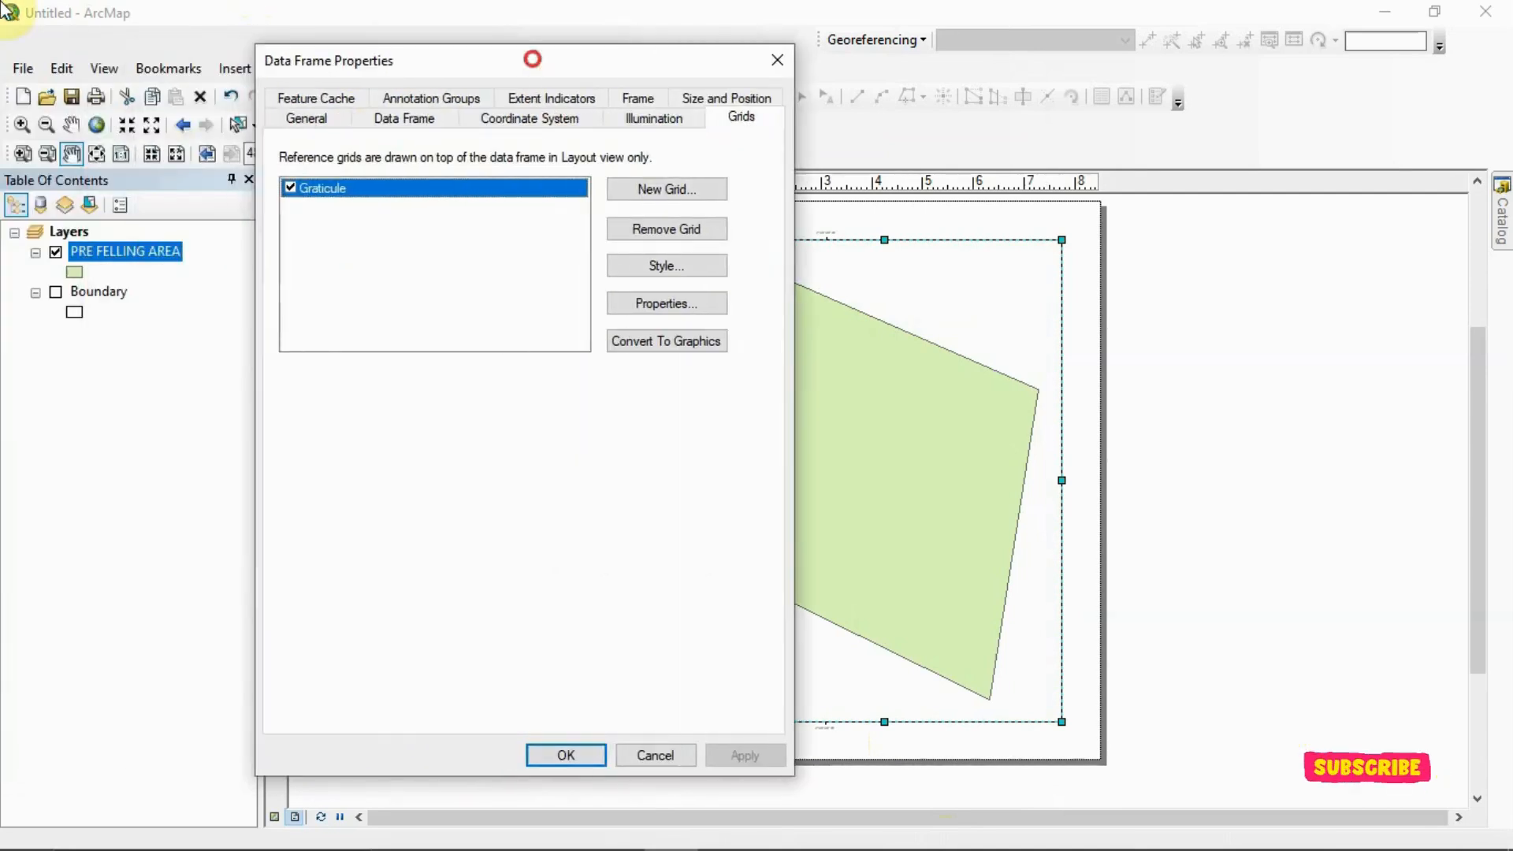
pyautogui.click(664, 306)
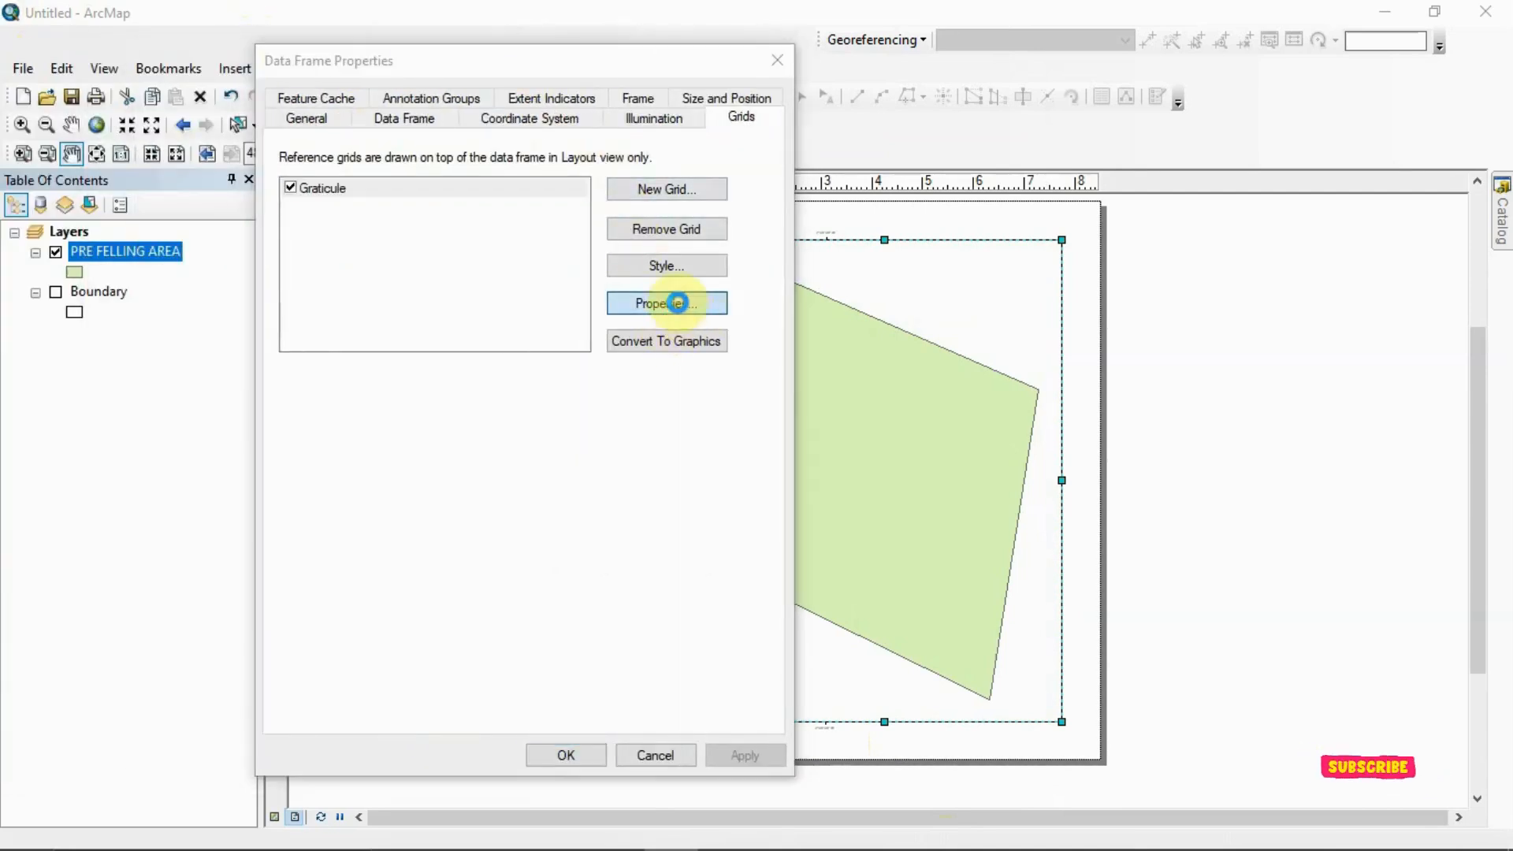
pyautogui.doubleClick(660, 228)
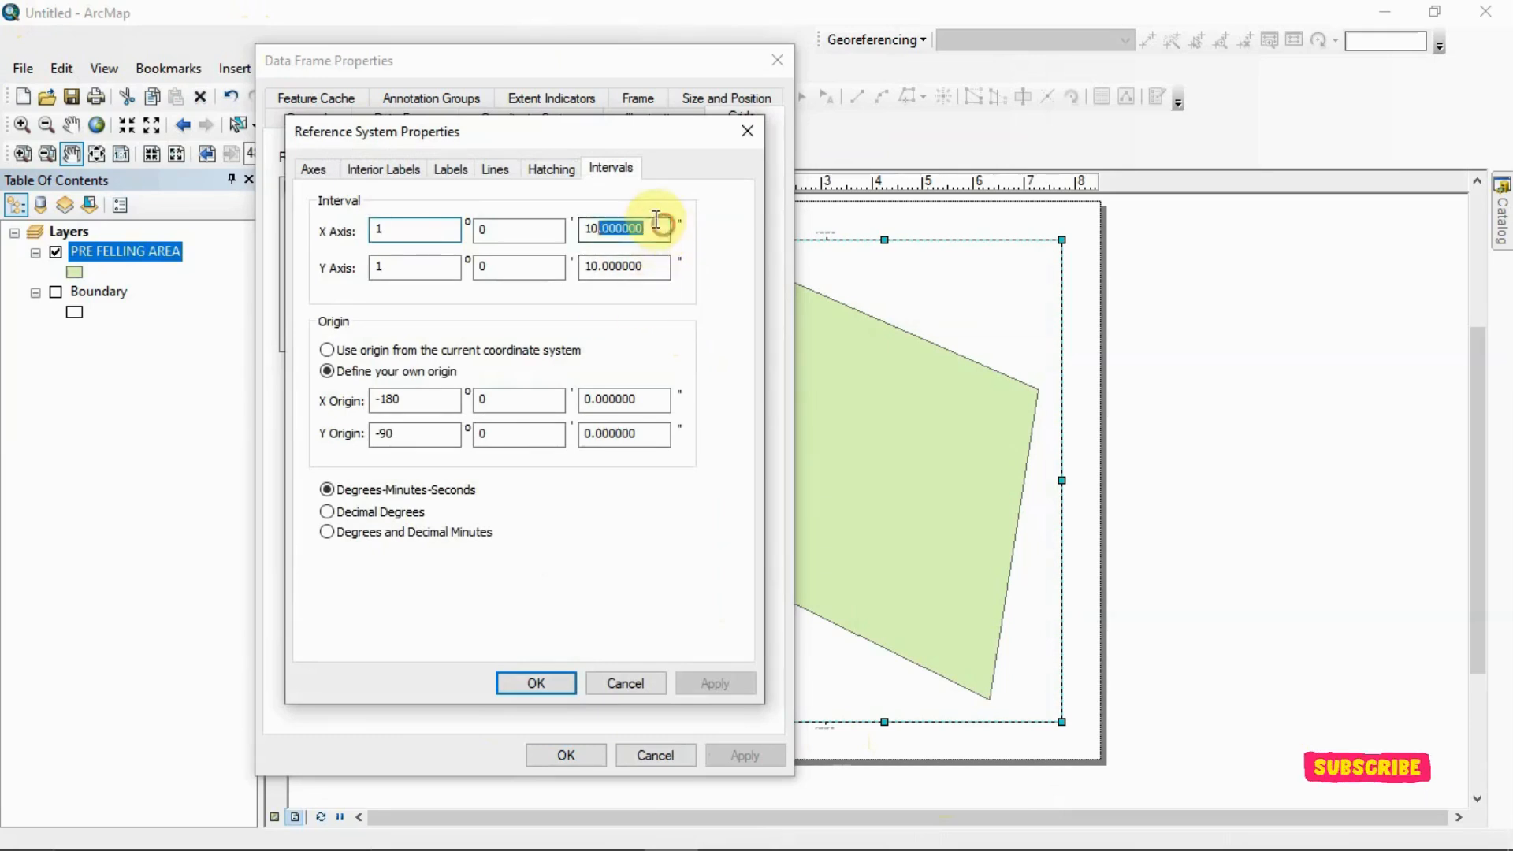
pyautogui.click(557, 221)
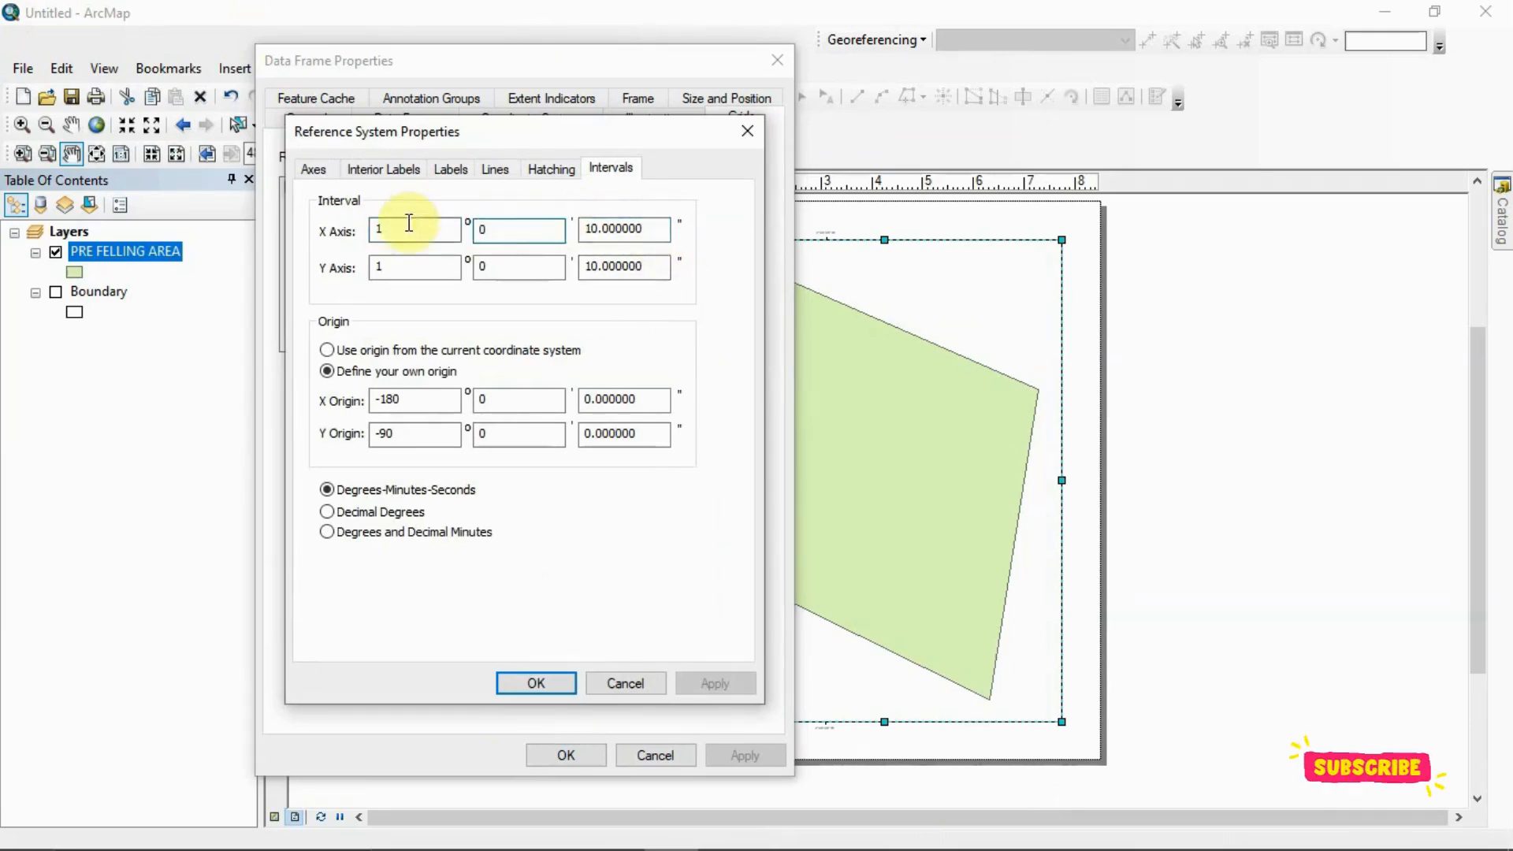
pyautogui.press('BackSpace')
pyautogui.write('0')
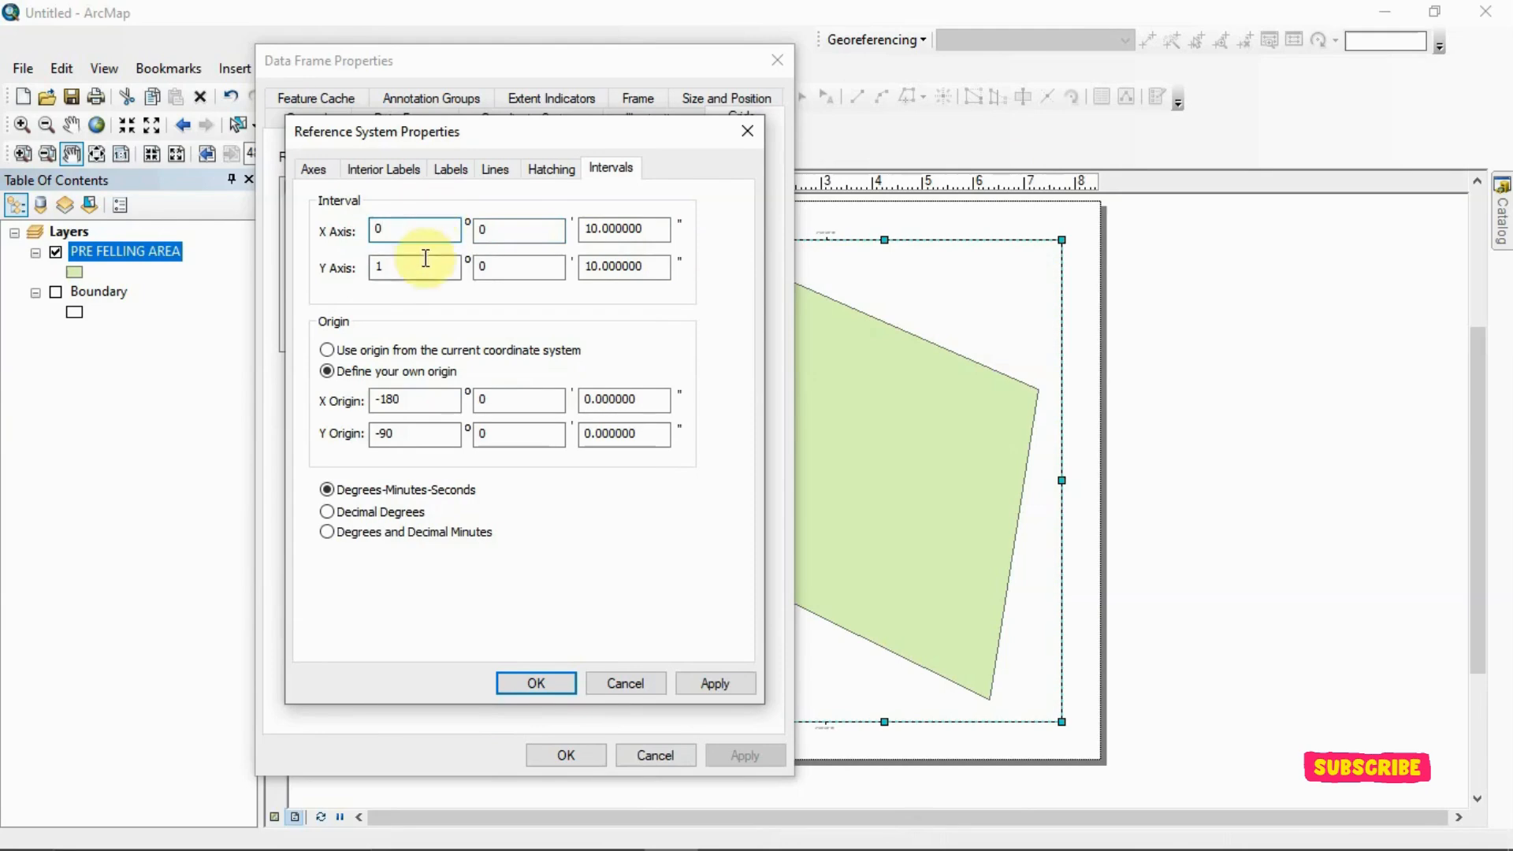
pyautogui.doubleClick(400, 269)
pyautogui.write('0')
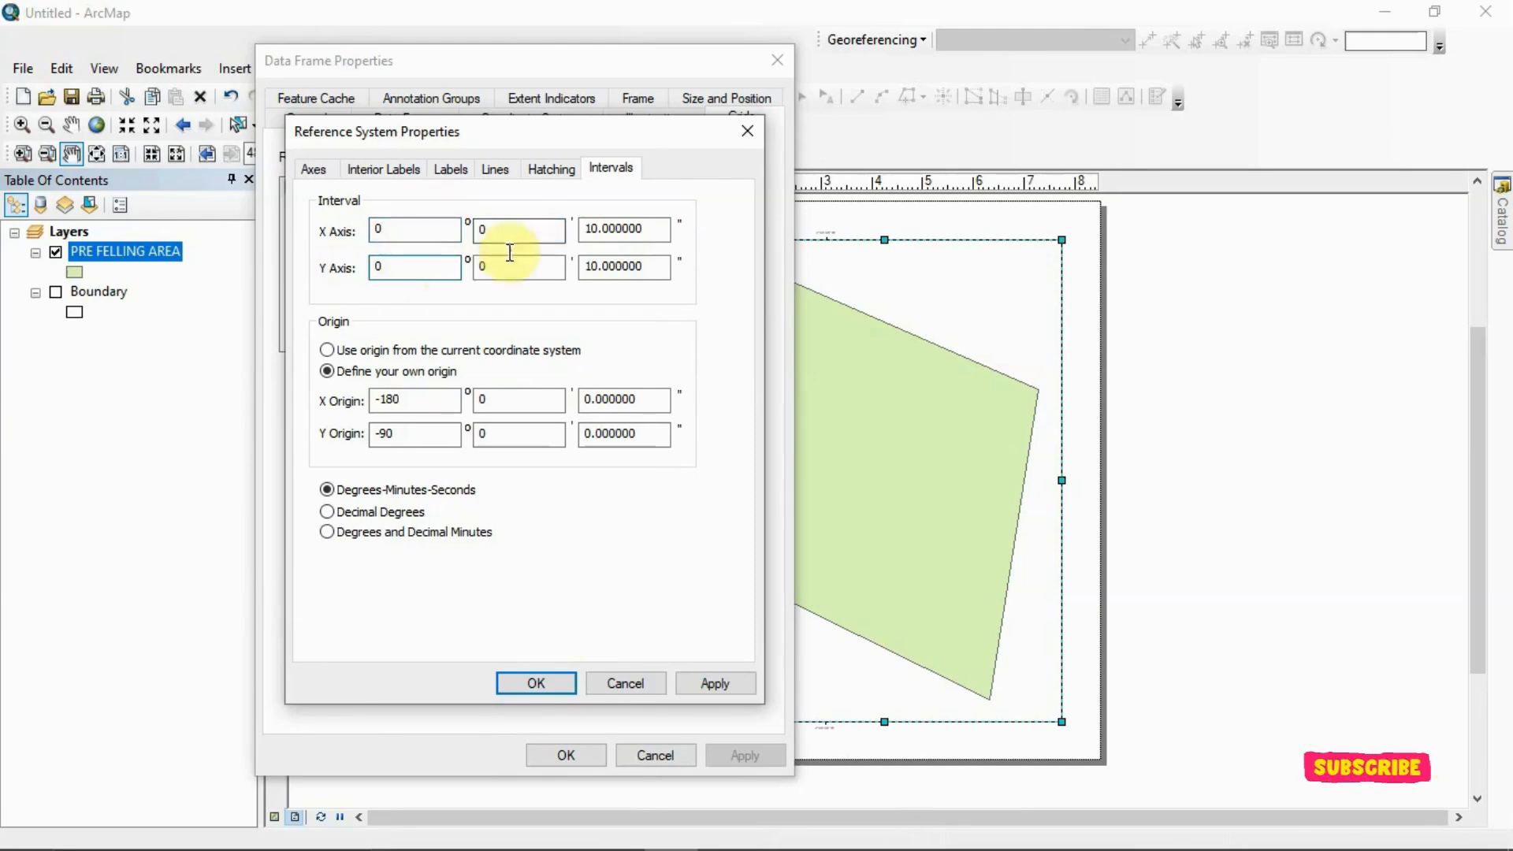
# Set the seconds part of the graticule's X axis and Y axis intervals to 30
pyautogui.doubleClick(641, 230)
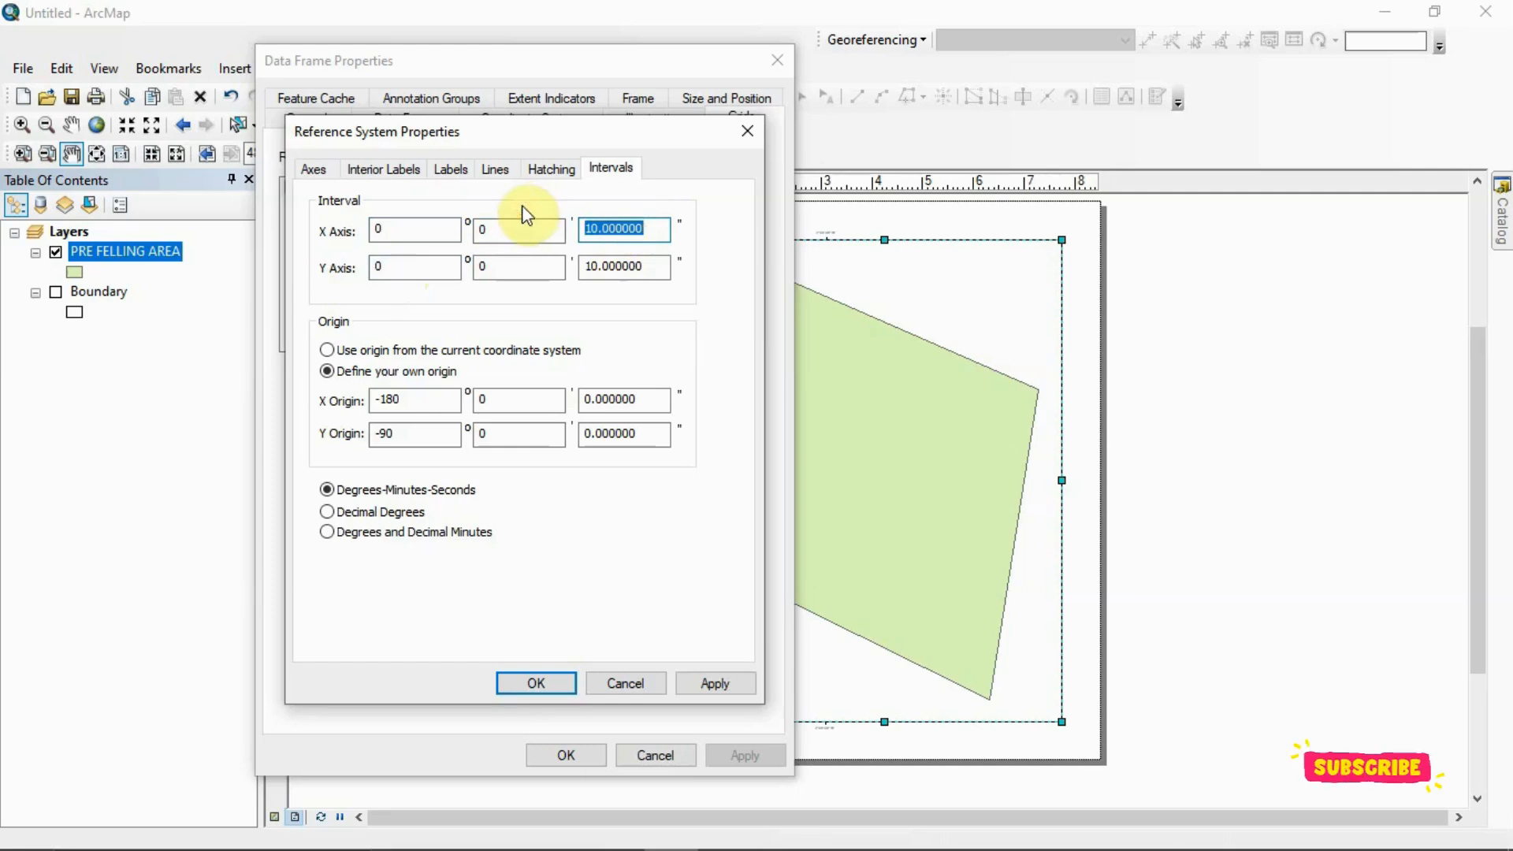
pyautogui.write('30')
pyautogui.moveTo(622, 267); pyautogui.dragTo(560, 277)
pyautogui.write('30')
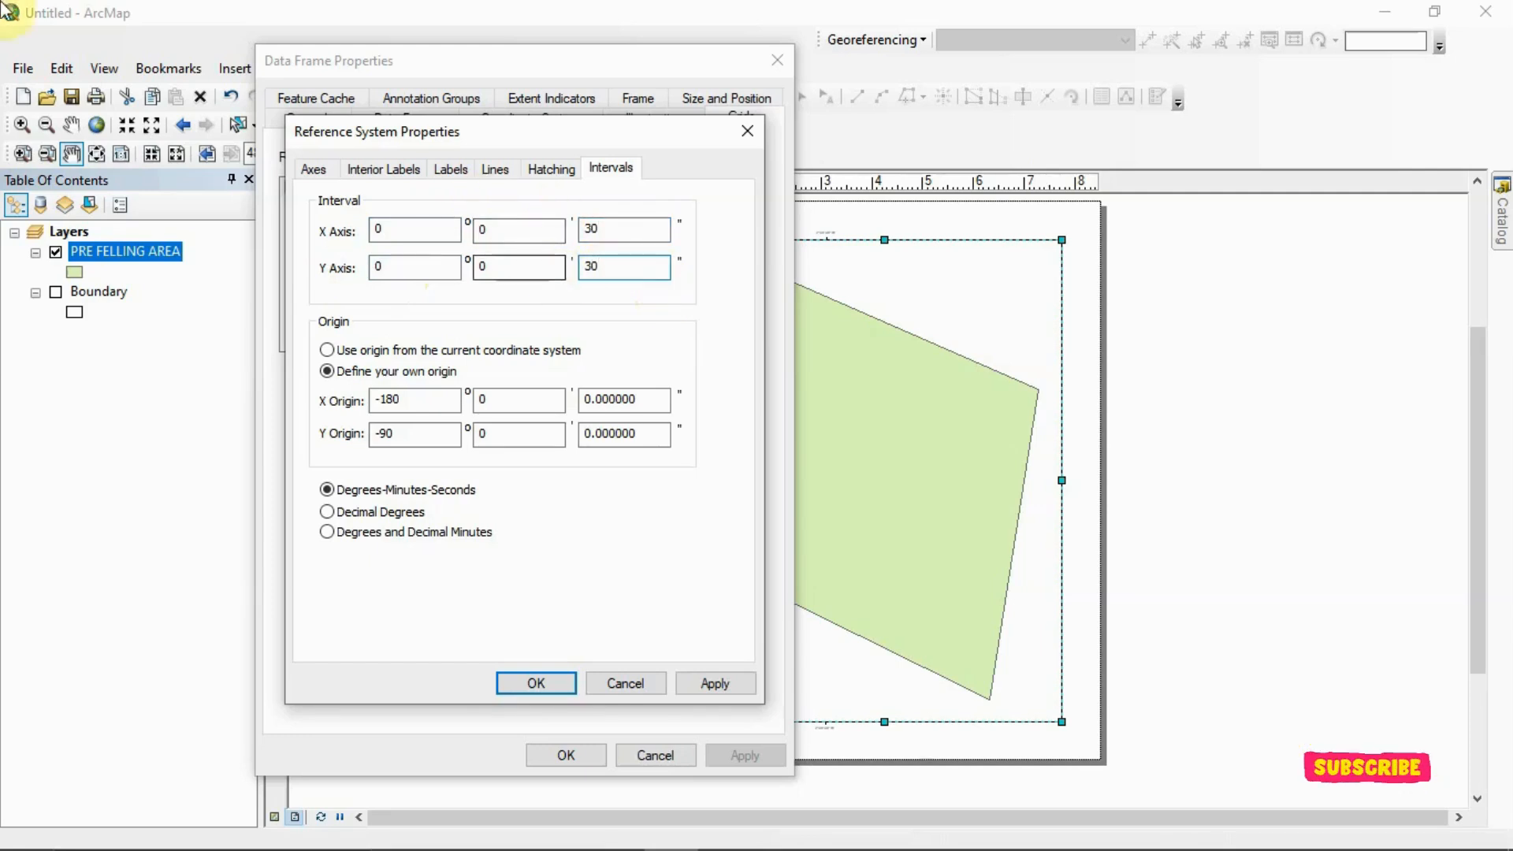
# Apply the 30-second interval to the graticule, accepting the differing coordinate system, and uncover the layout
pyautogui.click(706, 682)
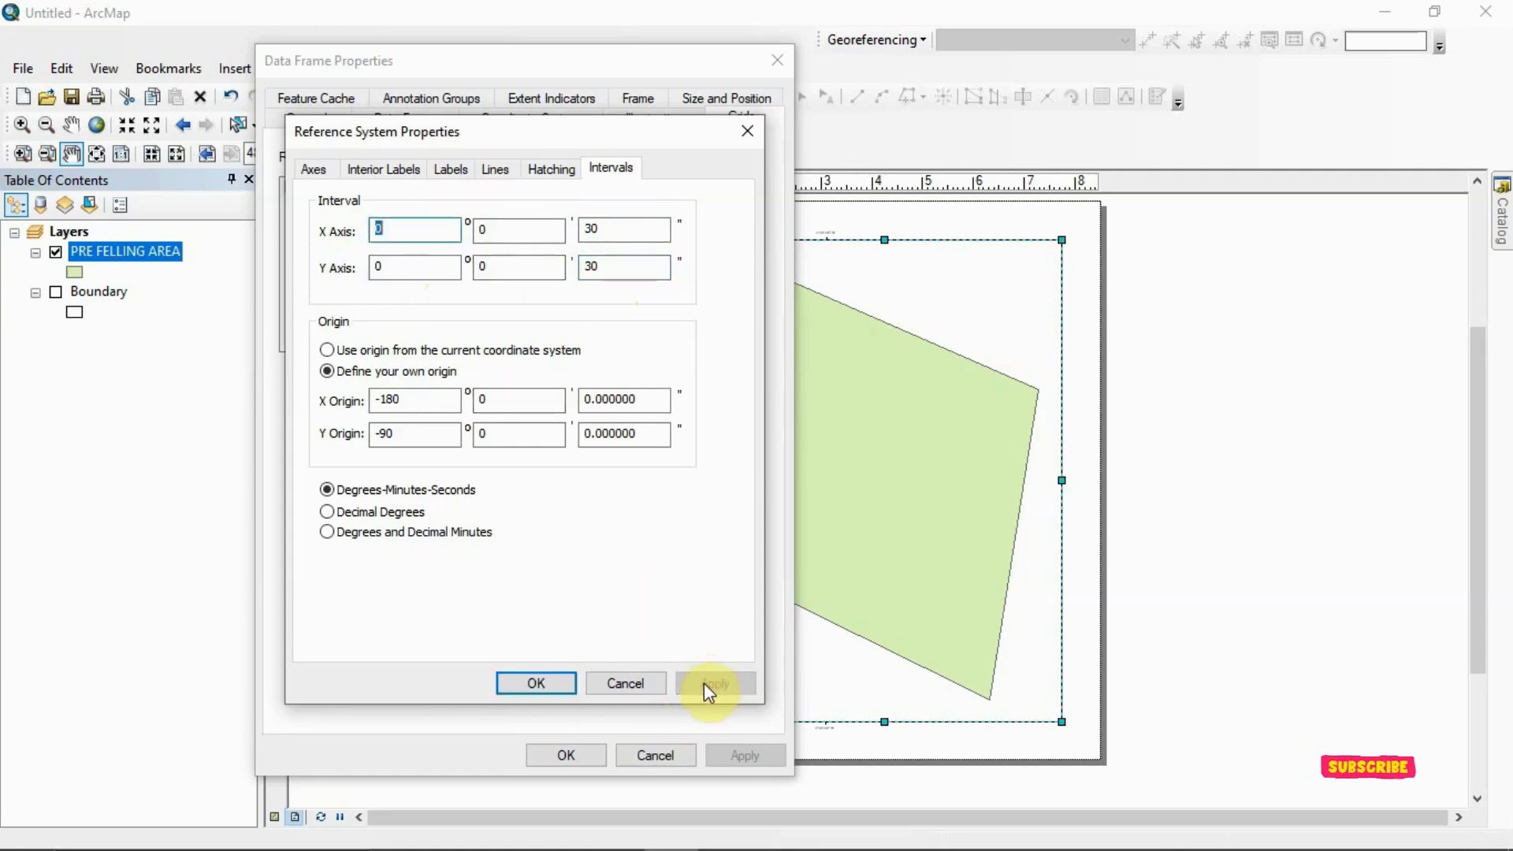
pyautogui.click(553, 683)
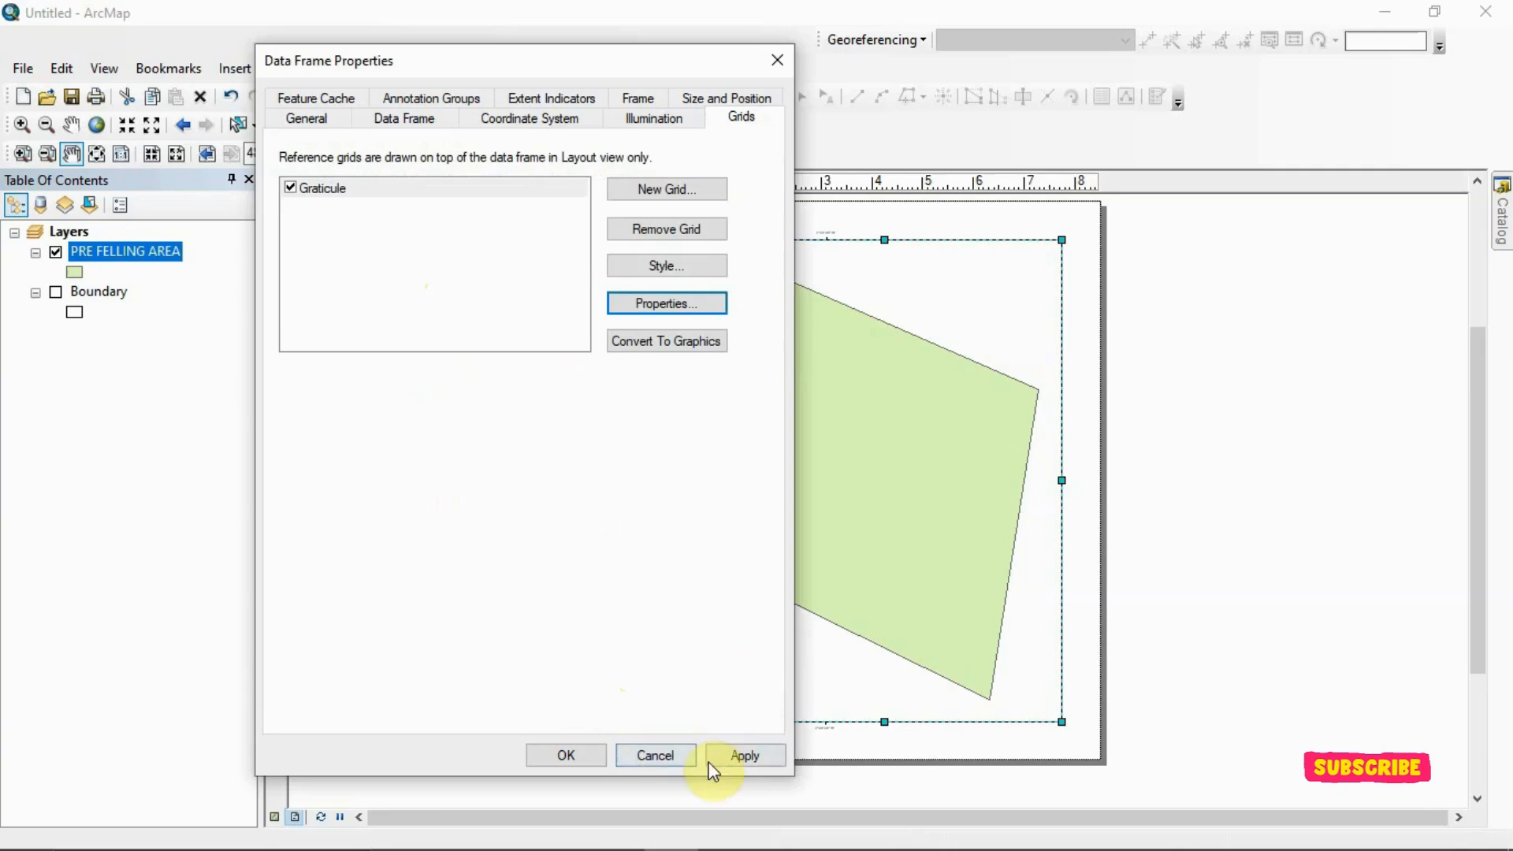
pyautogui.click(730, 757)
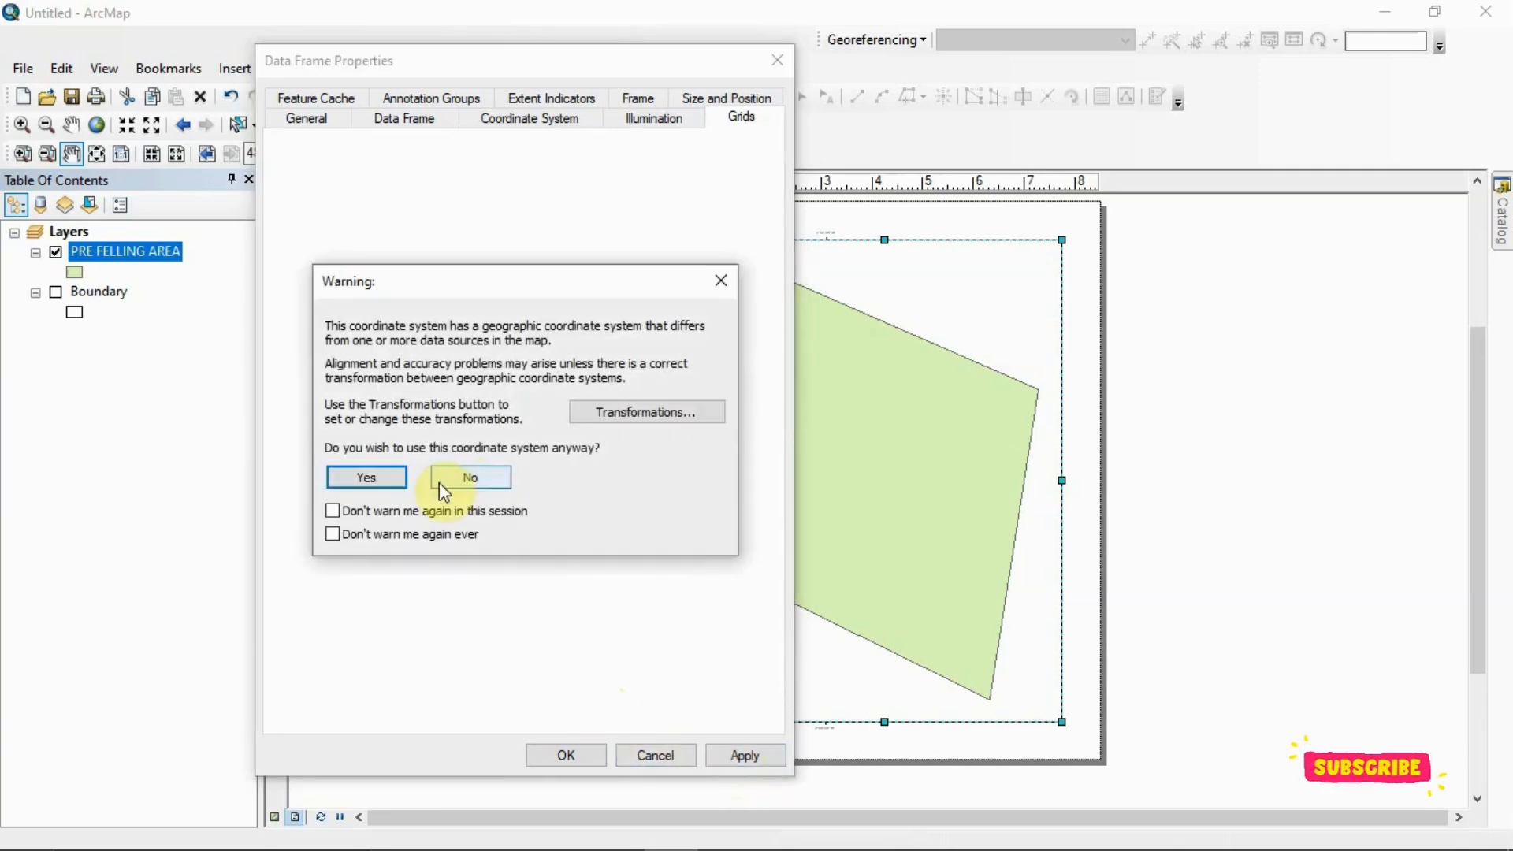
pyautogui.click(394, 478)
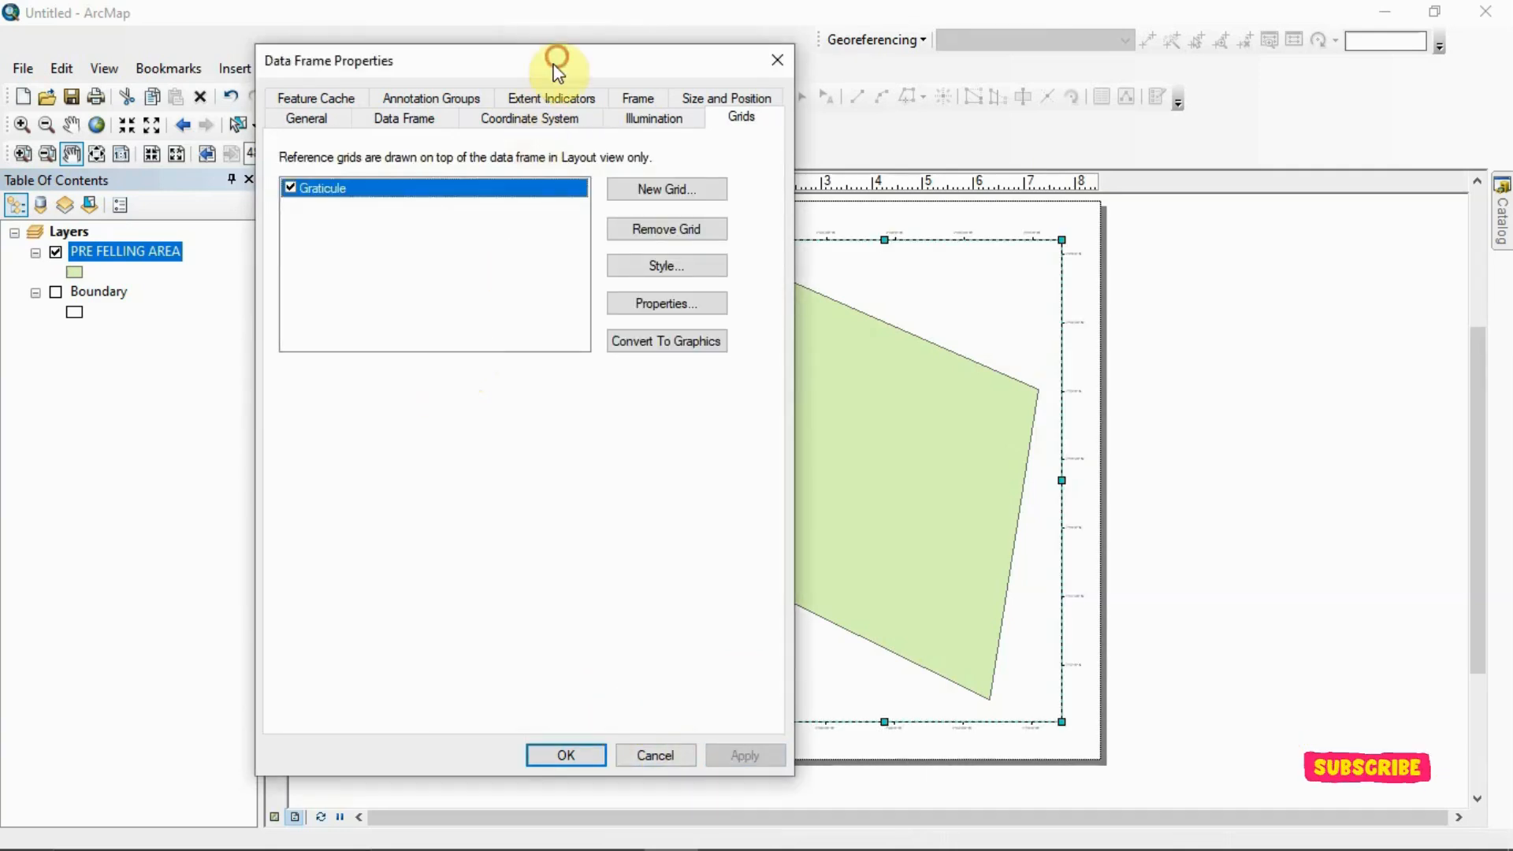
pyautogui.moveTo(556, 71); pyautogui.dragTo(90, 82)
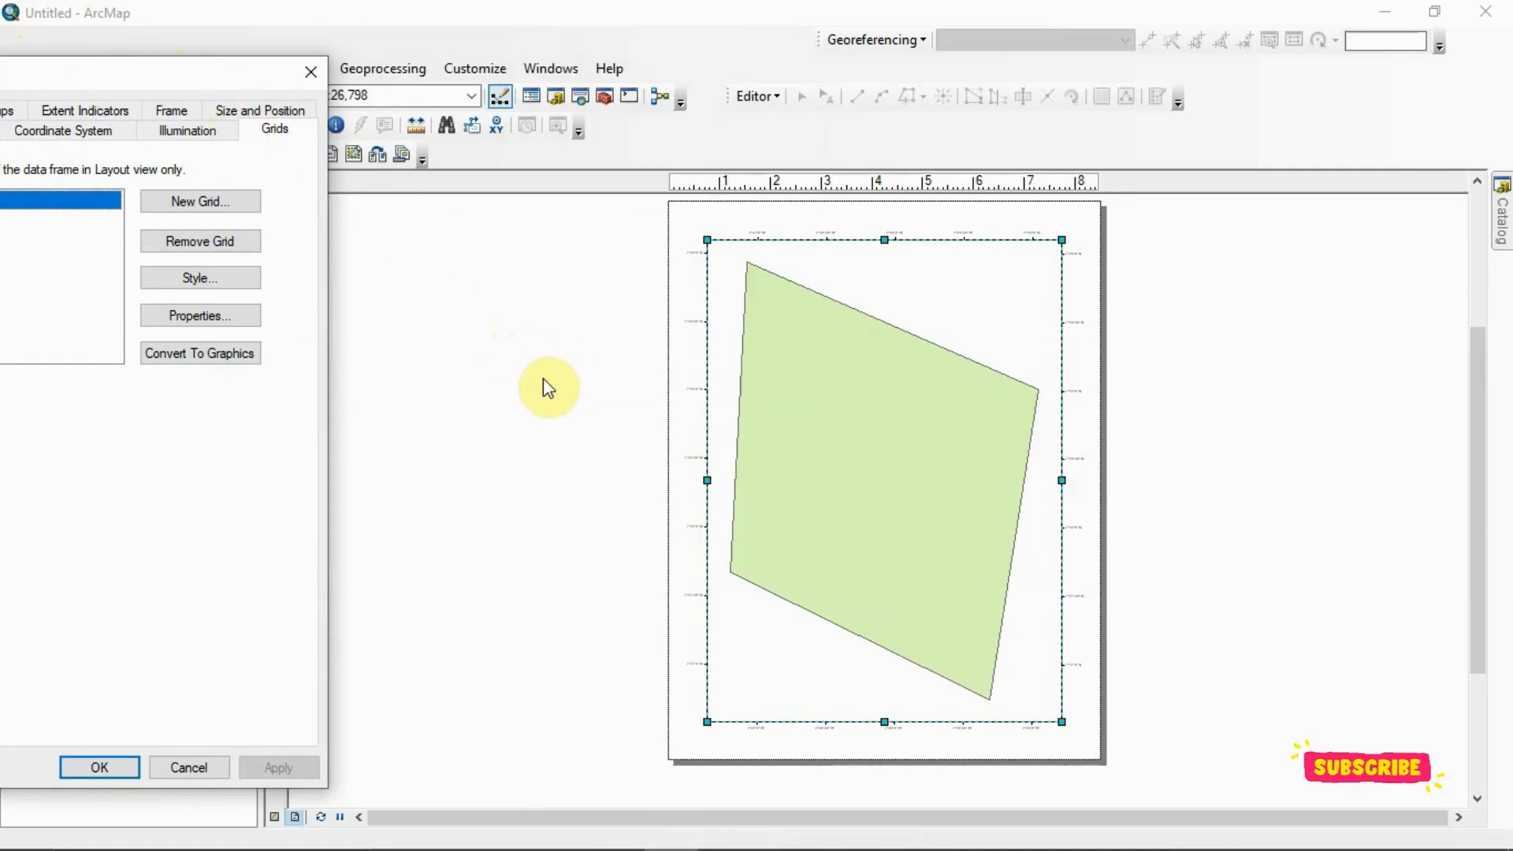
# Reopen the graticule's interval settings and set the seconds part of the X axis and Y axis intervals to 50
pyautogui.moveTo(182, 67); pyautogui.dragTo(409, 82)
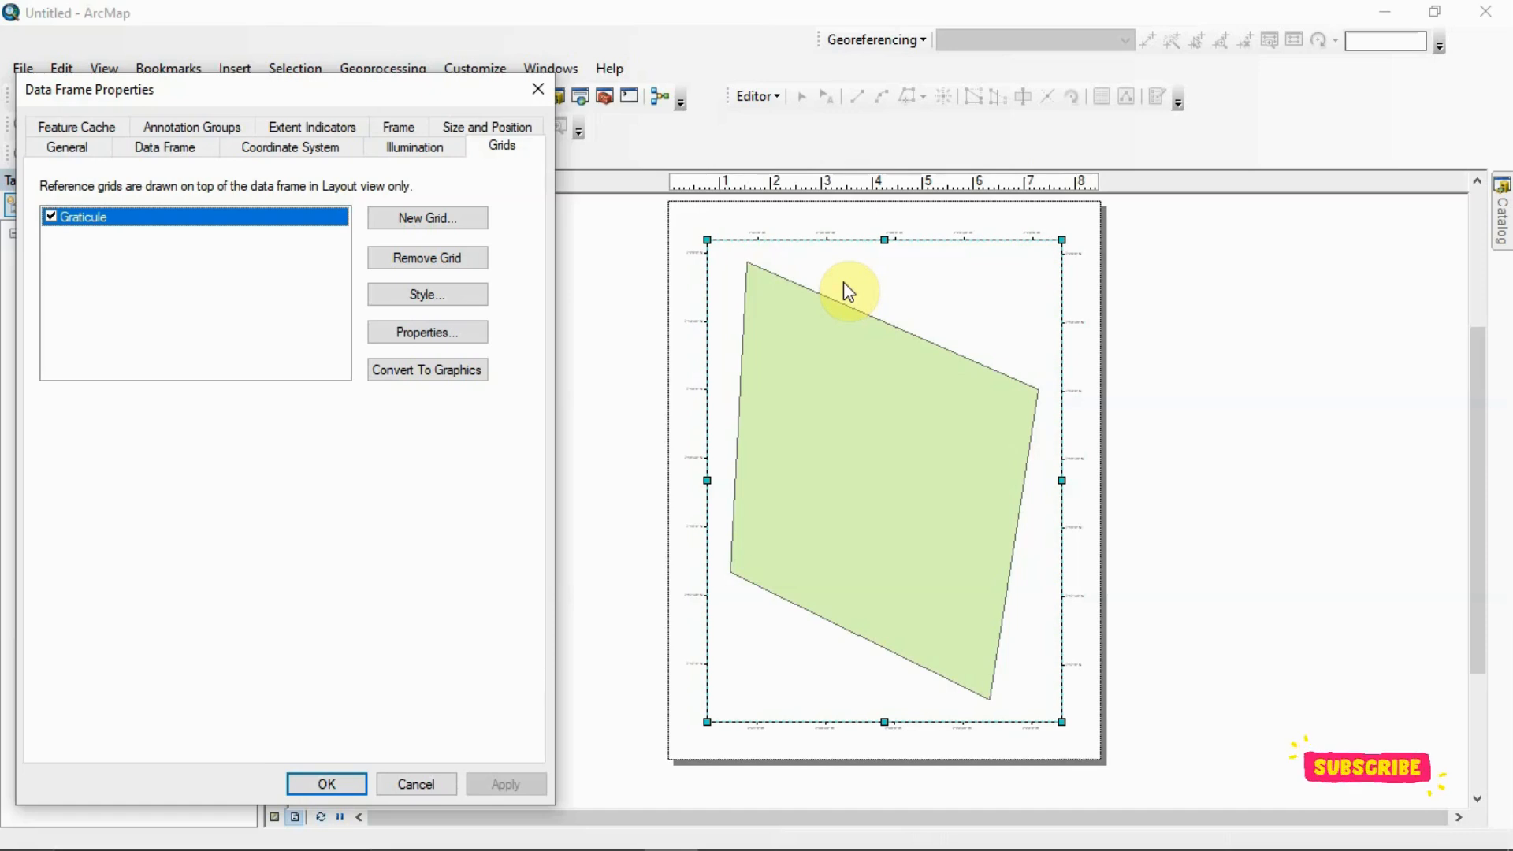
pyautogui.click(431, 334)
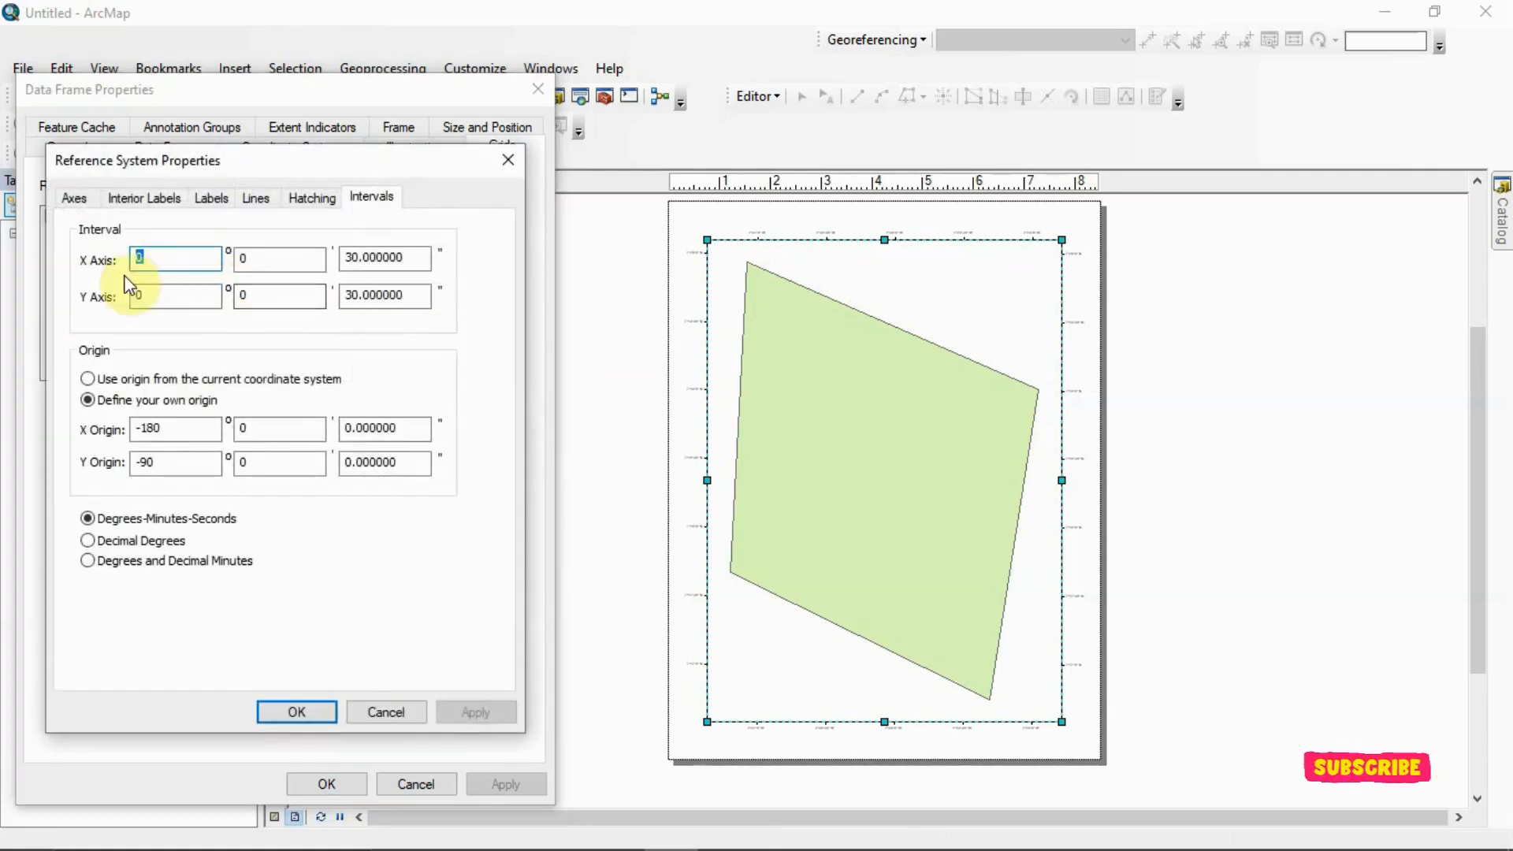
pyautogui.doubleClick(397, 257)
pyautogui.write('50')
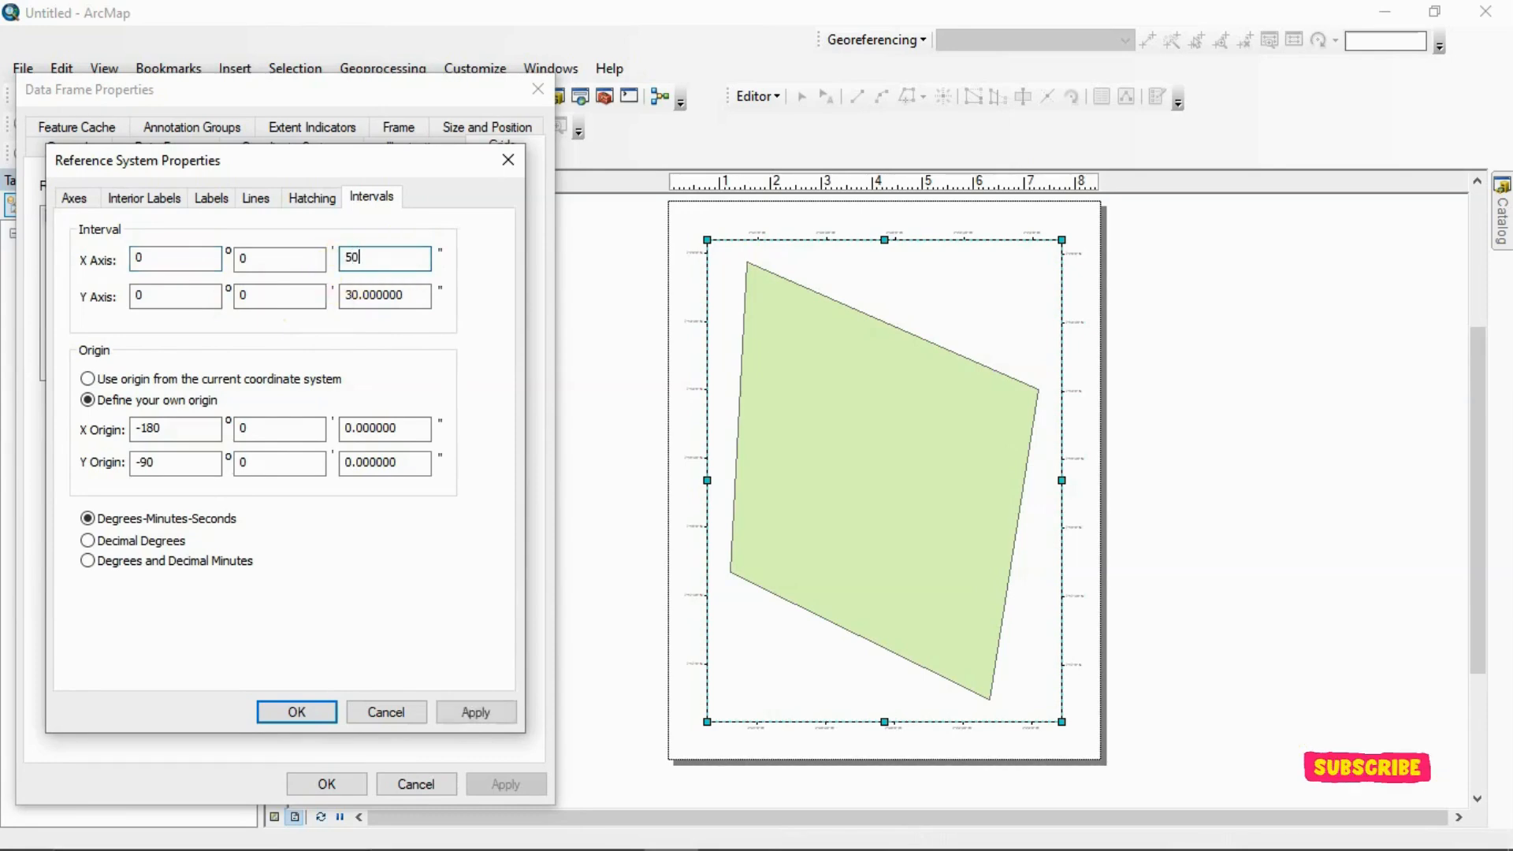
pyautogui.moveTo(410, 303); pyautogui.dragTo(338, 310)
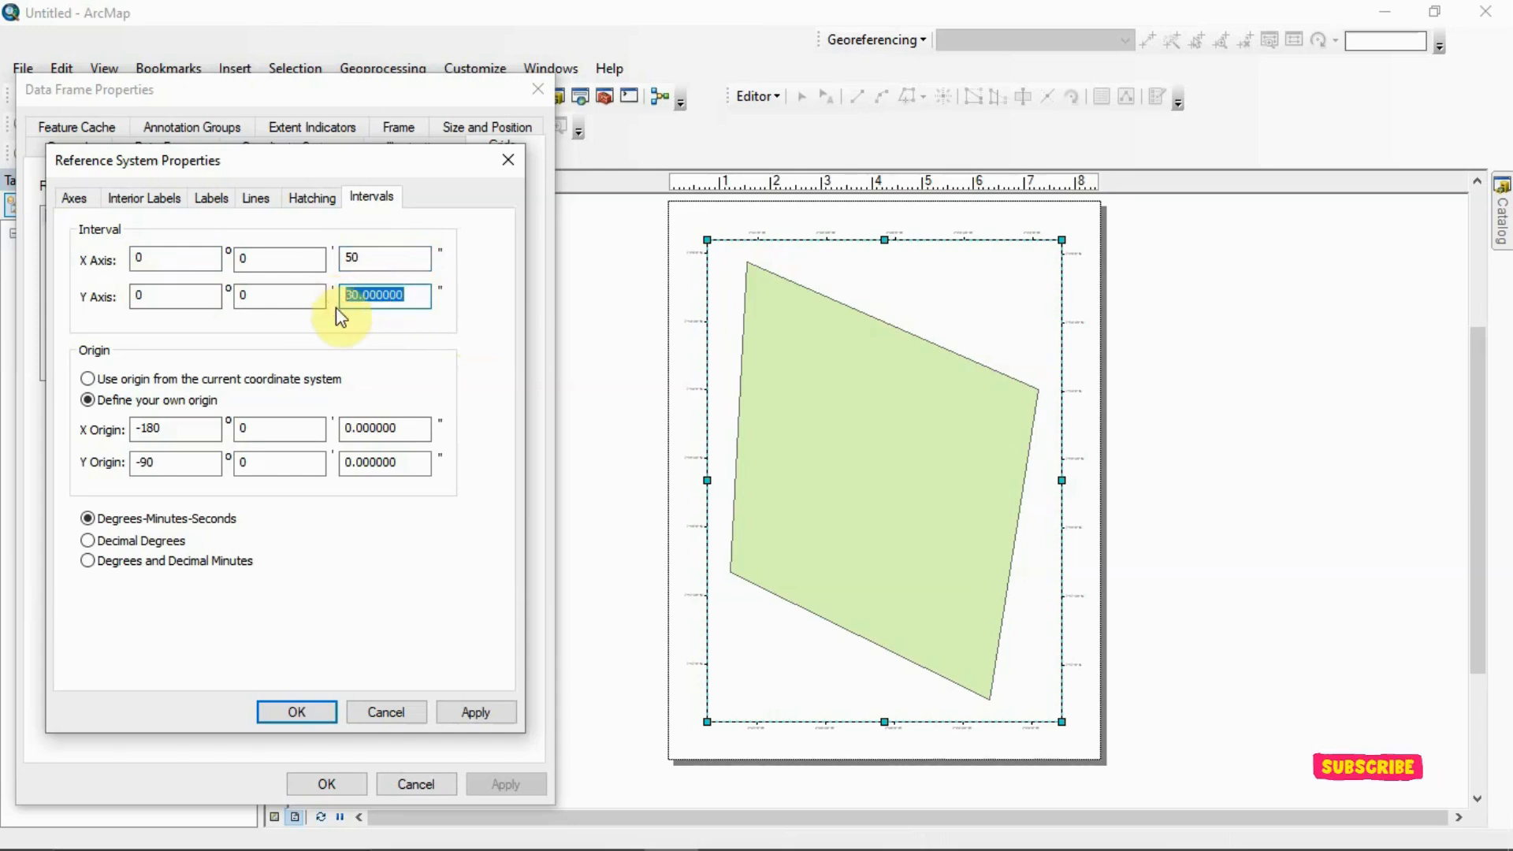
pyautogui.write('50')
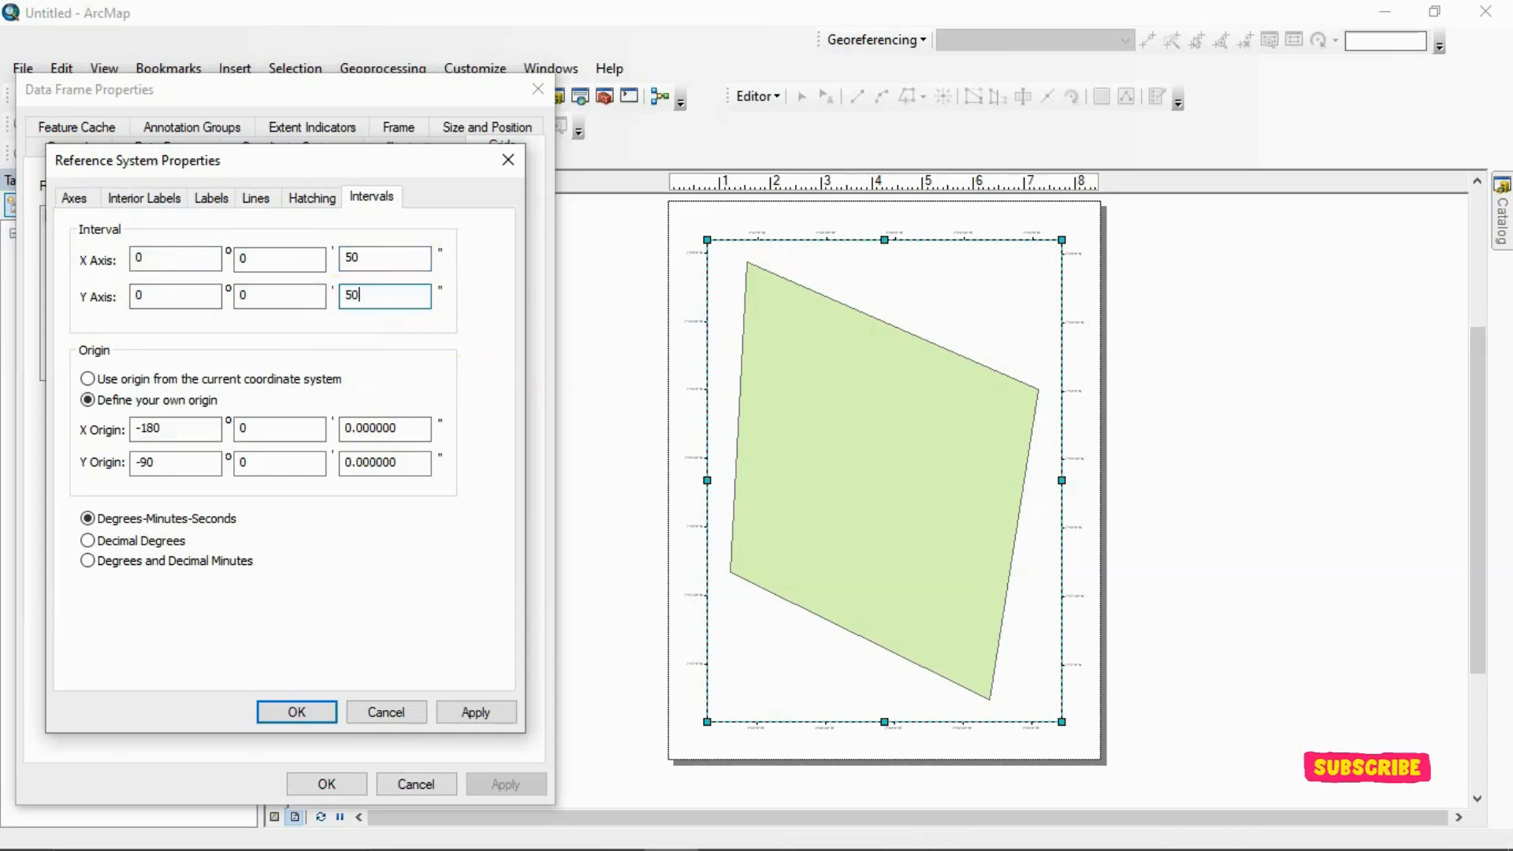
# Apply the 50-second interval to the graticule, accepting the differing coordinate system
pyautogui.click(467, 712)
pyautogui.click(316, 712)
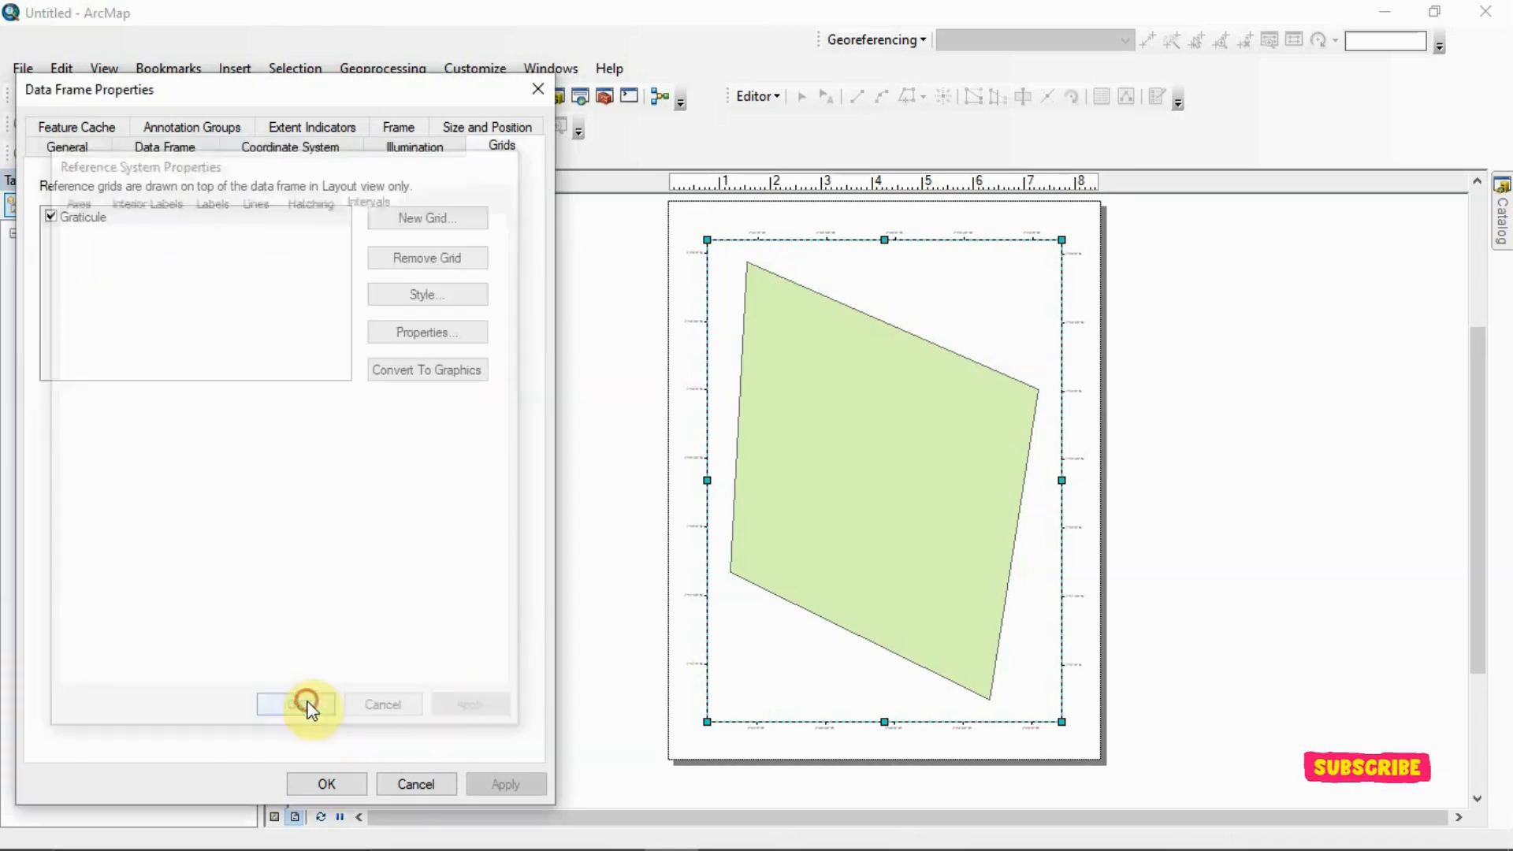
pyautogui.click(473, 785)
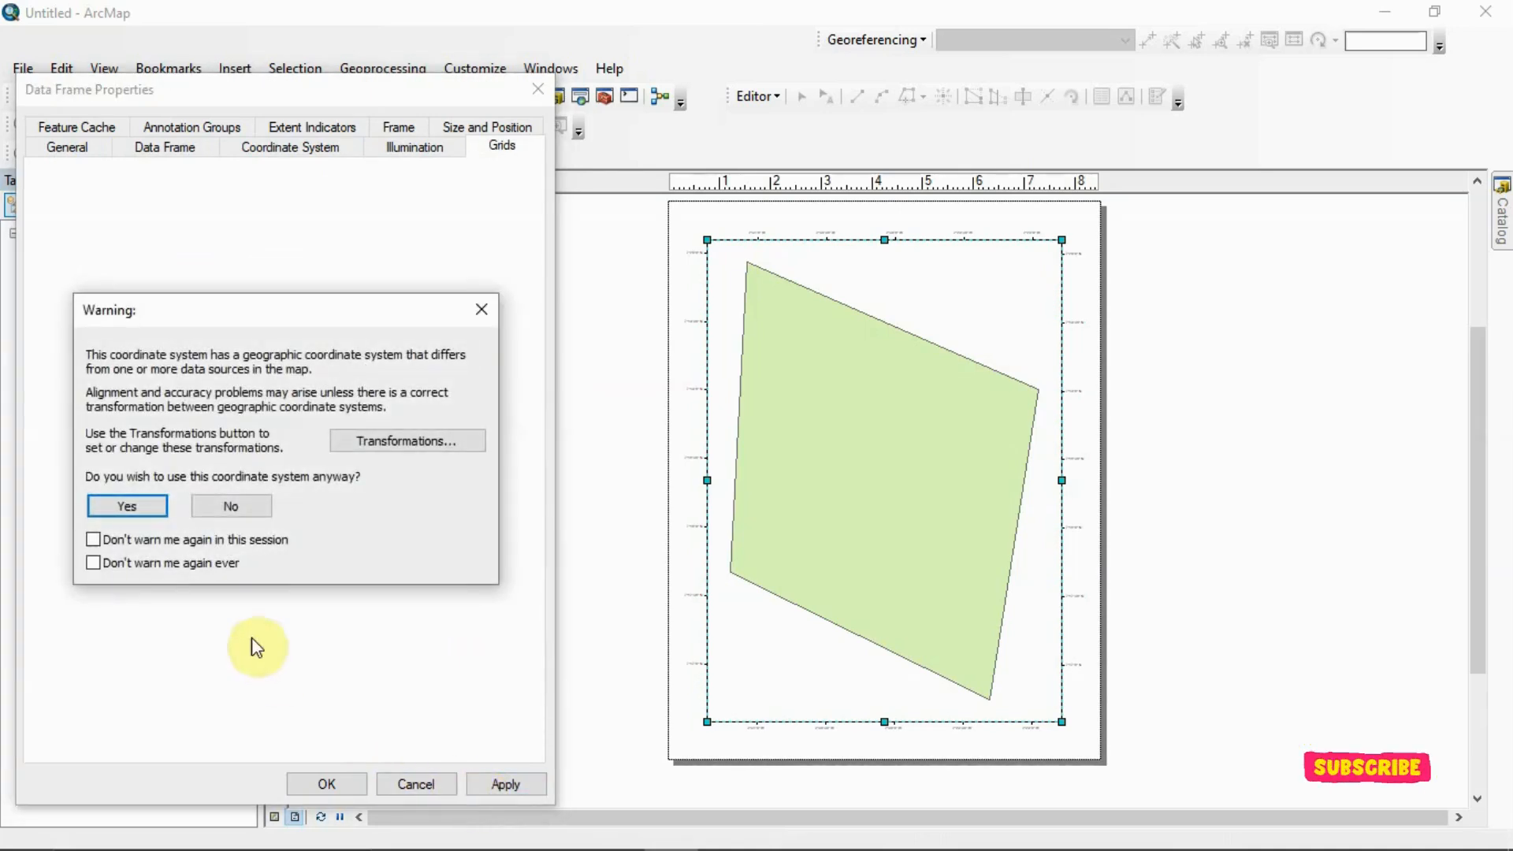
pyautogui.click(142, 508)
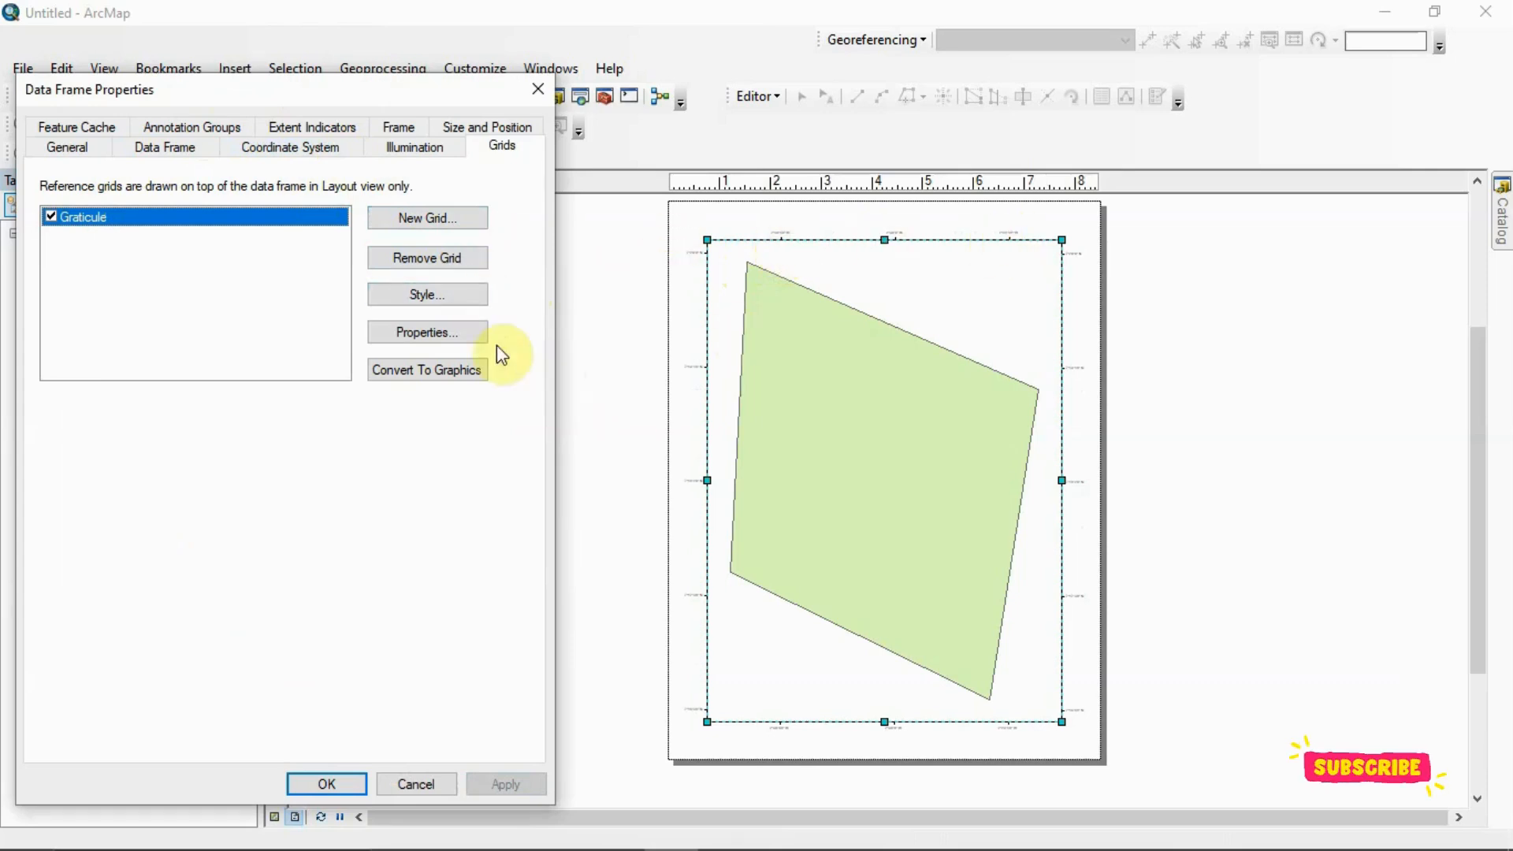
# Reopen the graticule's interval settings and set the minutes part of the X axis and Y axis intervals to 5
pyautogui.click(463, 332)
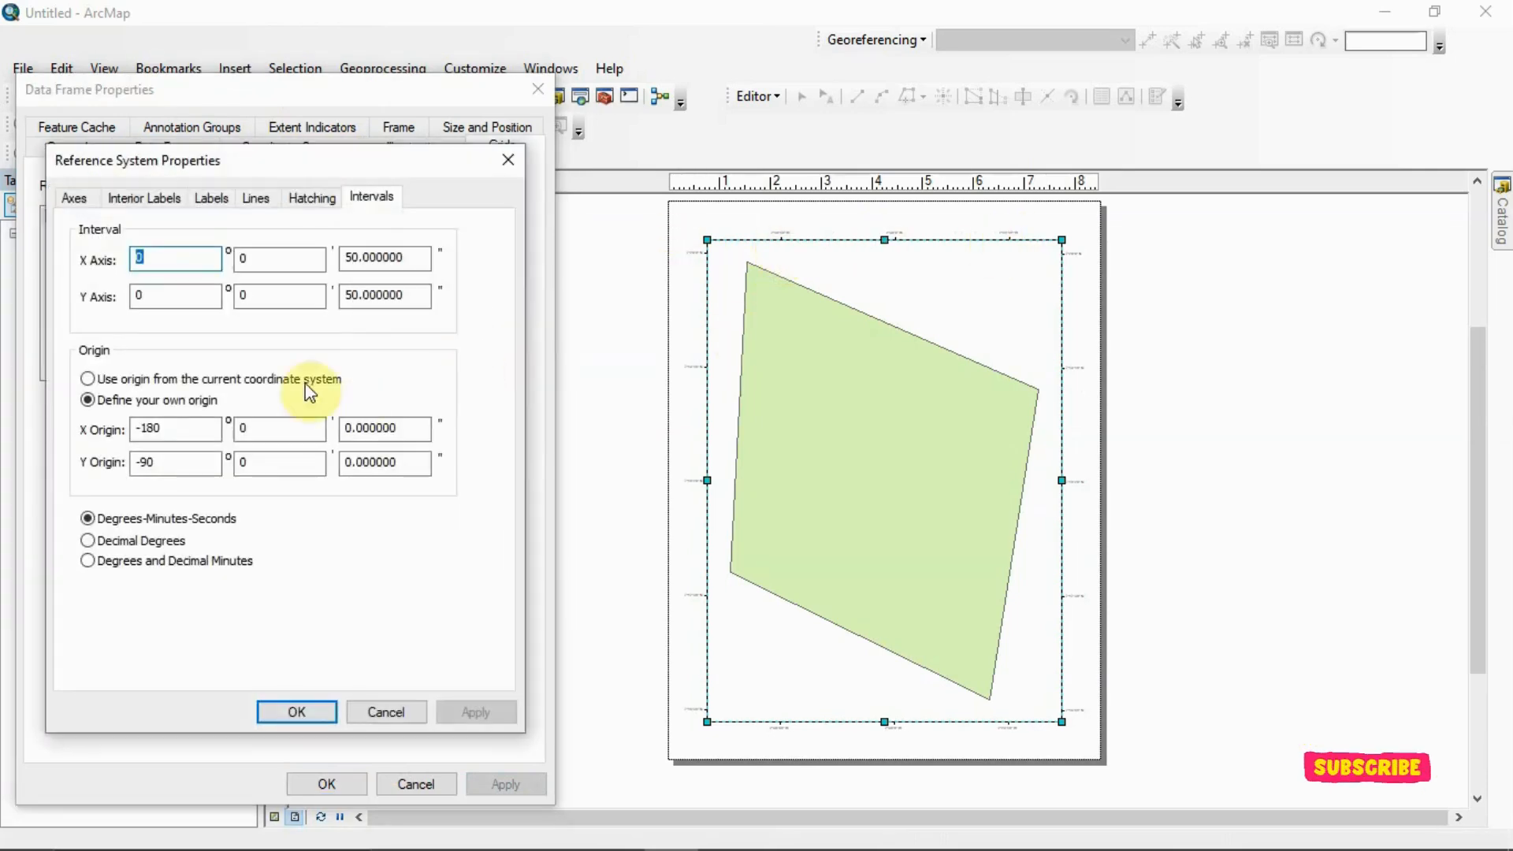
pyautogui.click(291, 257)
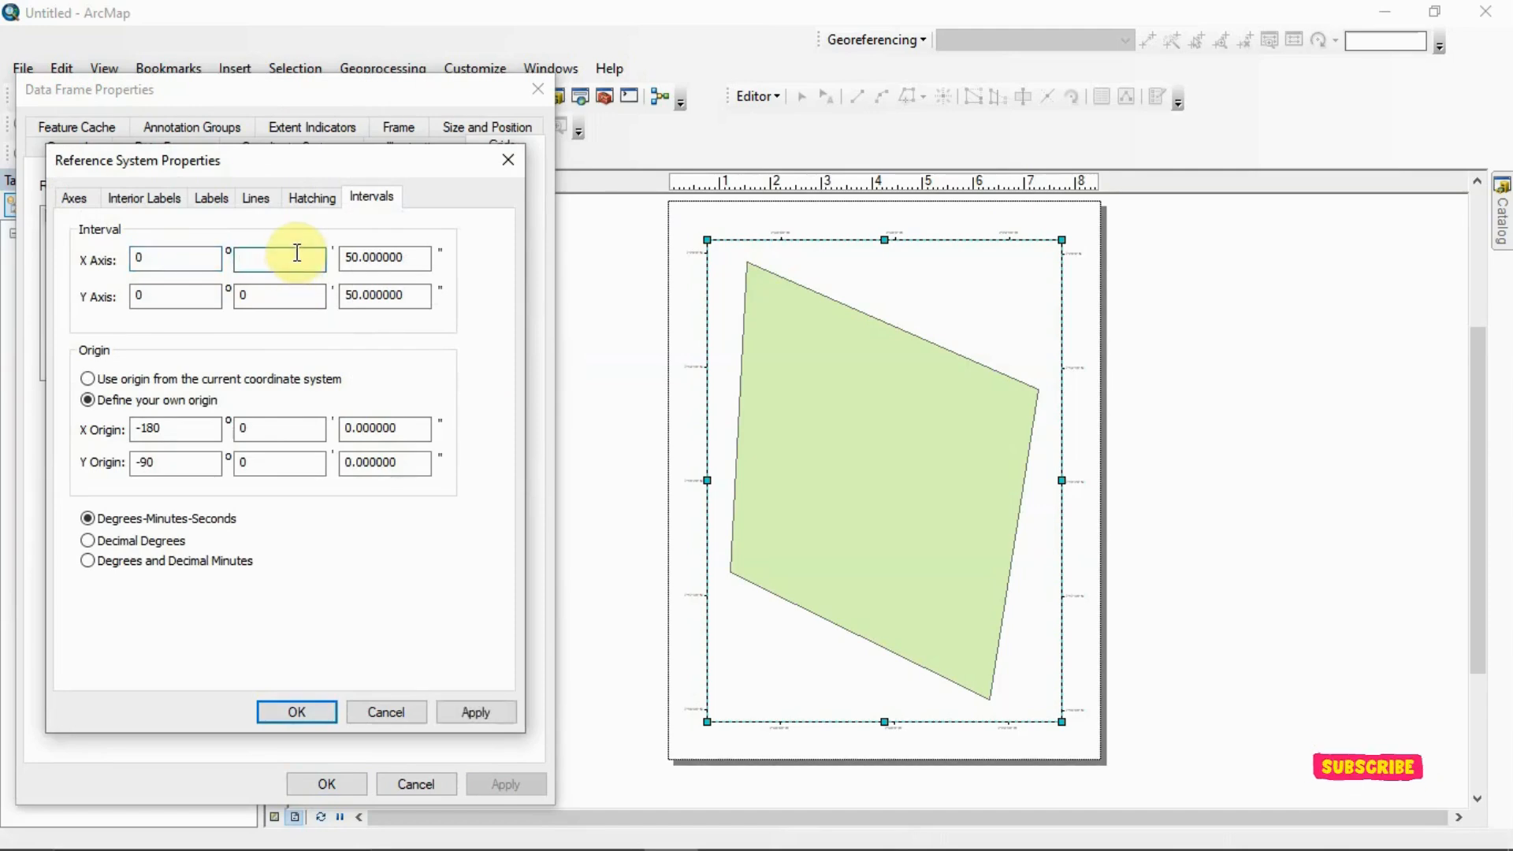
pyautogui.write('5')
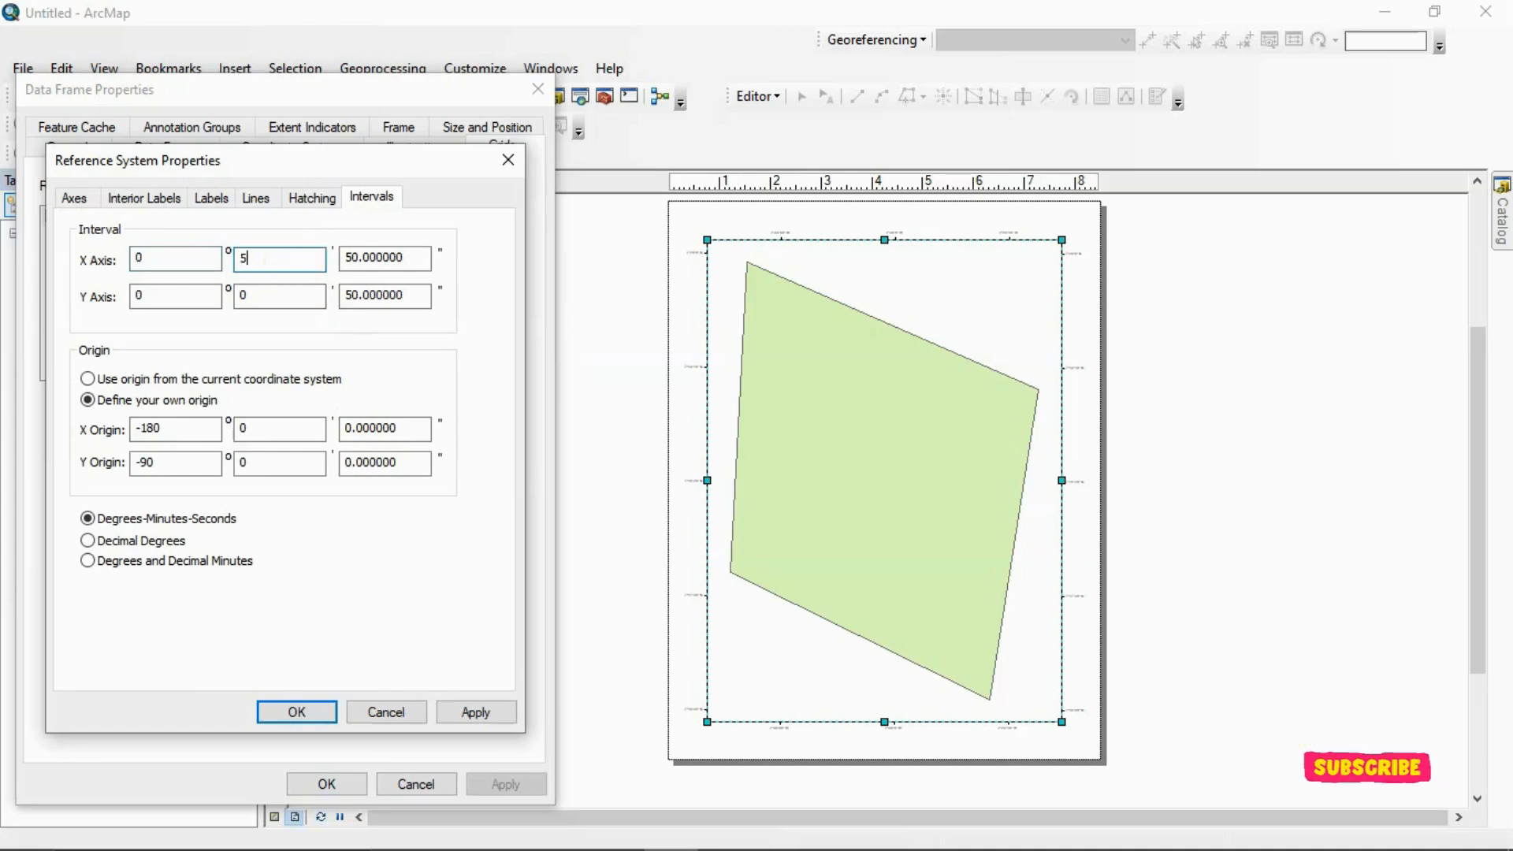
pyautogui.click(259, 290)
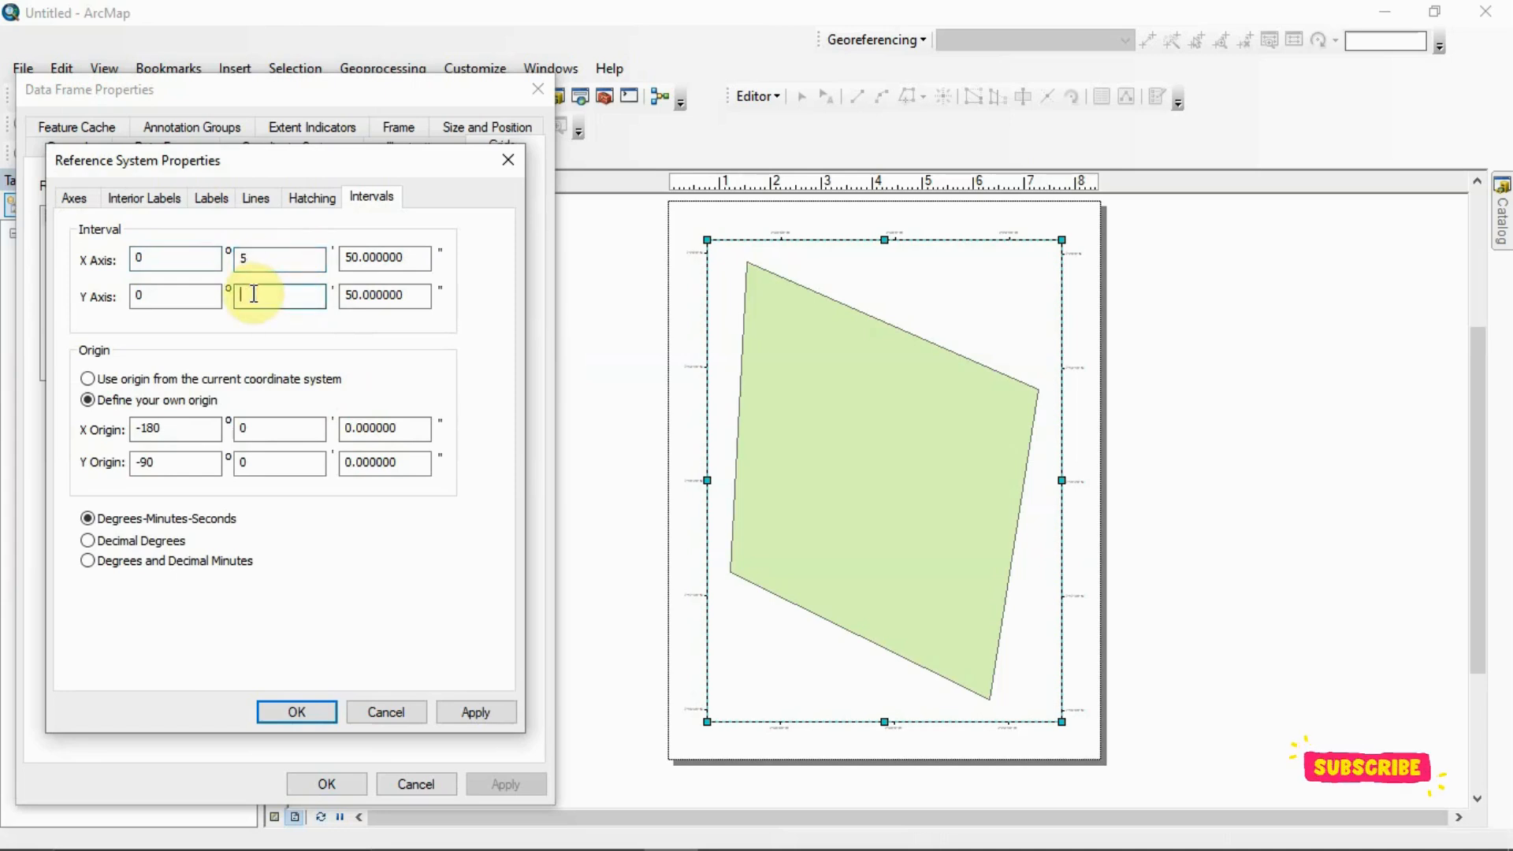
pyautogui.write('5')
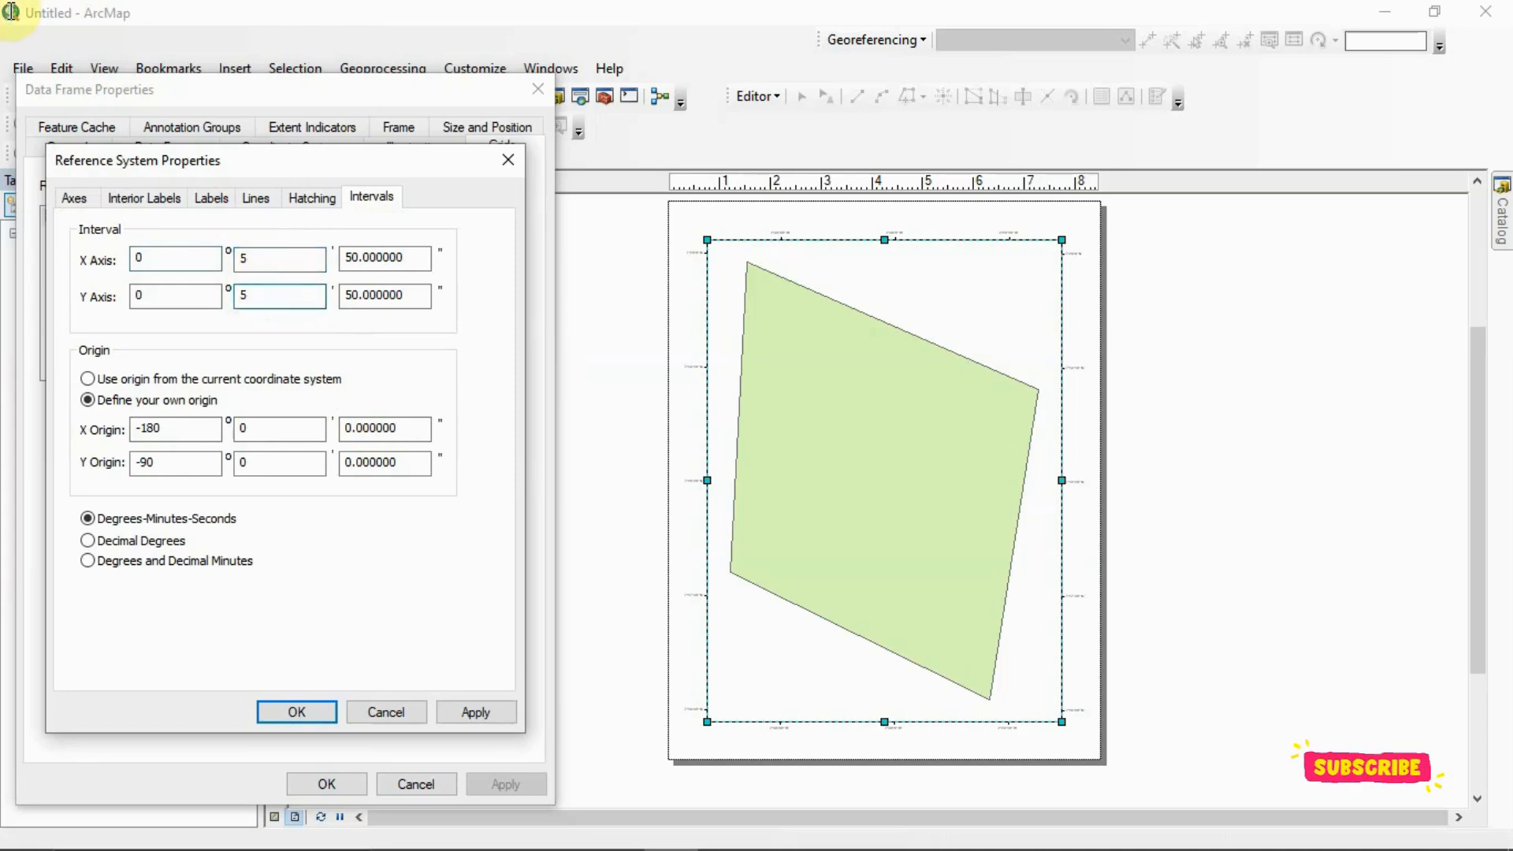
# Apply the interval of 5 minutes 50 seconds to the graticule, accepting the differing coordinate system
pyautogui.click(473, 713)
pyautogui.click(303, 713)
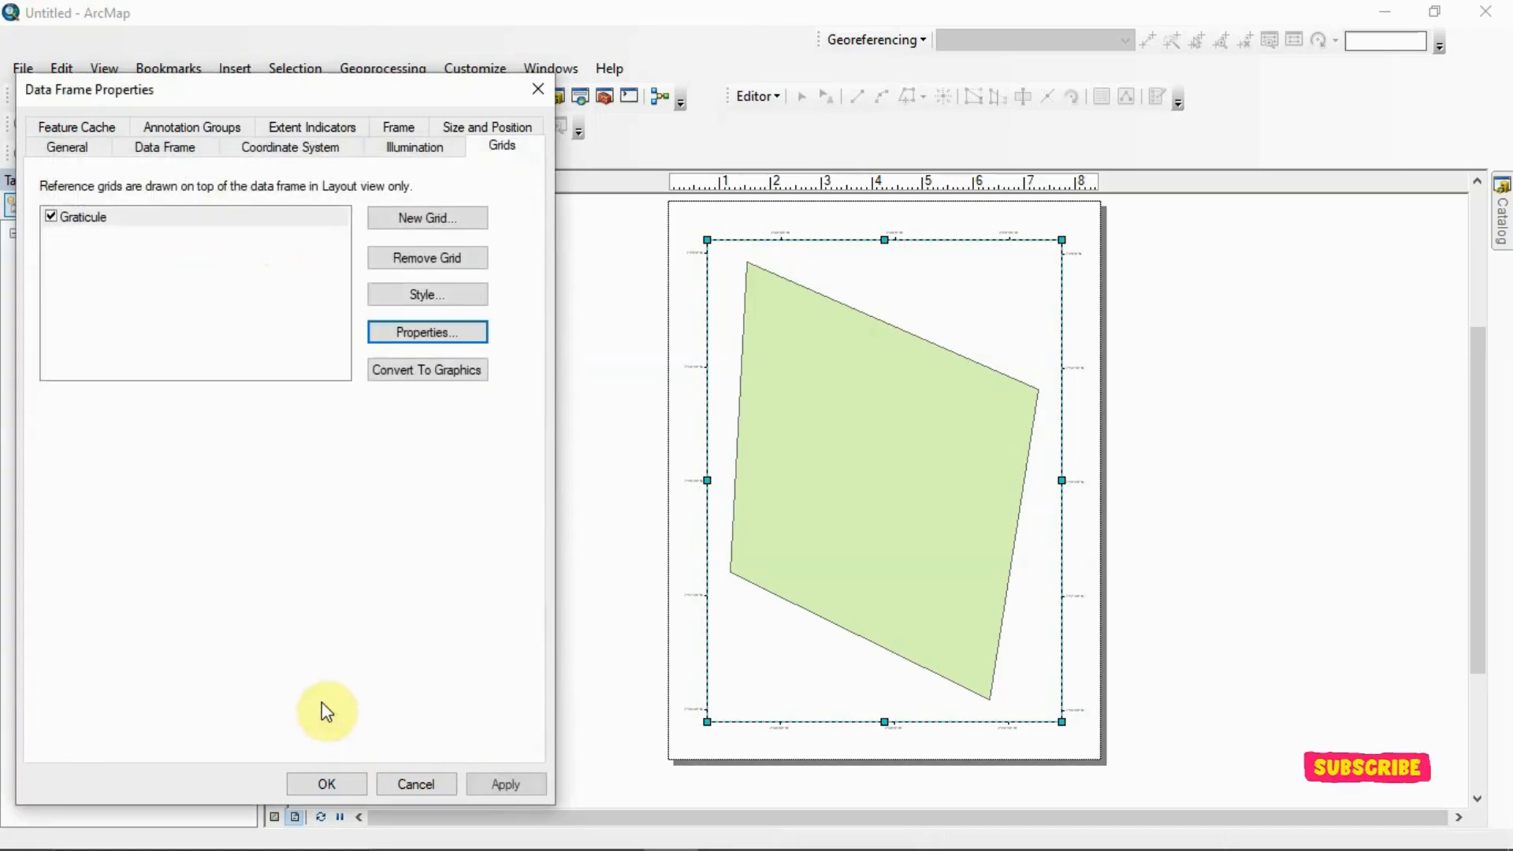
pyautogui.click(513, 785)
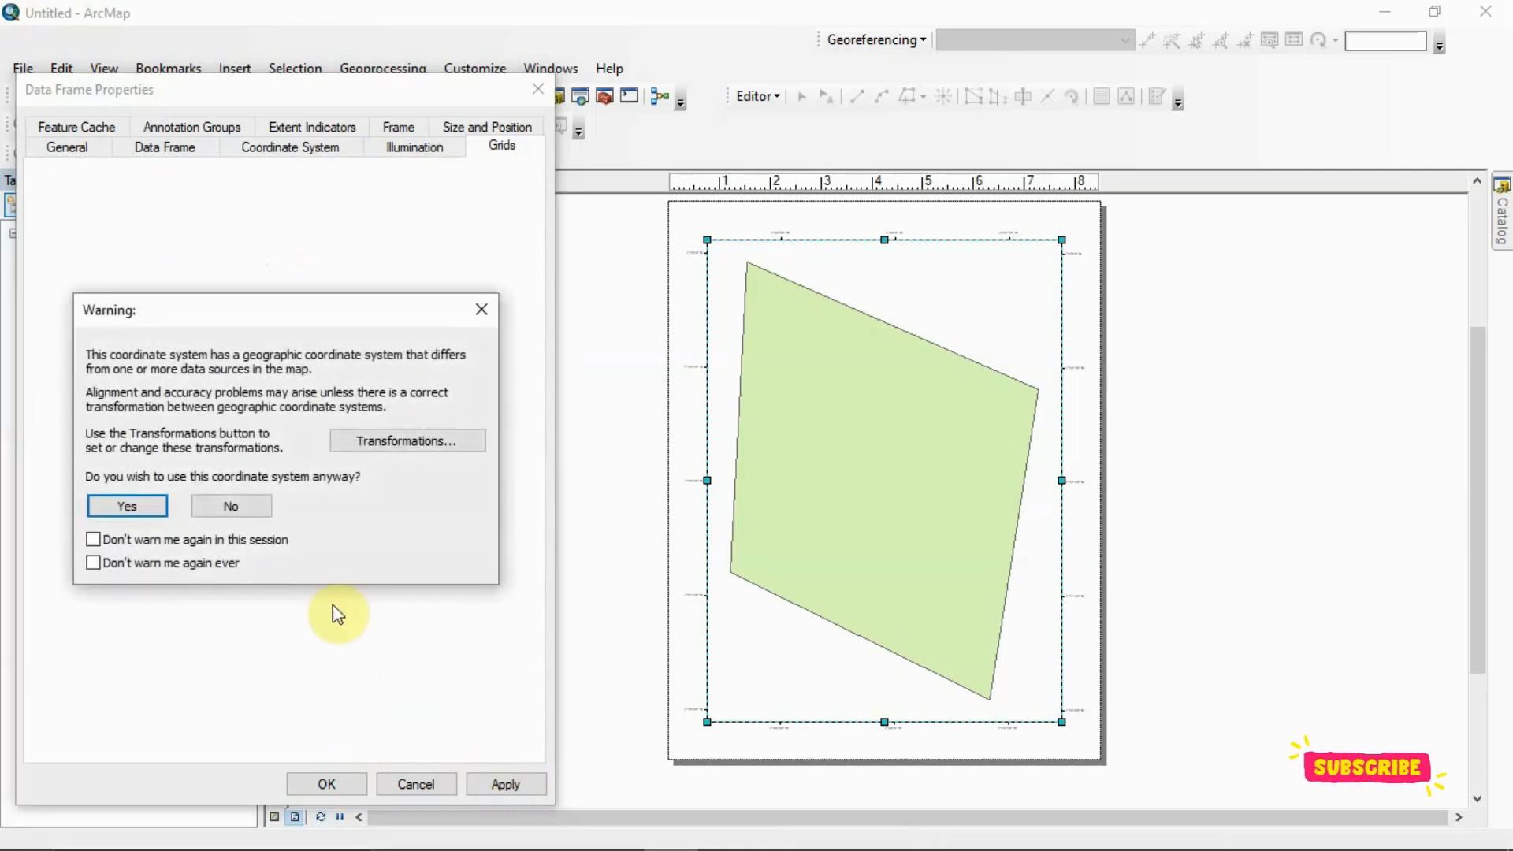
pyautogui.click(112, 506)
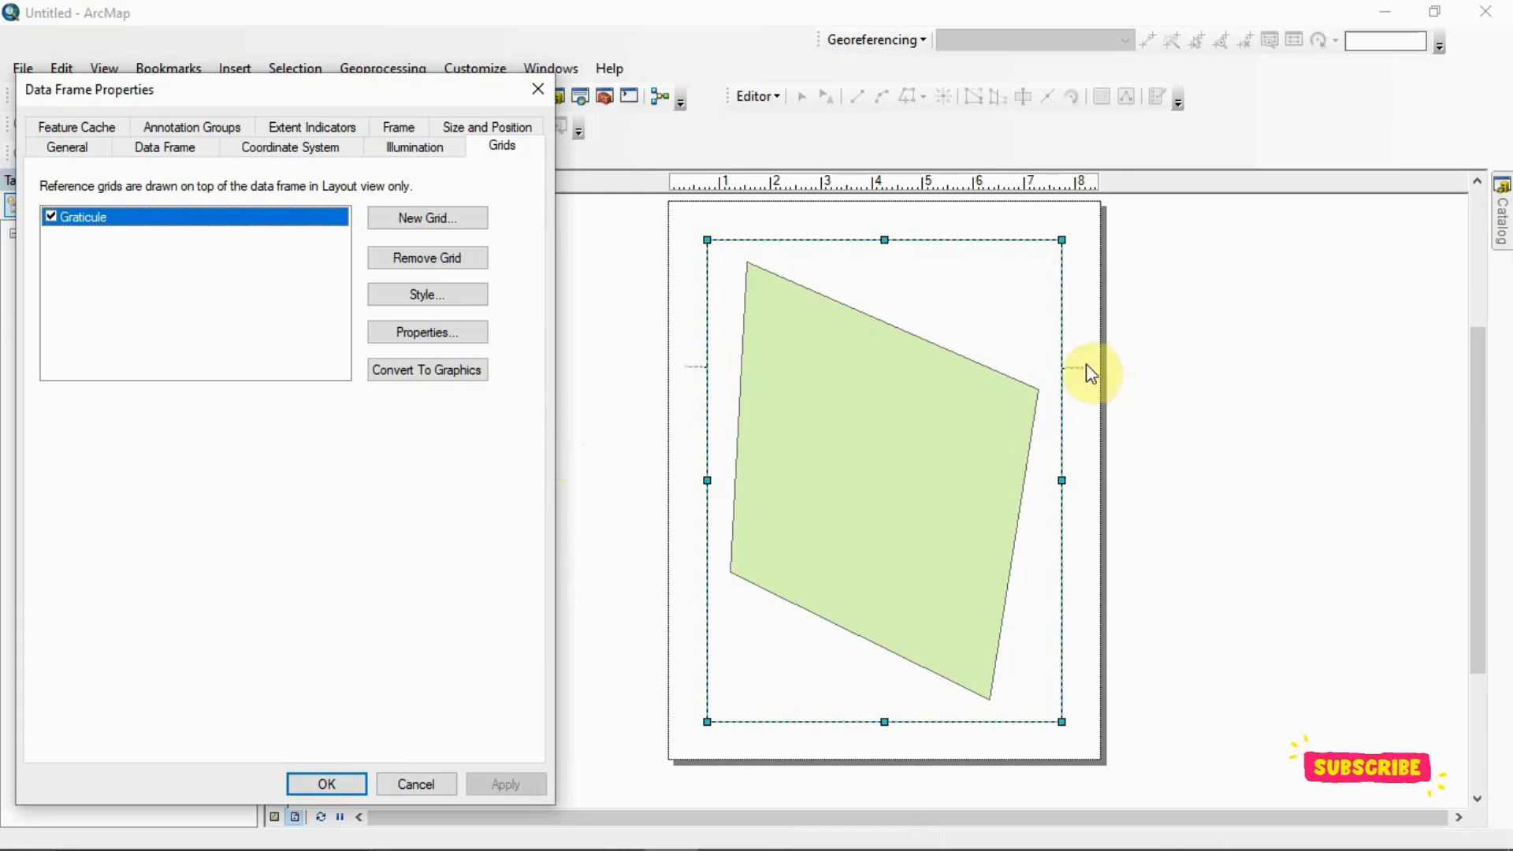
# Reopen the graticule's interval settings and set the minutes part of the X axis and Y axis intervals to 0
pyautogui.click(432, 333)
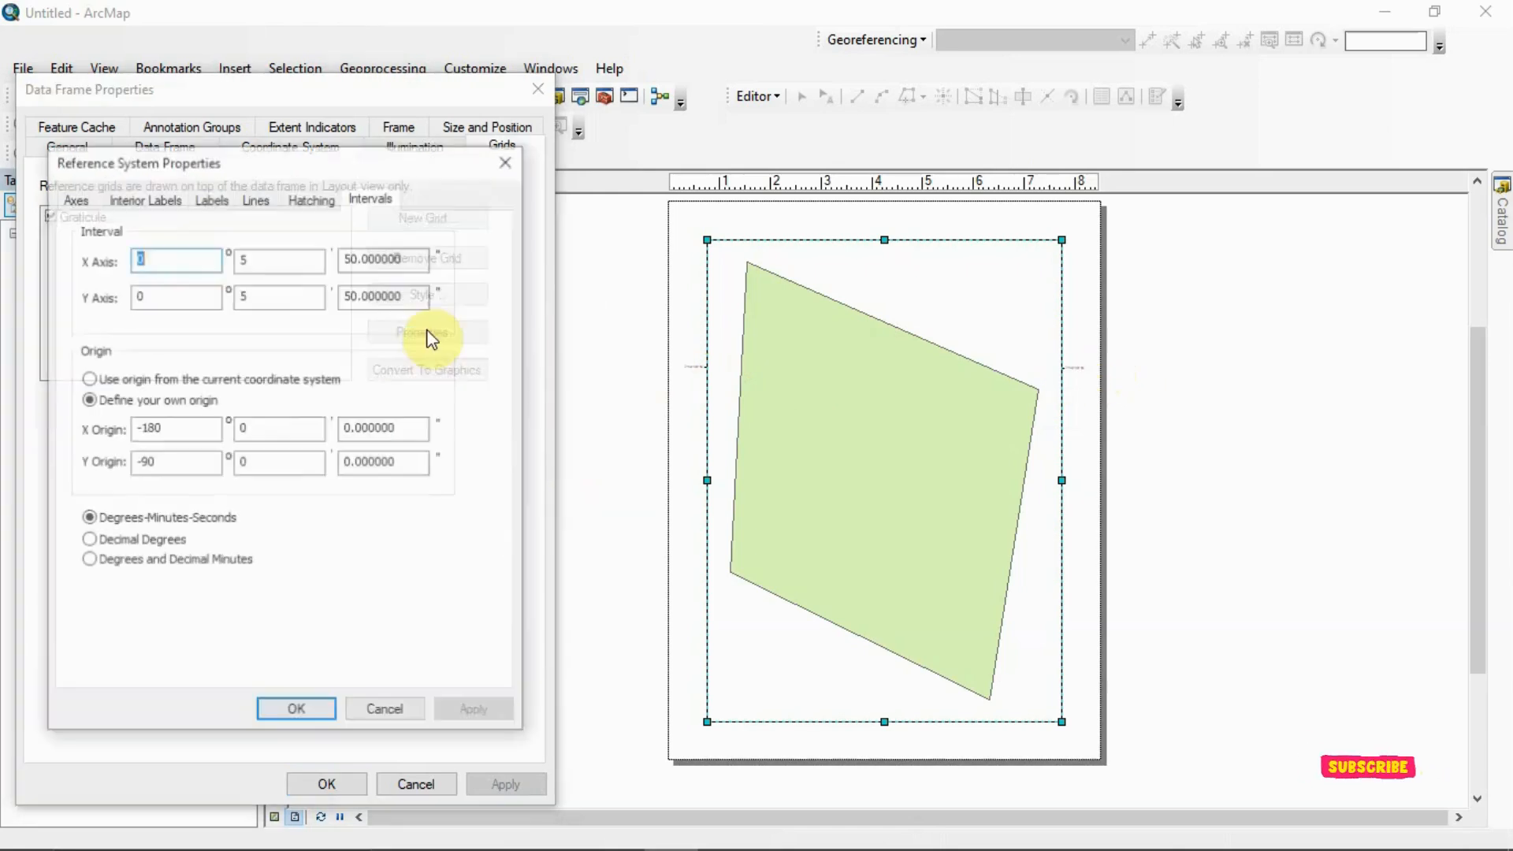
pyautogui.click(297, 261)
pyautogui.press('BackSpace')
pyautogui.write('0')
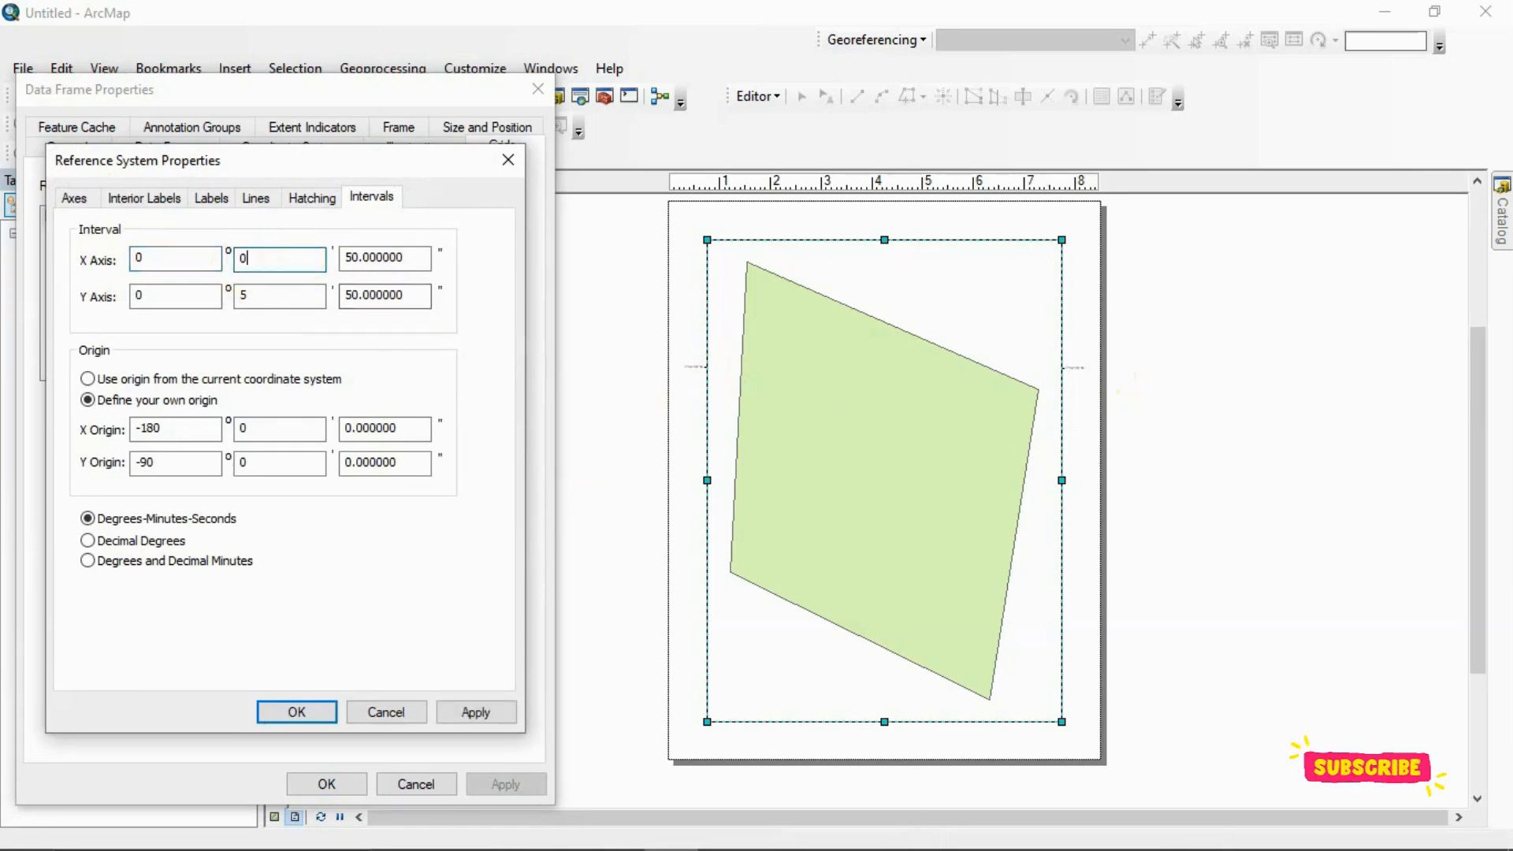
pyautogui.click(301, 297)
pyautogui.press('BackSpace')
pyautogui.write('0')
# Set the seconds part of the graticule's X axis and Y axis intervals to 20
pyautogui.click(352, 260)
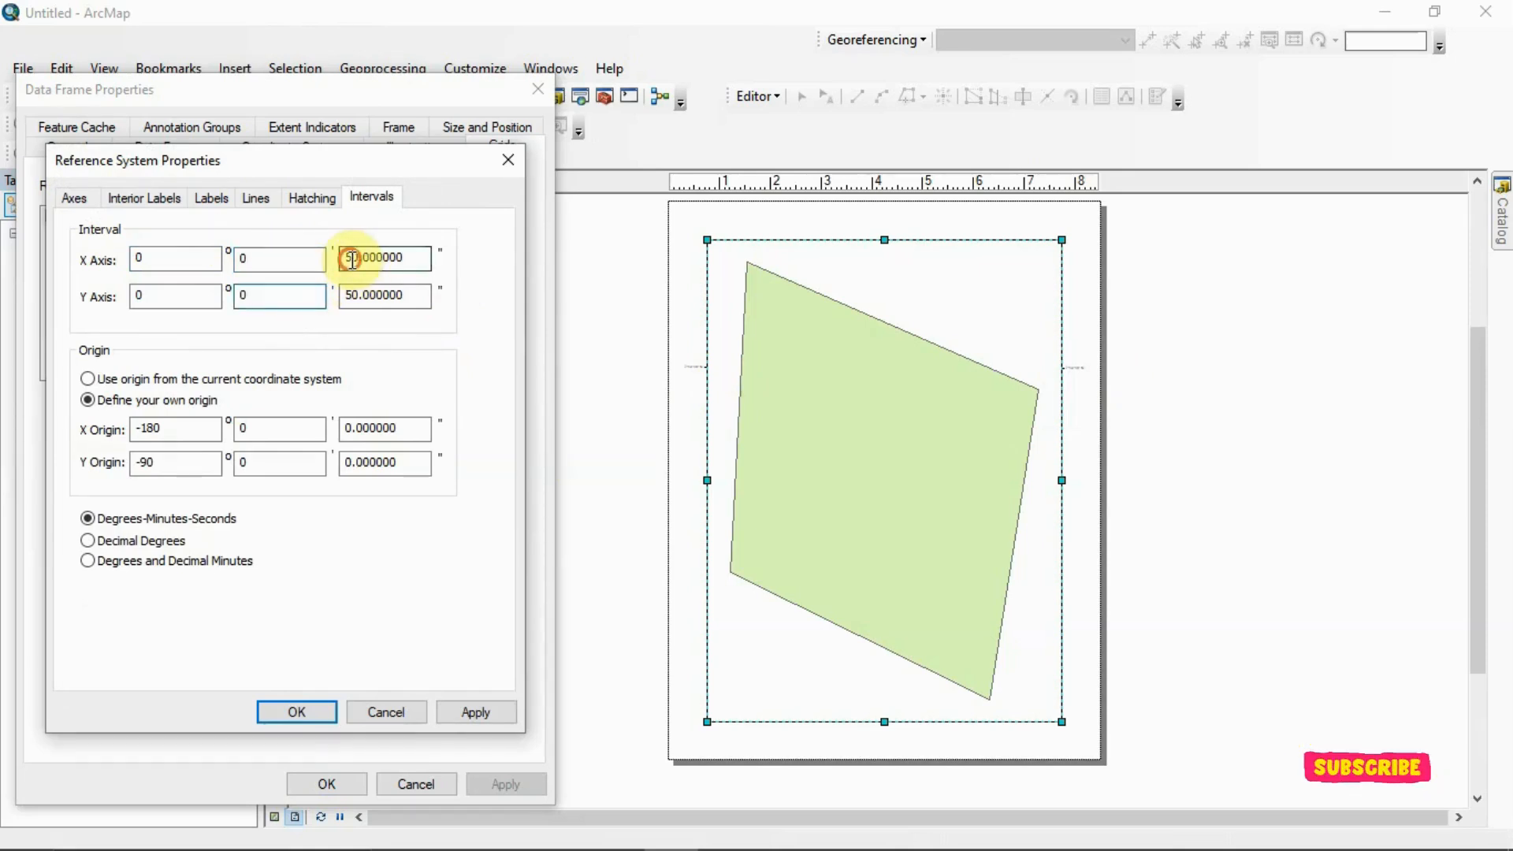
pyautogui.press('BackSpace')
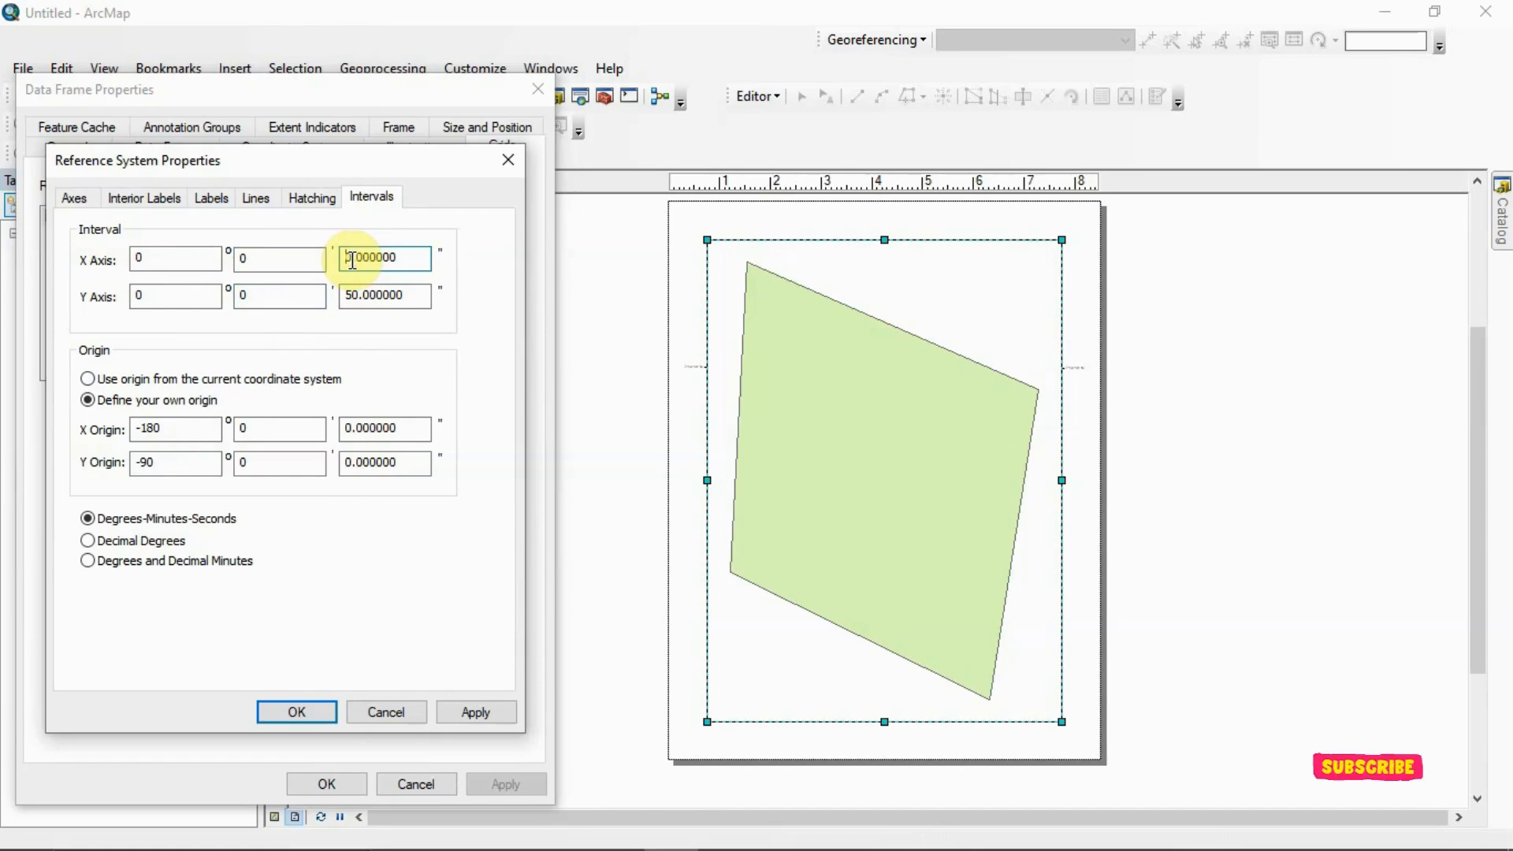
pyautogui.write('20')
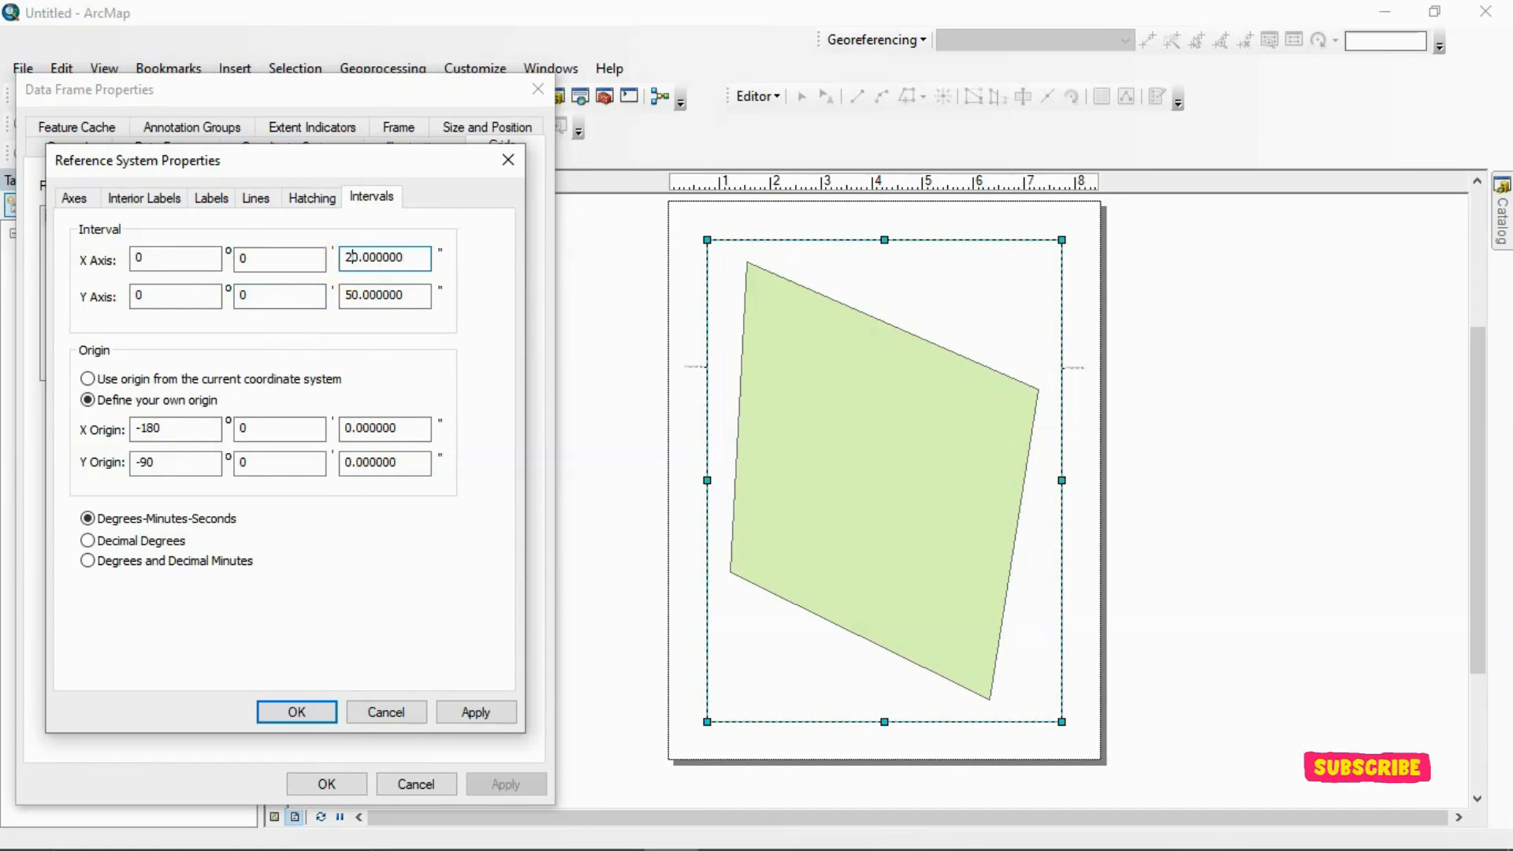
pyautogui.click(361, 296)
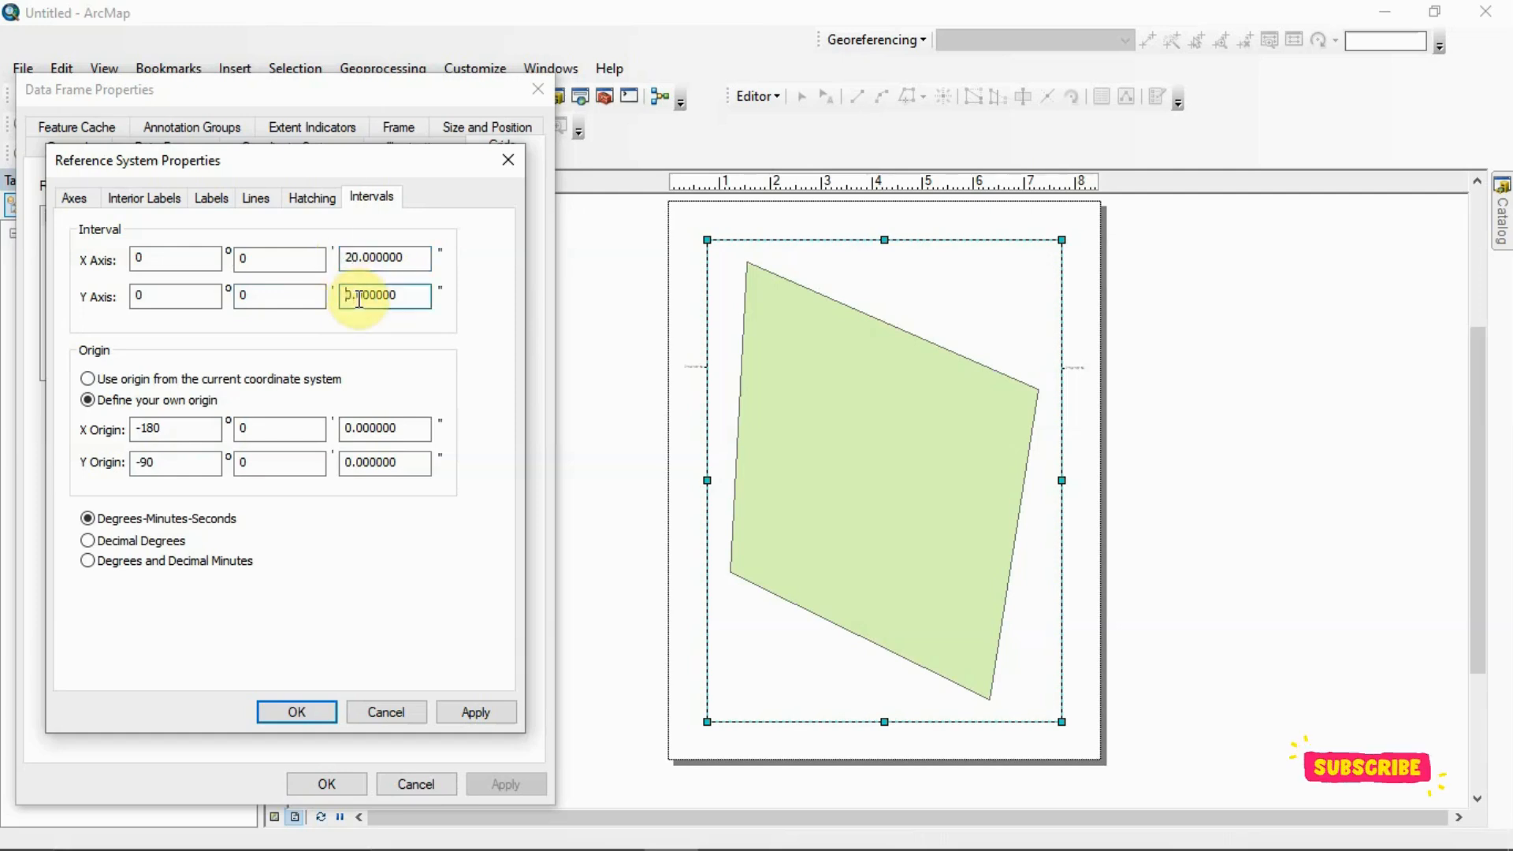
pyautogui.write('2')
# Apply the 20-second interval to the graticule, accepting the differing coordinate system, and close the data frame properties
pyautogui.click(475, 711)
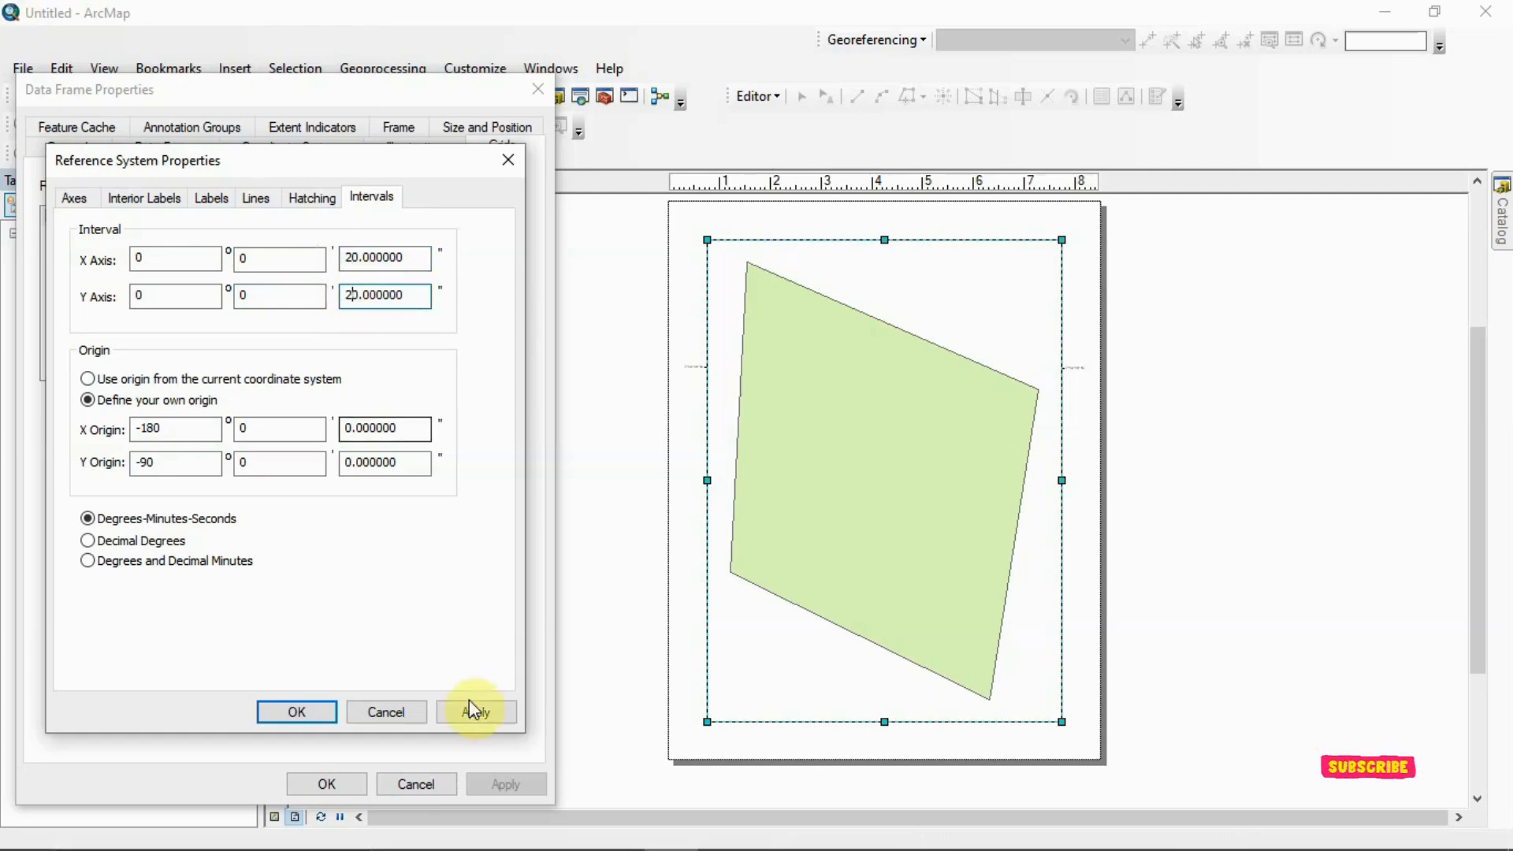
pyautogui.click(334, 709)
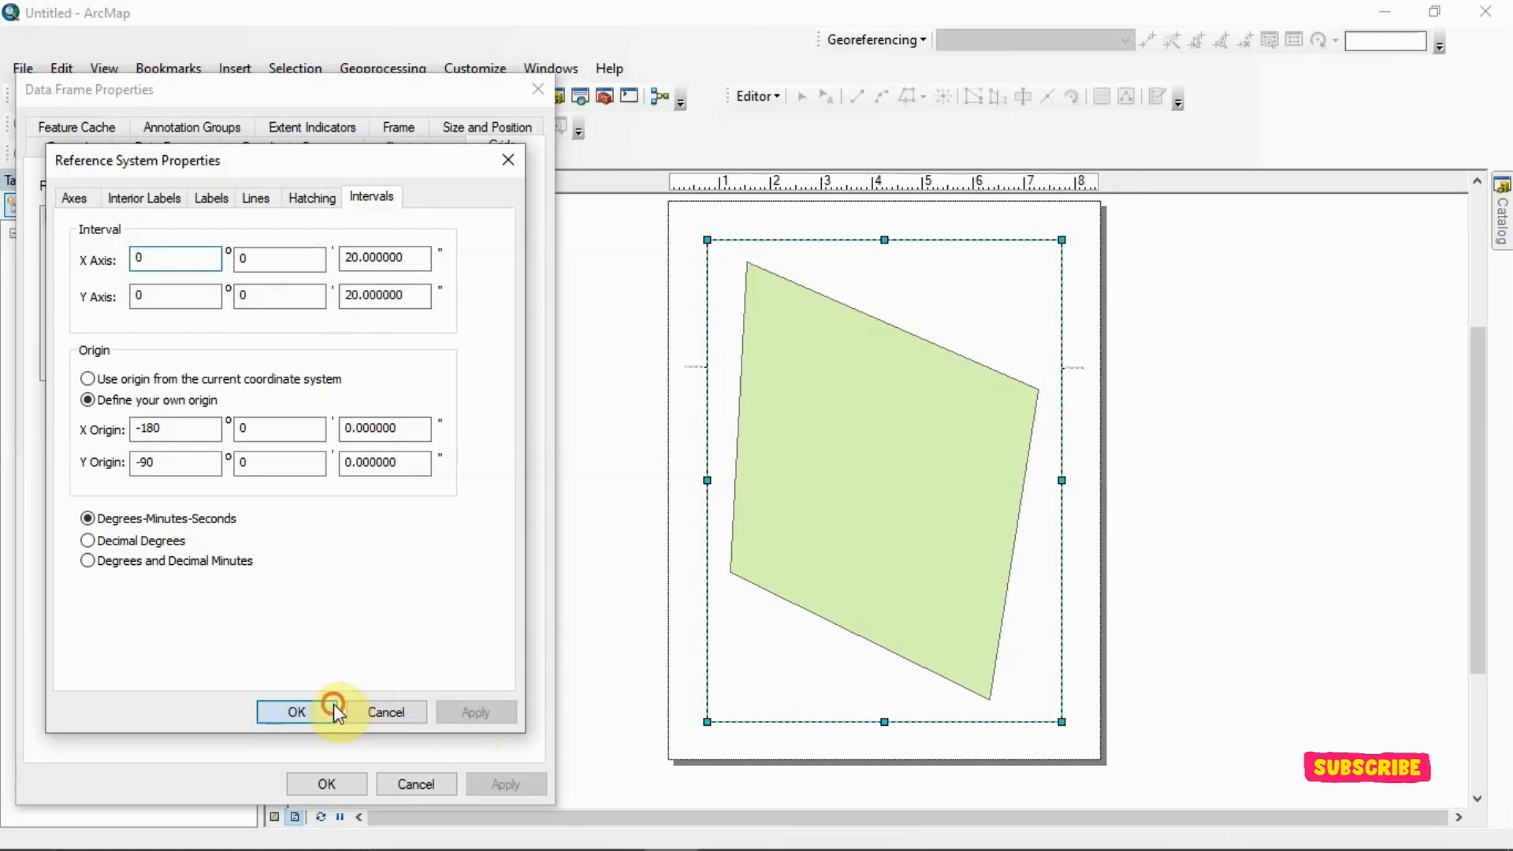
pyautogui.click(498, 784)
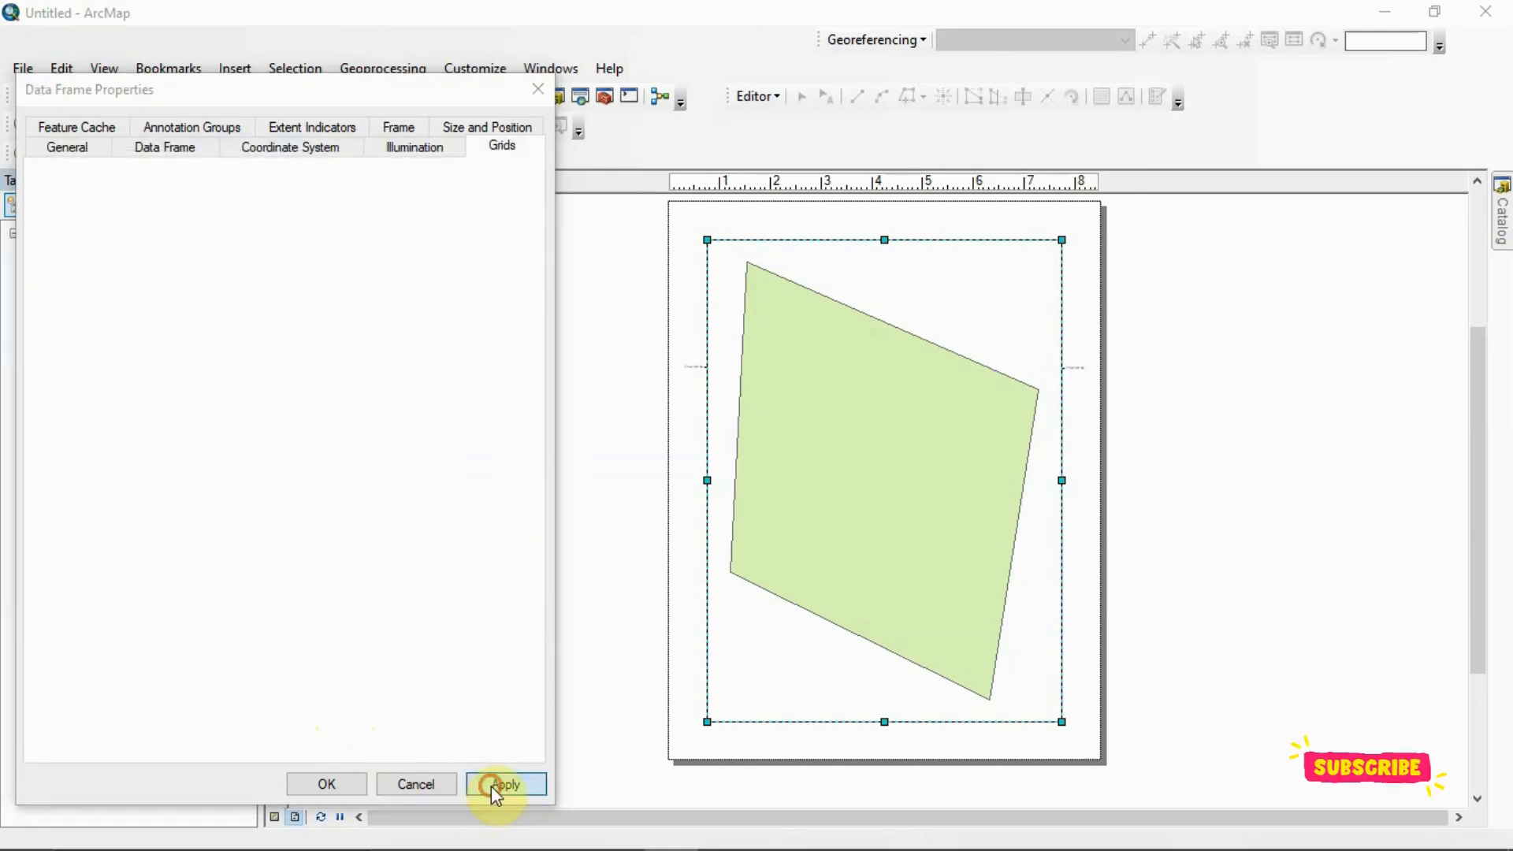
pyautogui.click(132, 505)
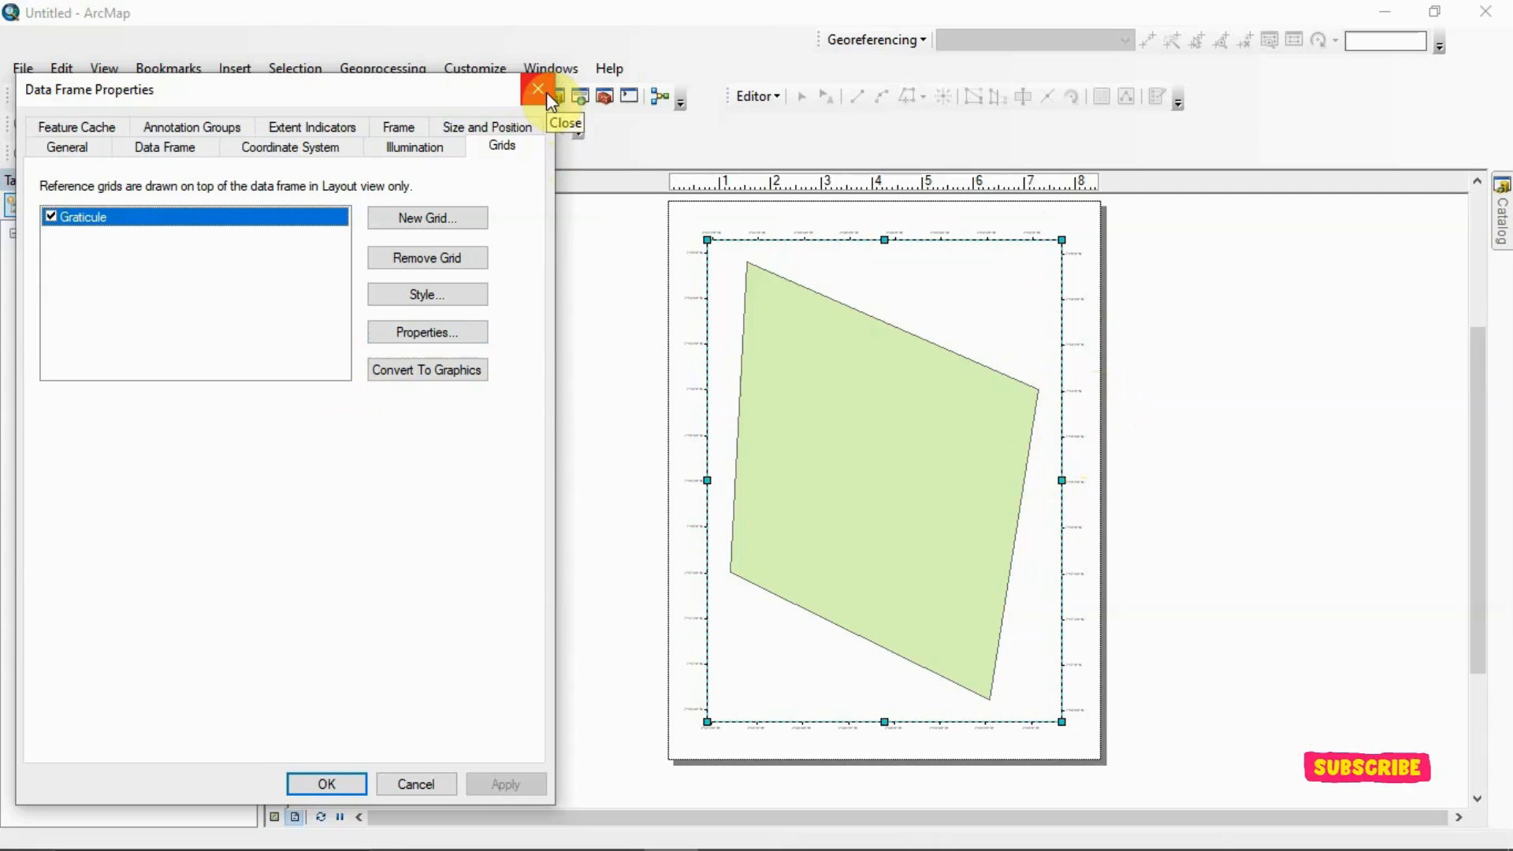
pyautogui.click(356, 780)
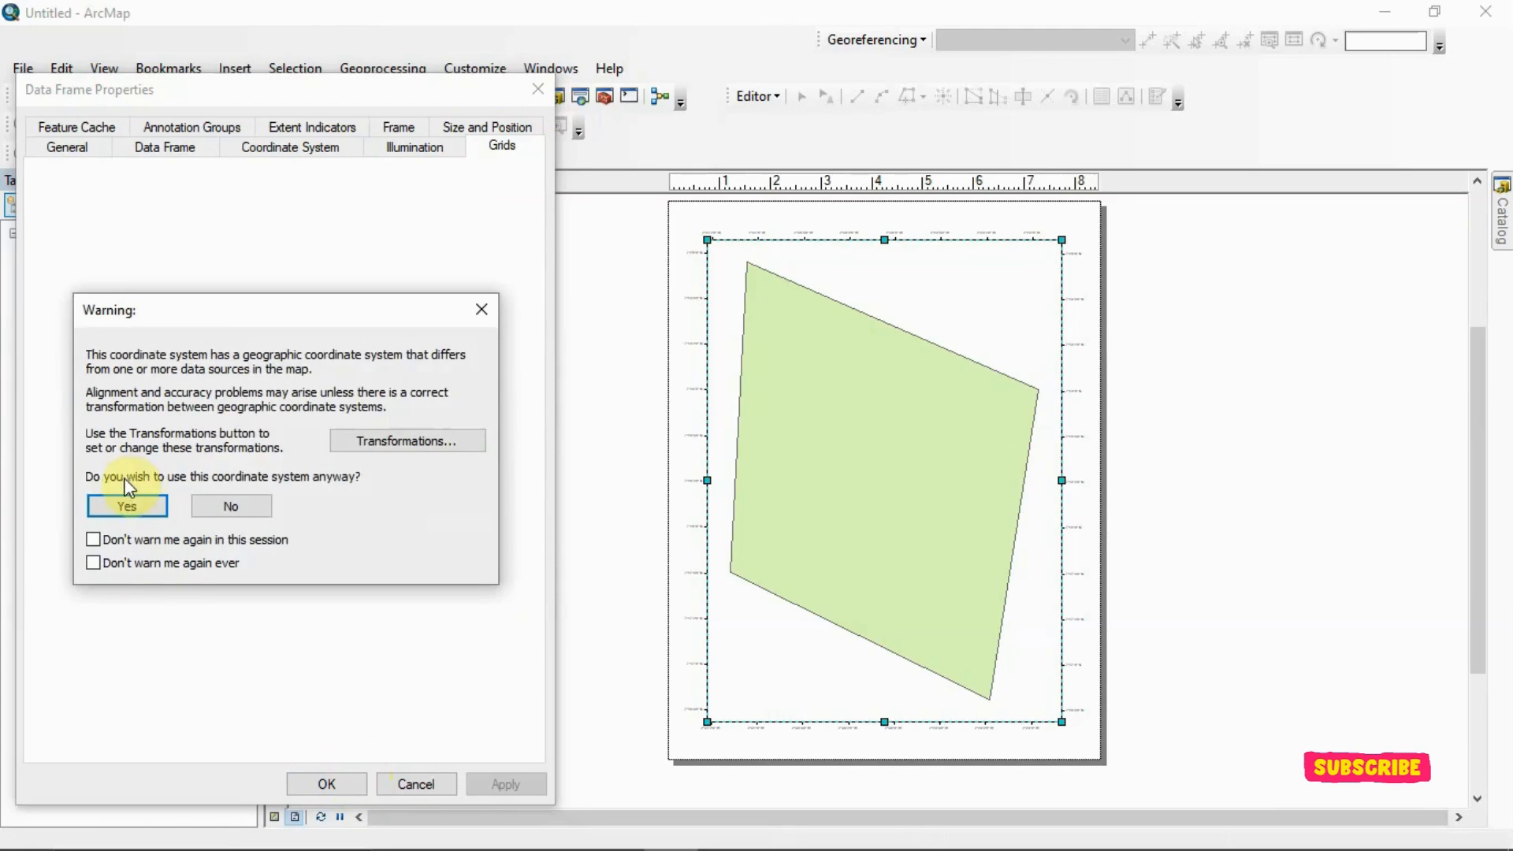
pyautogui.click(133, 506)
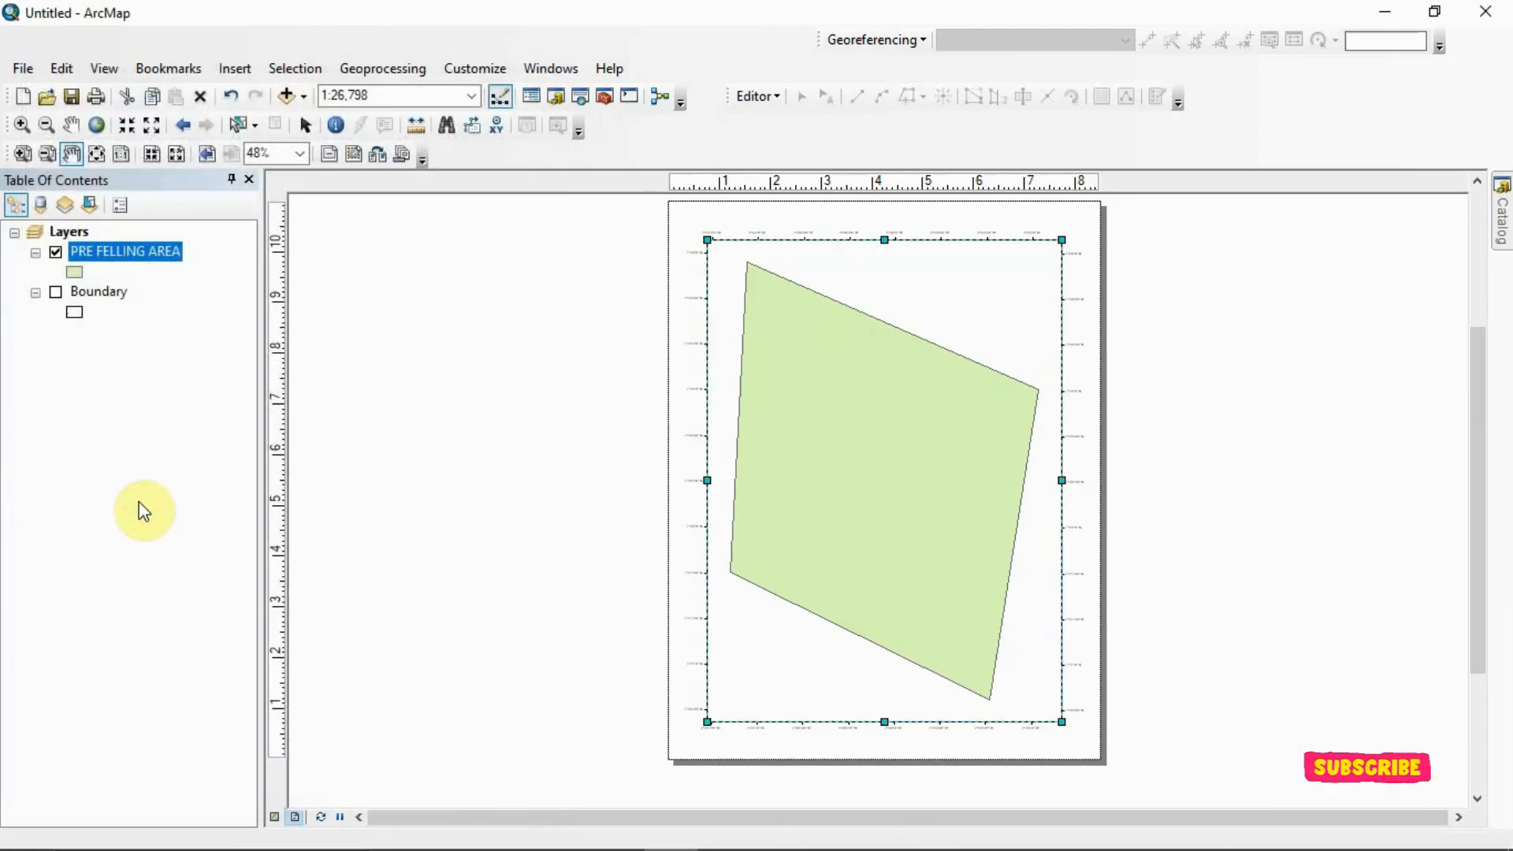